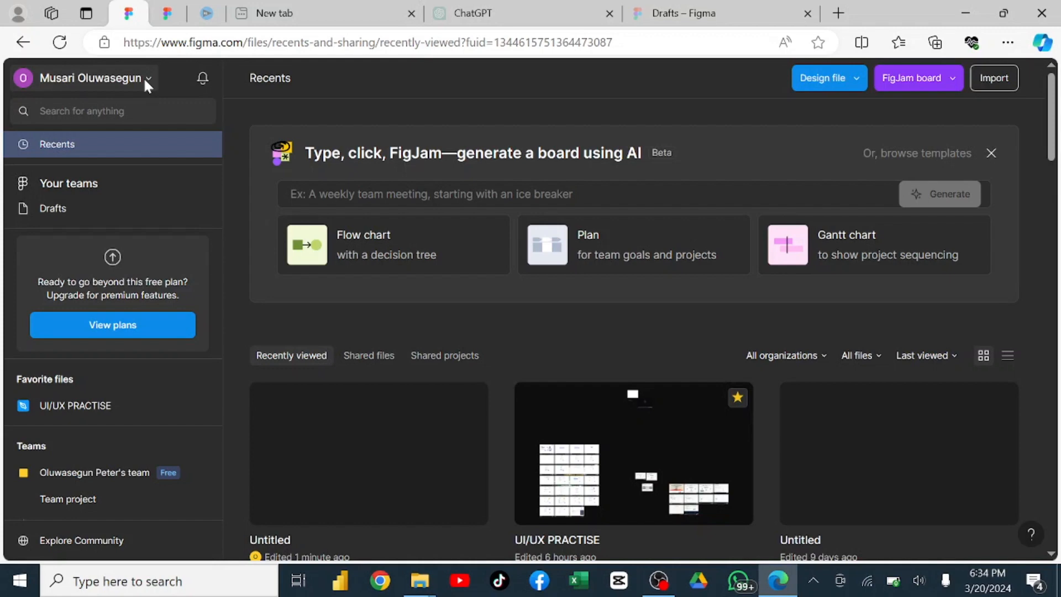
# Switch the interface theme to Light.
pyautogui.click(146, 80)
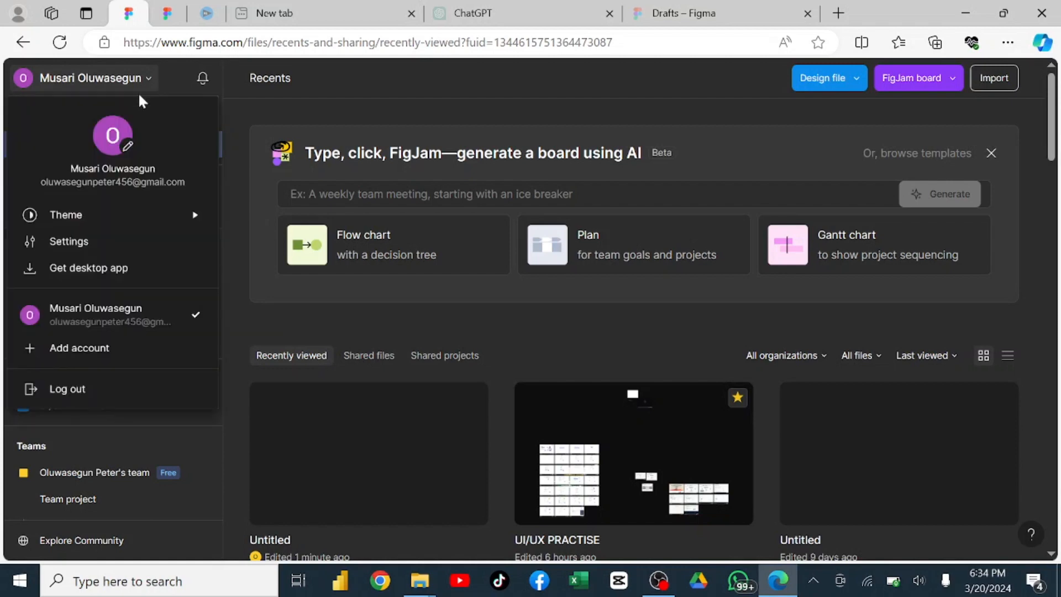
pyautogui.moveTo(114, 216)
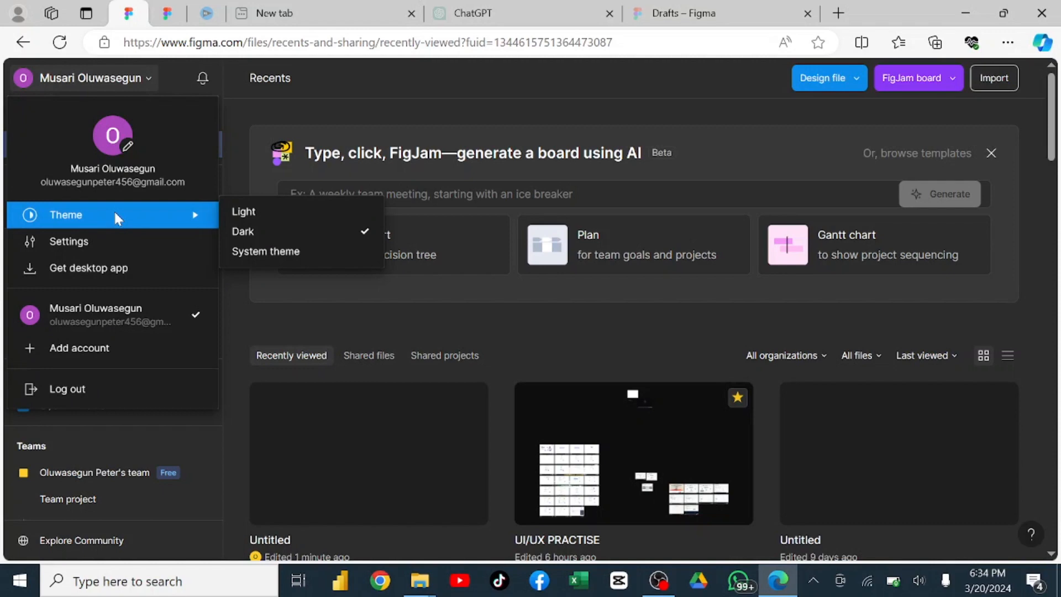
pyautogui.click(260, 212)
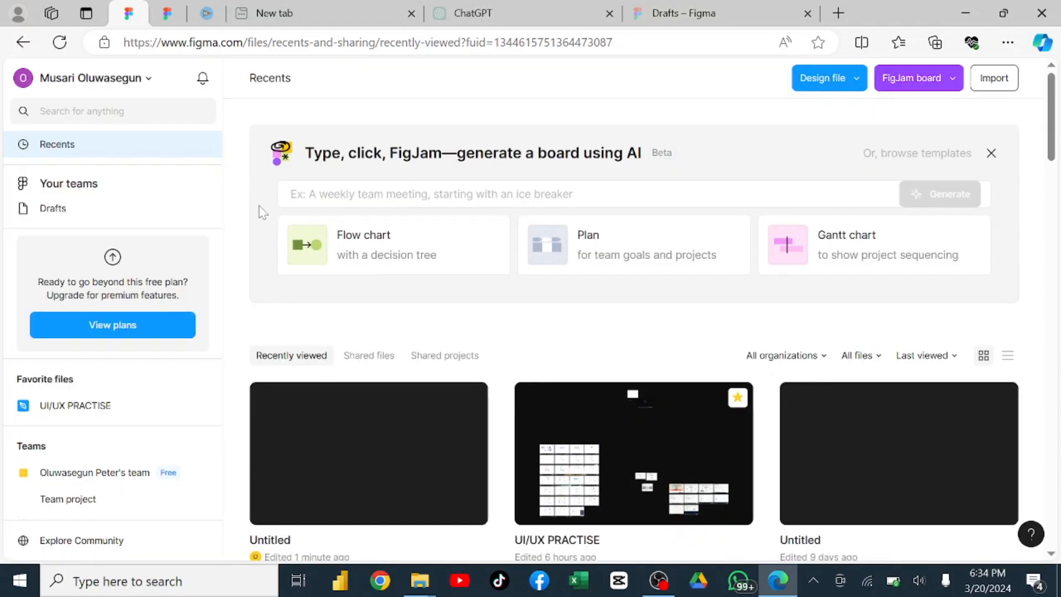
# Set the interface theme back to Dark and view the theme choices once more.
pyautogui.click(88, 78)
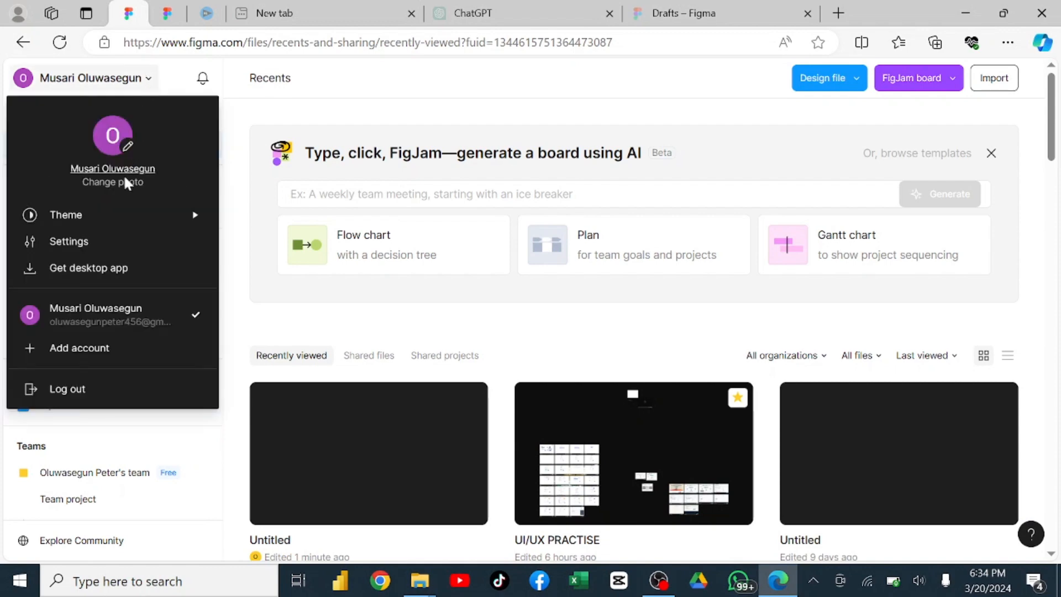
pyautogui.click(237, 231)
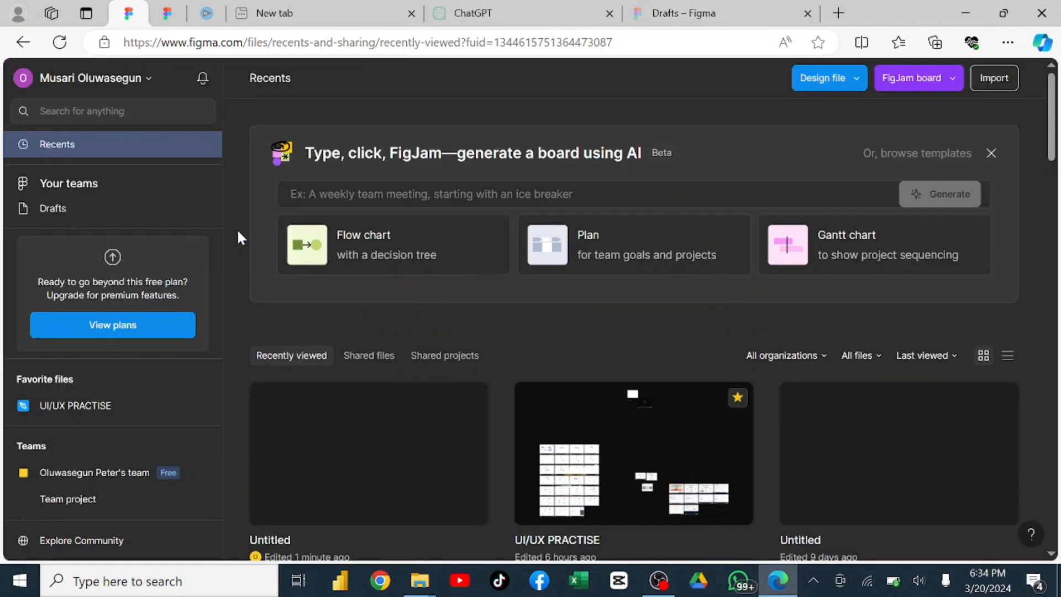
pyautogui.click(145, 78)
pyautogui.moveTo(126, 214)
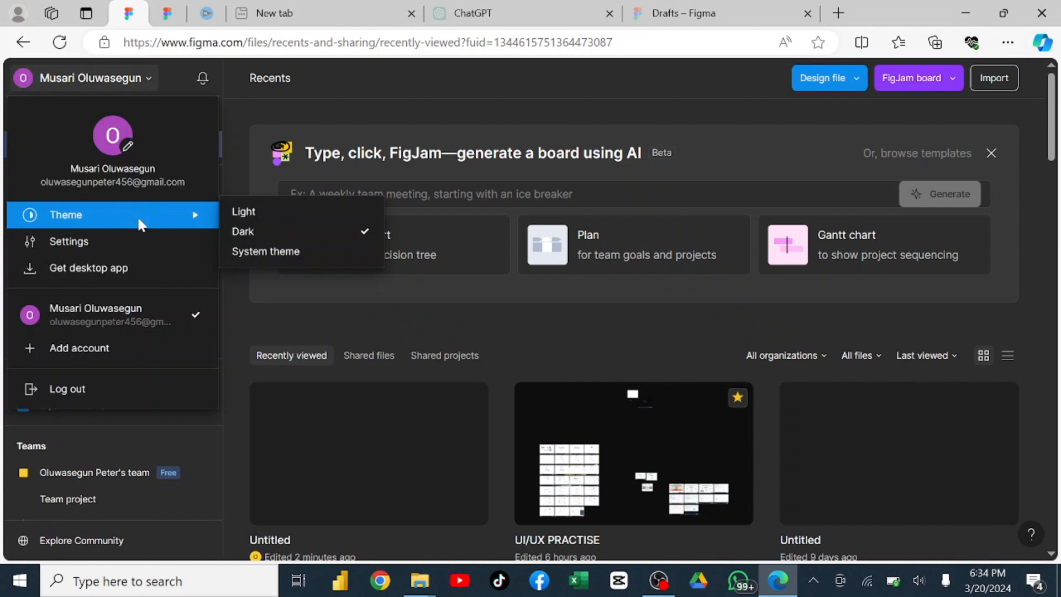
pyautogui.click(269, 103)
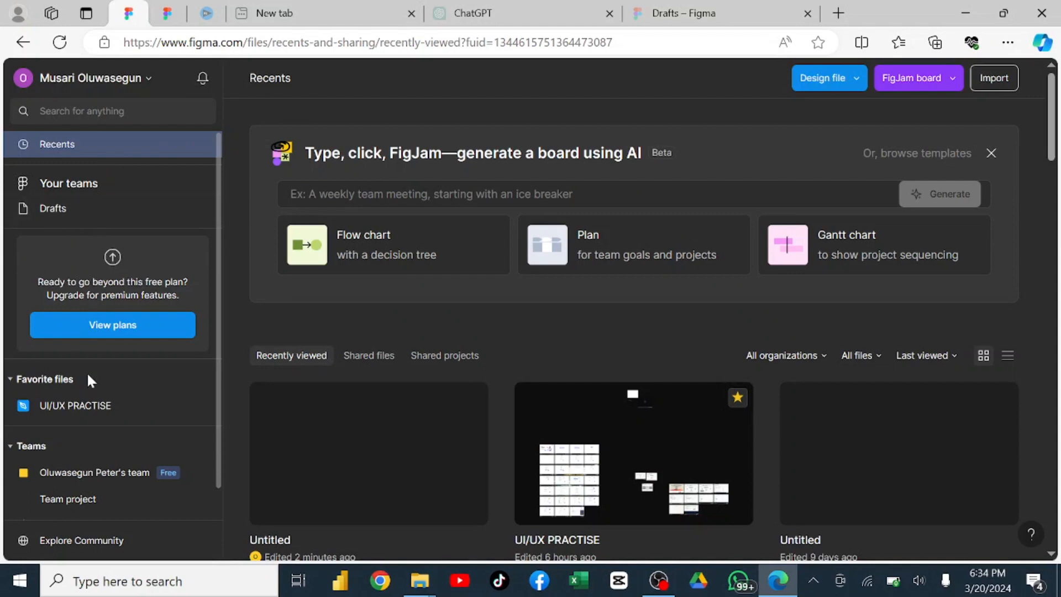
# View the Community page with its resource search and categories, and return to the recent files.
pyautogui.click(48, 541)
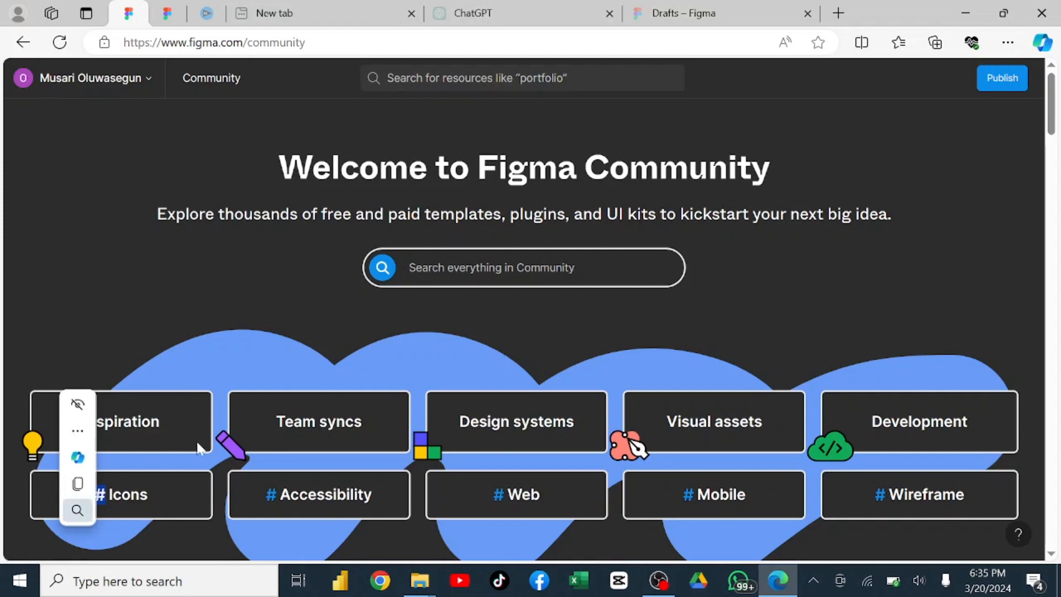
pyautogui.click(398, 267)
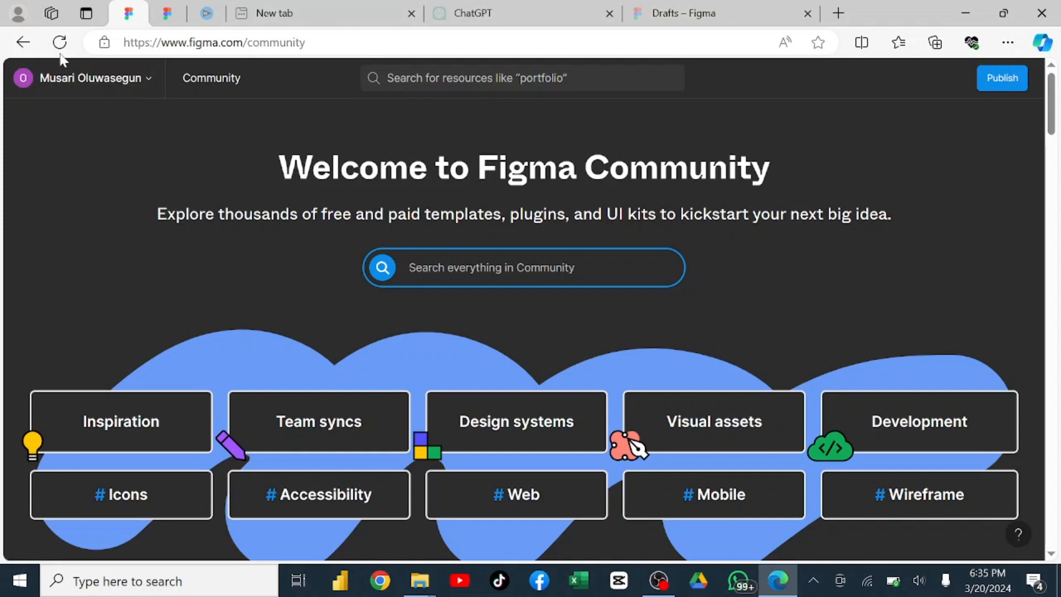
pyautogui.click(31, 46)
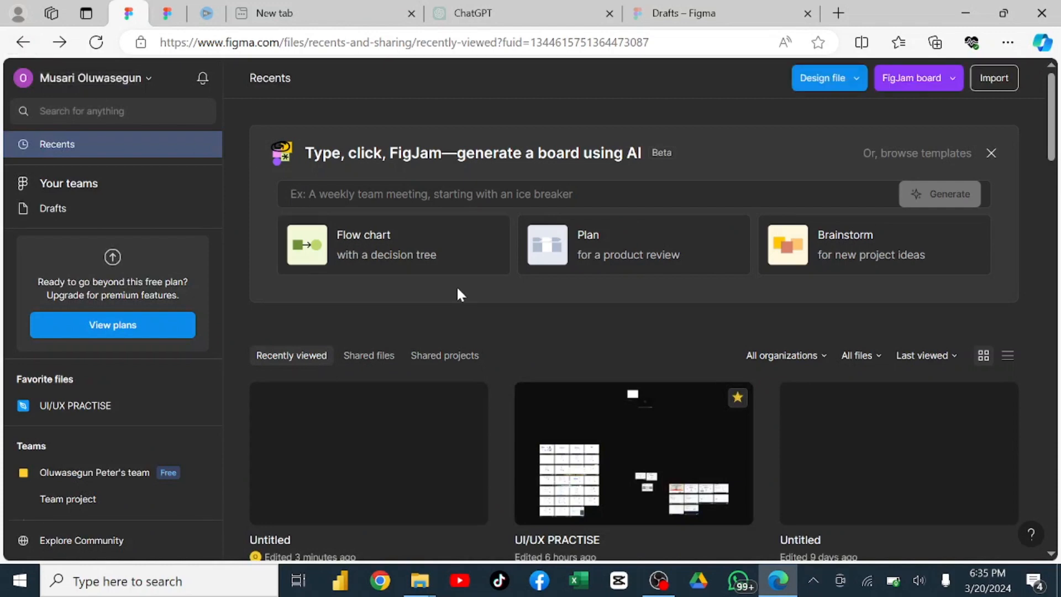
# Create a new design file in the team's project.
pyautogui.click(820, 77)
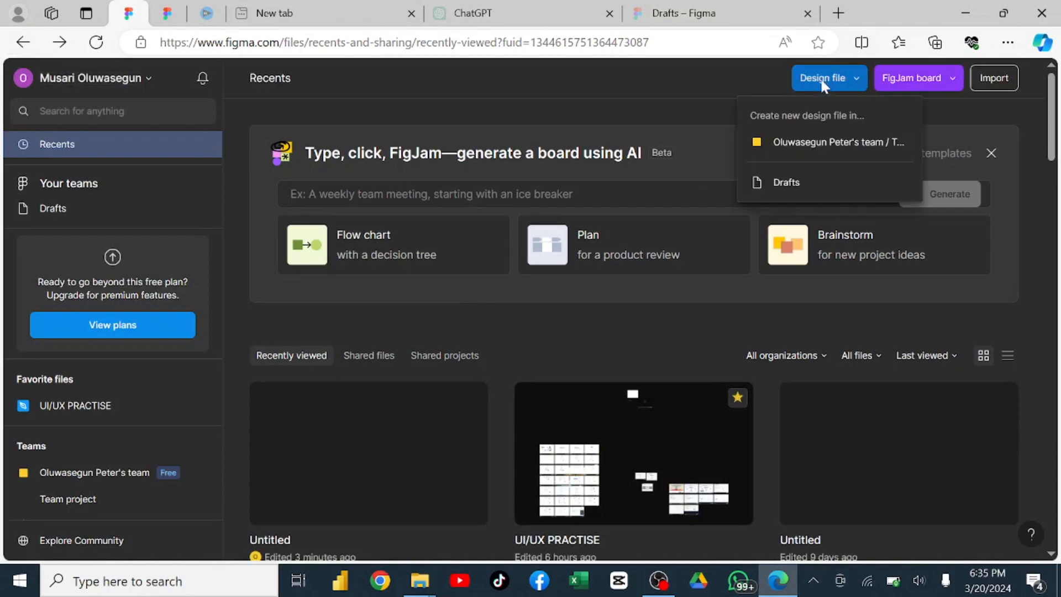
pyautogui.click(807, 141)
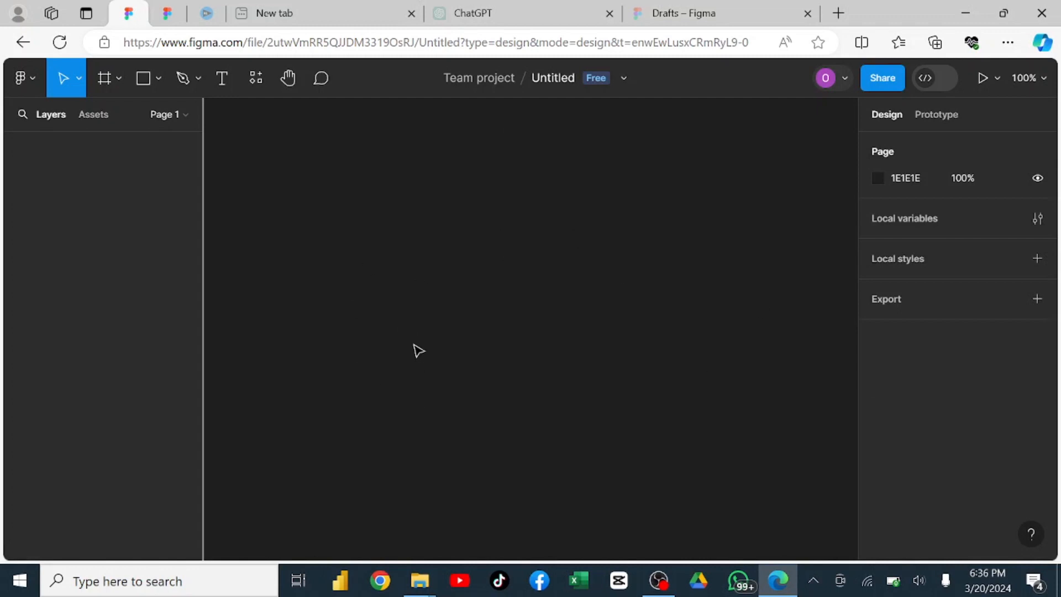
# Look through the file, edit, plugin and preference commands, and toggle the Substitute smart quotes preference.
pyautogui.click(35, 79)
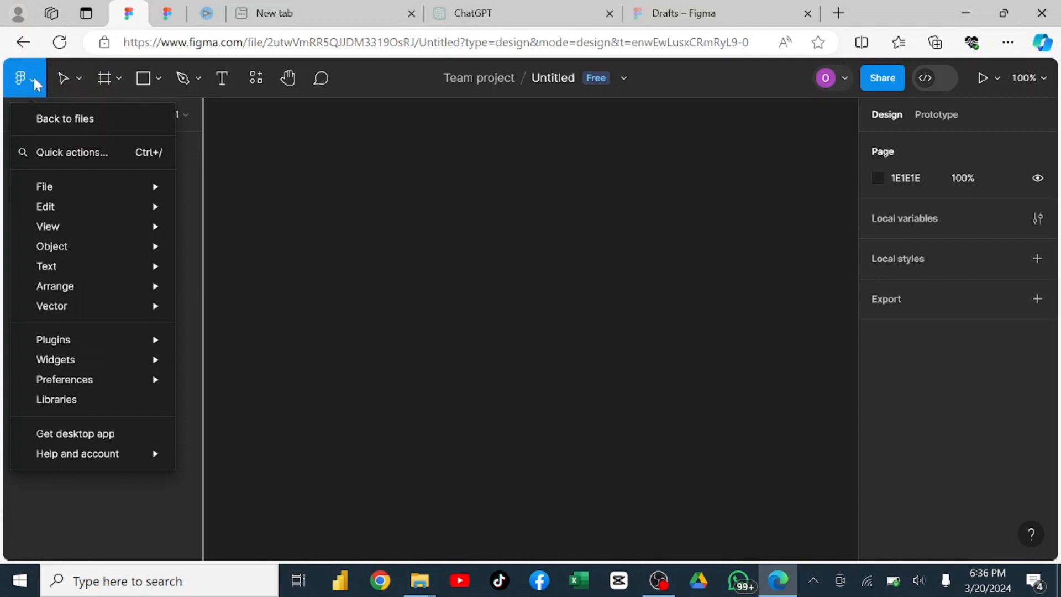
pyautogui.moveTo(119, 183)
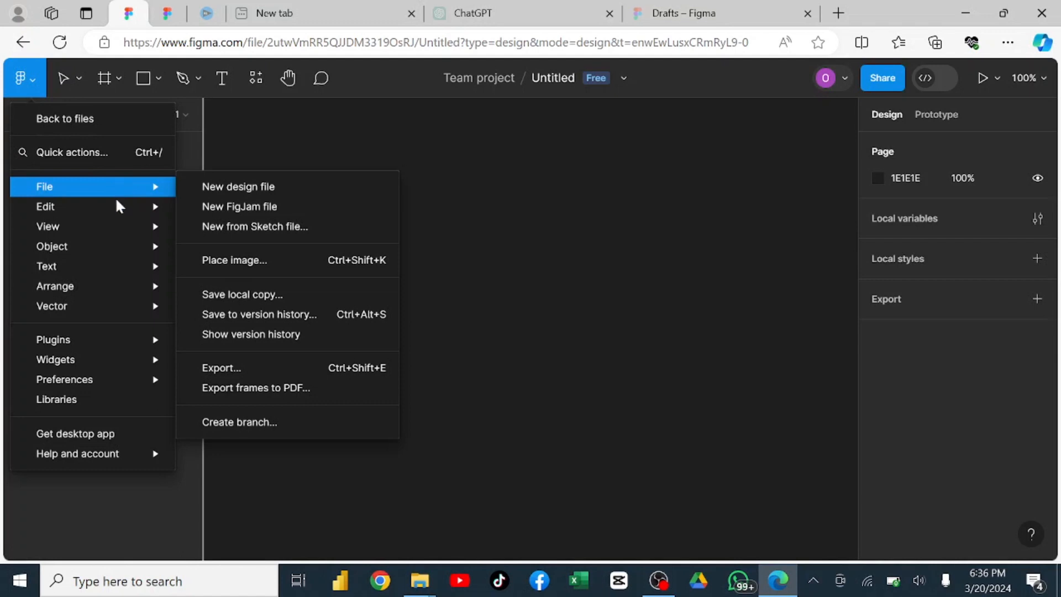
pyautogui.moveTo(118, 208)
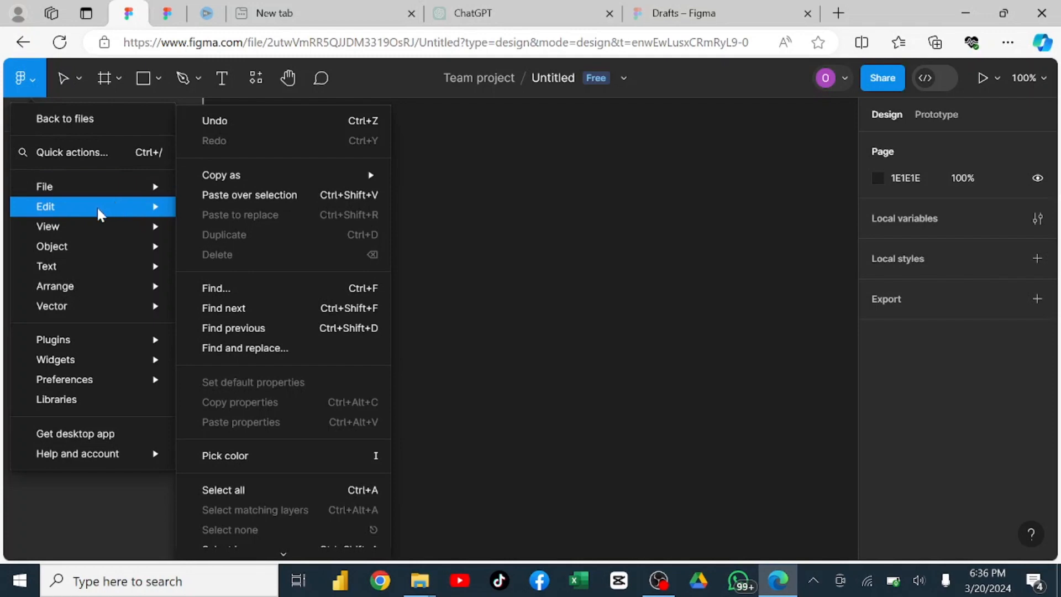
pyautogui.moveTo(90, 340)
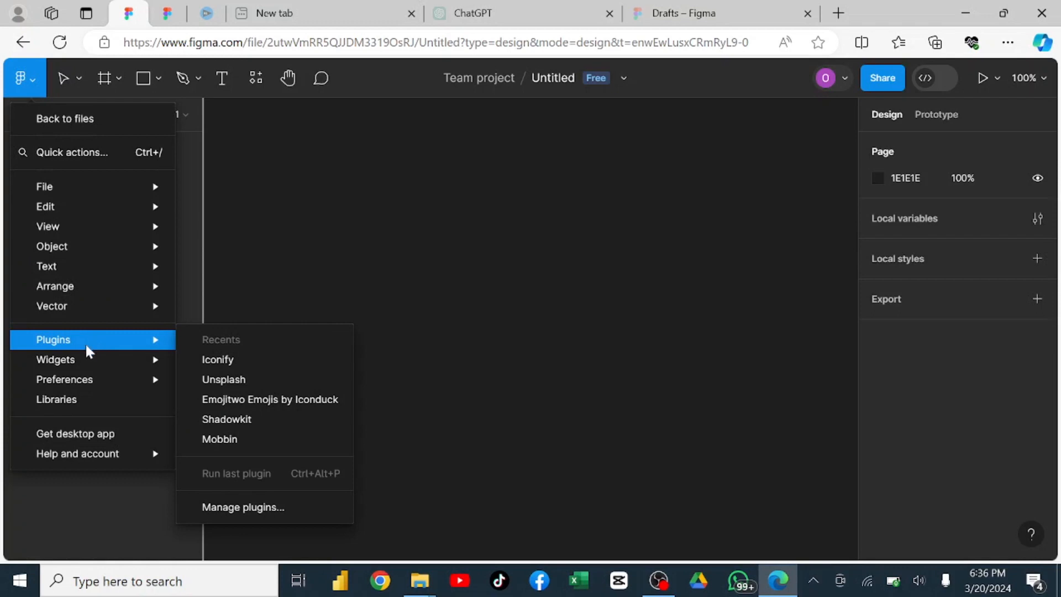
pyautogui.moveTo(94, 379)
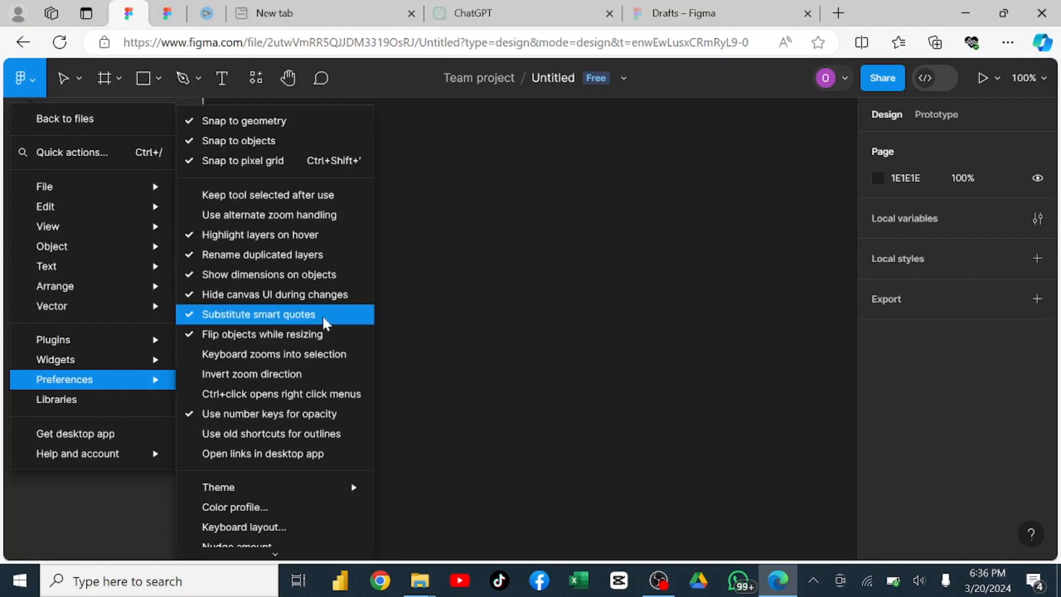
pyautogui.click(323, 314)
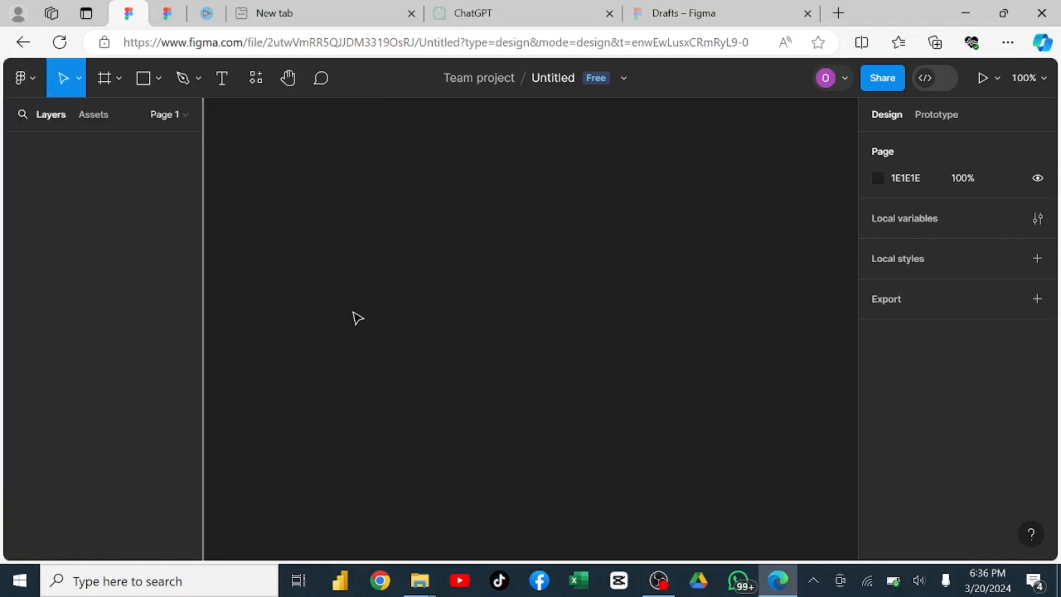
# Review the Move and Scale tools, keep Move active, and view the Frame, Section and Slice tools.
pyautogui.click(80, 81)
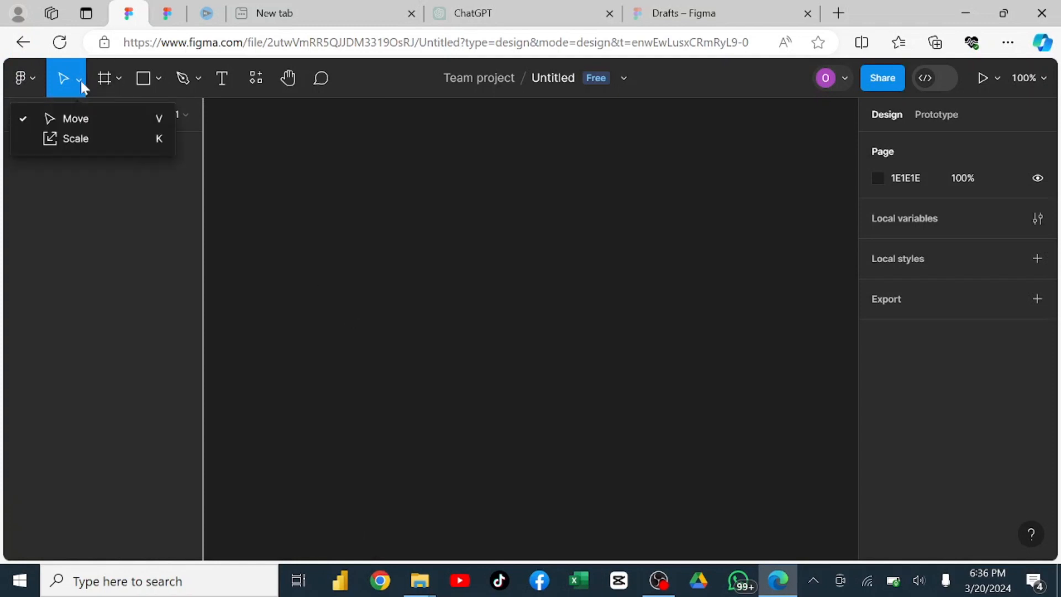
pyautogui.click(57, 117)
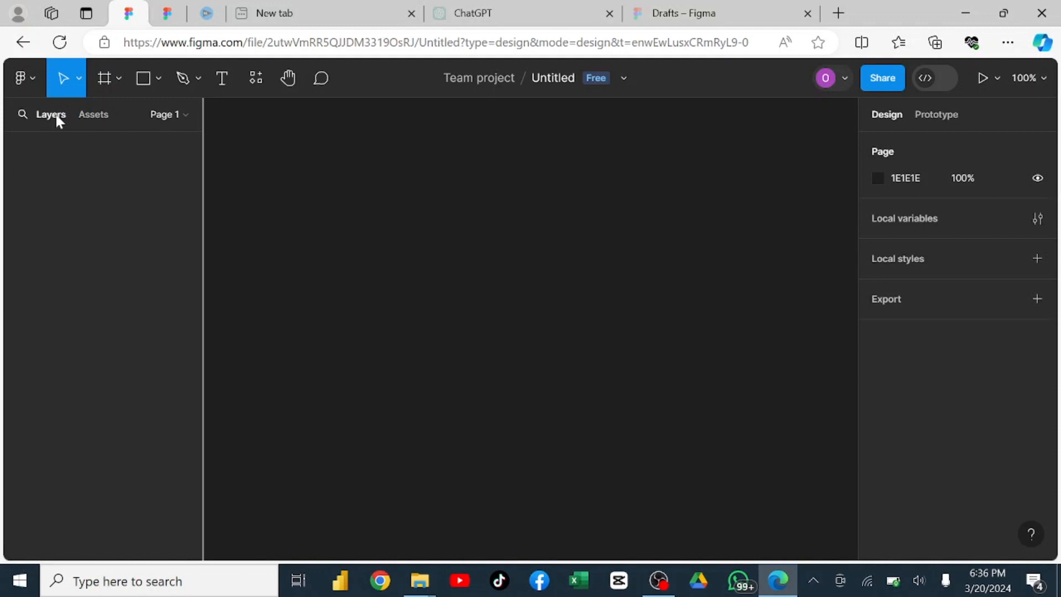
pyautogui.click(76, 84)
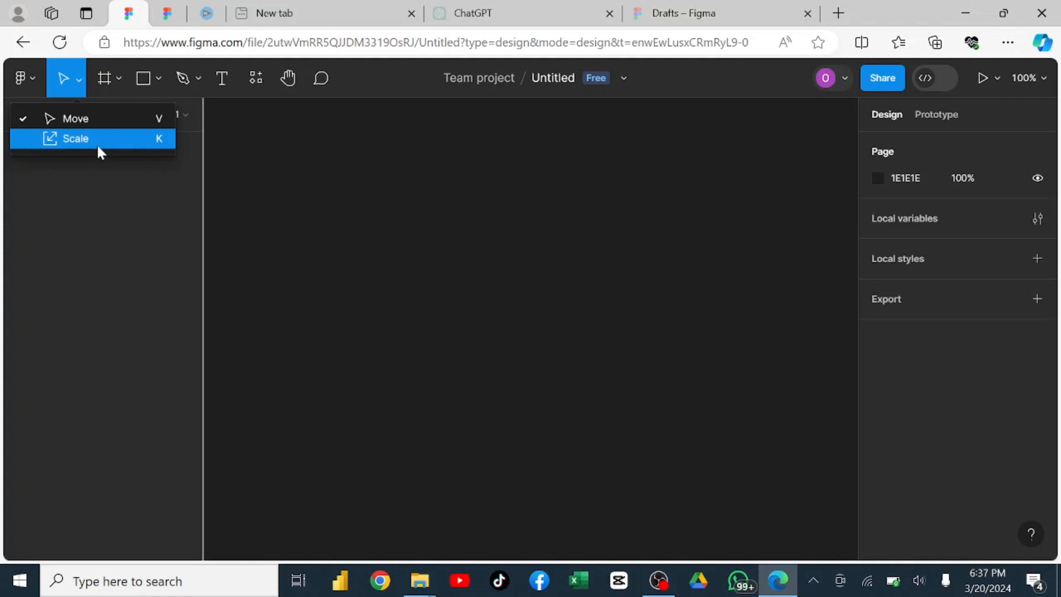
pyautogui.click(115, 74)
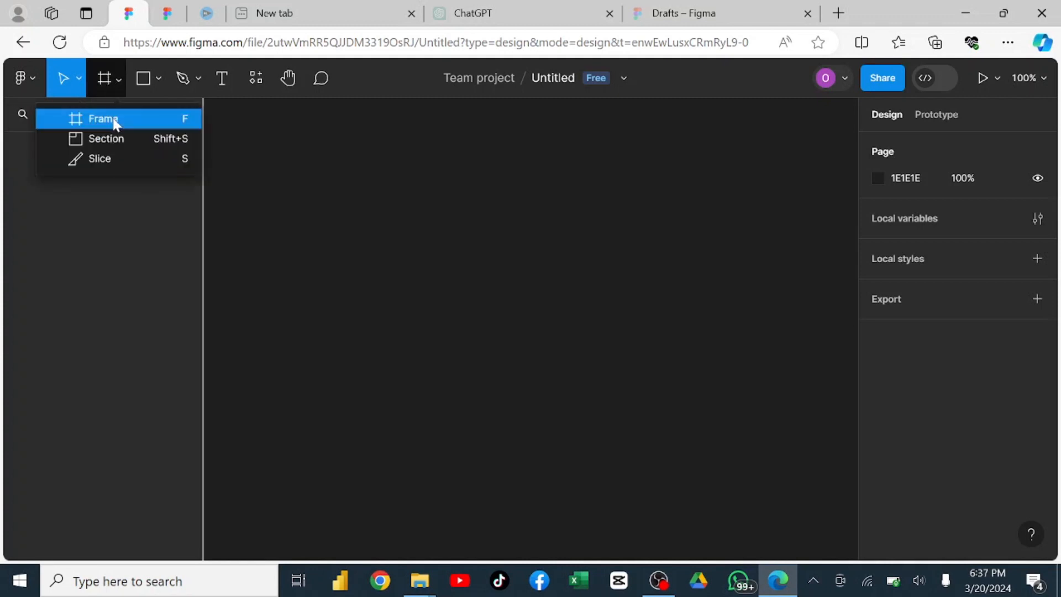
# Draw a rectangle about 273 × 242 in the upper part of the empty canvas and deselect it.
pyautogui.click(149, 78)
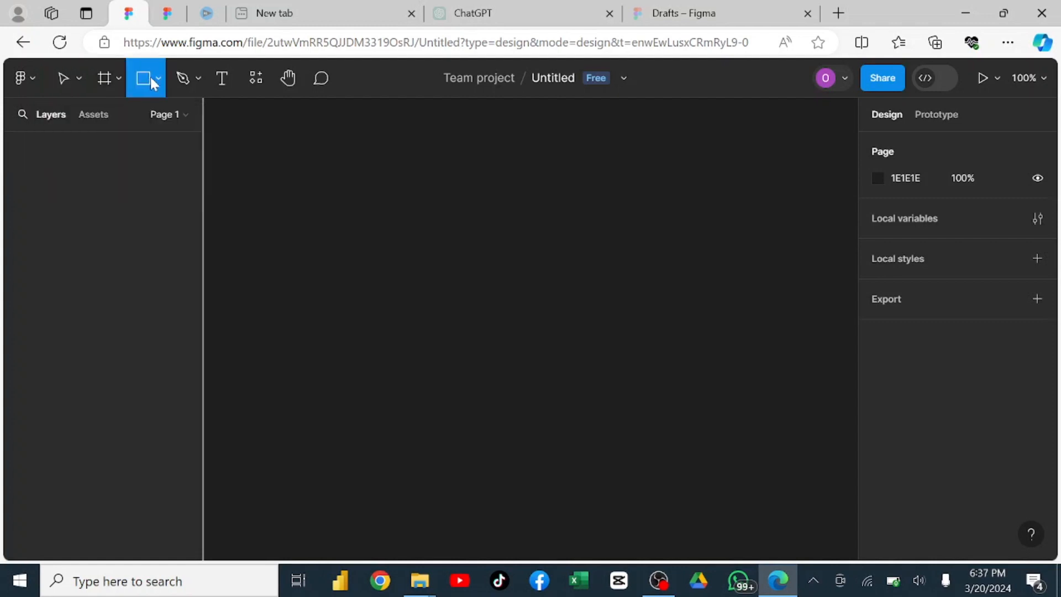
pyautogui.click(157, 80)
pyautogui.click(135, 118)
pyautogui.moveTo(300, 141); pyautogui.dragTo(527, 341)
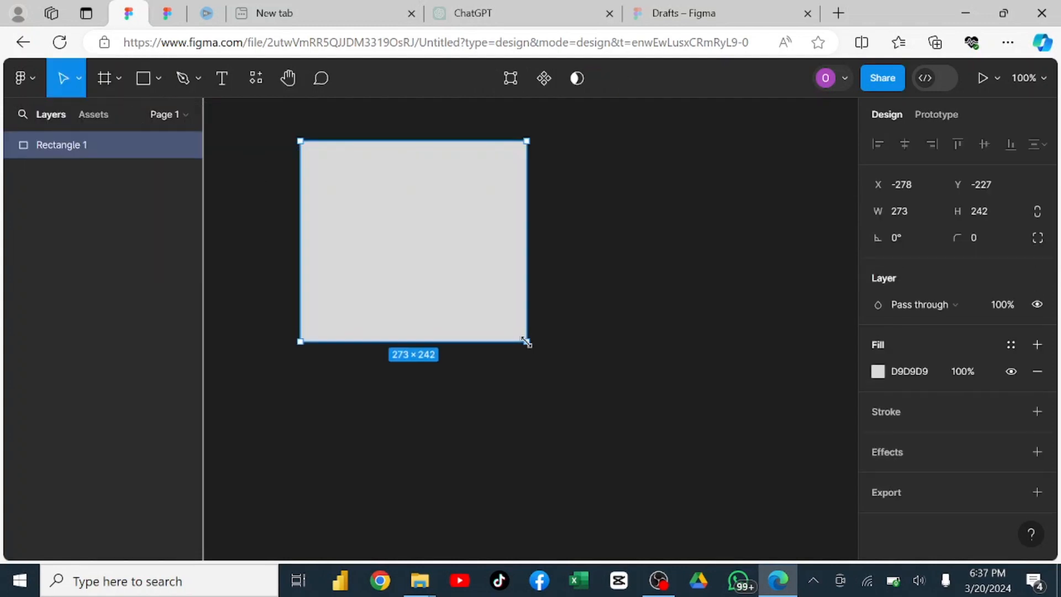
pyautogui.click(608, 290)
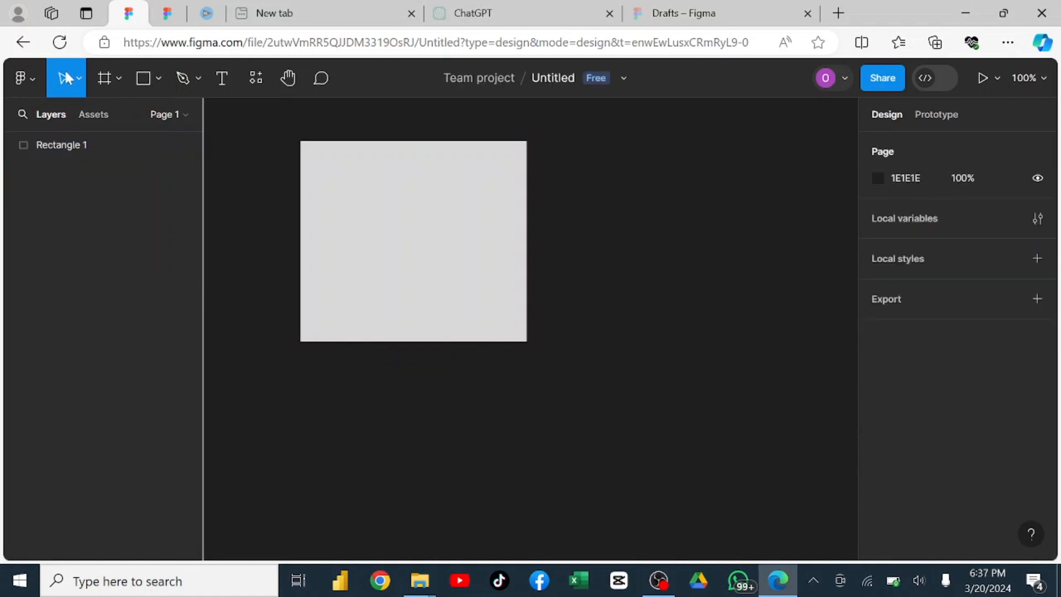
# Resize the rectangle freely with the Move tool to about 235 × 188 by shifting its corner and edges.
pyautogui.click(80, 83)
pyautogui.click(78, 114)
pyautogui.click(487, 158)
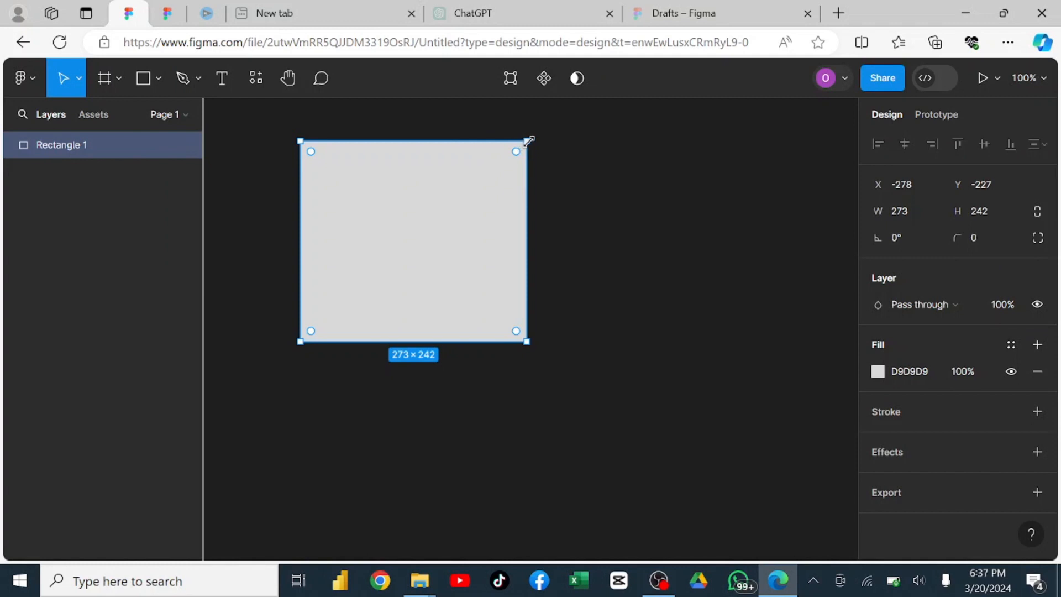
pyautogui.moveTo(528, 141); pyautogui.dragTo(519, 181)
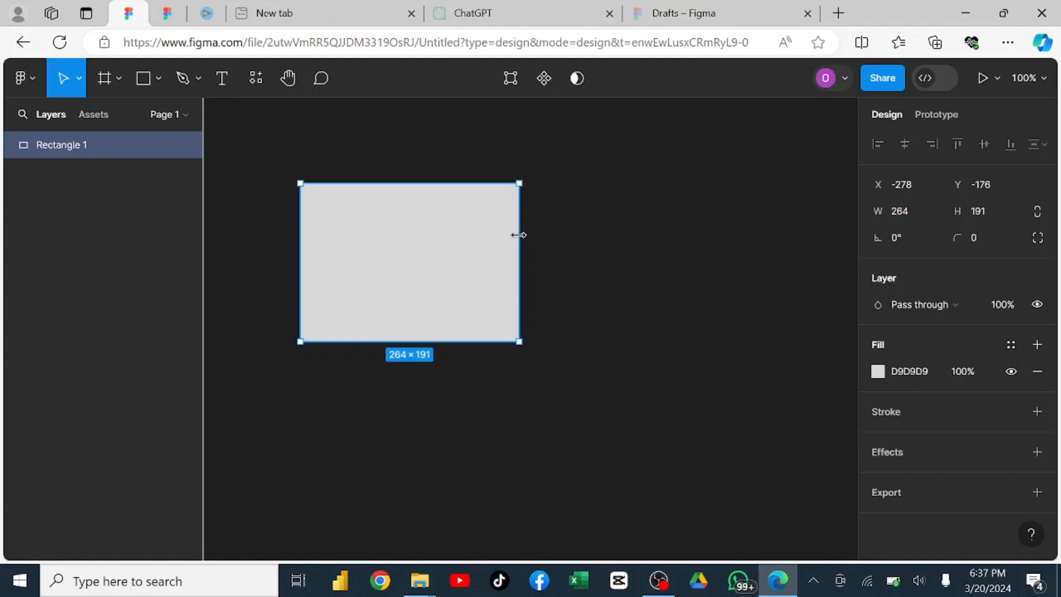
pyautogui.moveTo(519, 235); pyautogui.dragTo(496, 239)
pyautogui.moveTo(411, 183)
pyautogui.mouseDown()
pyautogui.moveTo(414, 210)
pyautogui.moveTo(419, 185)
pyautogui.mouseUp()
# Scale the rectangle proportionally with the Scale tool to about 231 × 184.8.
pyautogui.click(80, 79)
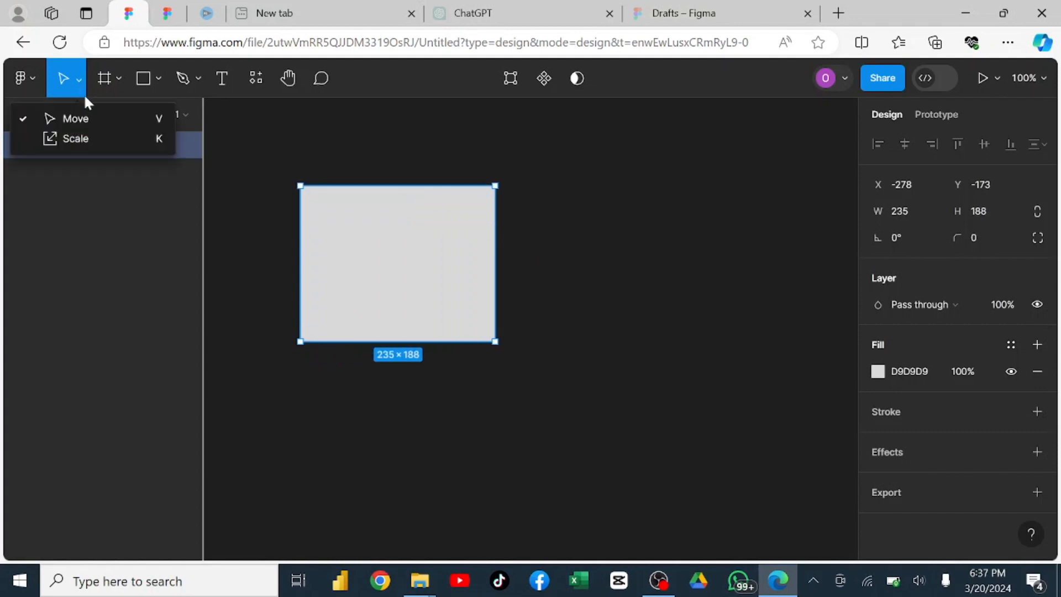
pyautogui.click(76, 139)
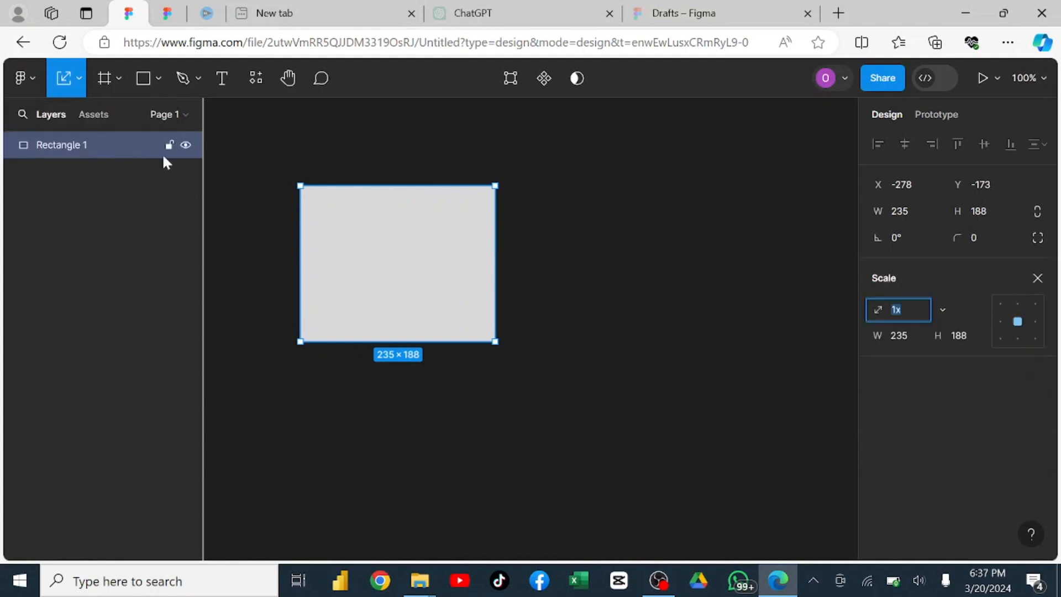
pyautogui.click(497, 186)
pyautogui.moveTo(477, 212)
pyautogui.mouseDown()
pyautogui.moveTo(425, 261)
pyautogui.moveTo(485, 207)
pyautogui.mouseUp()
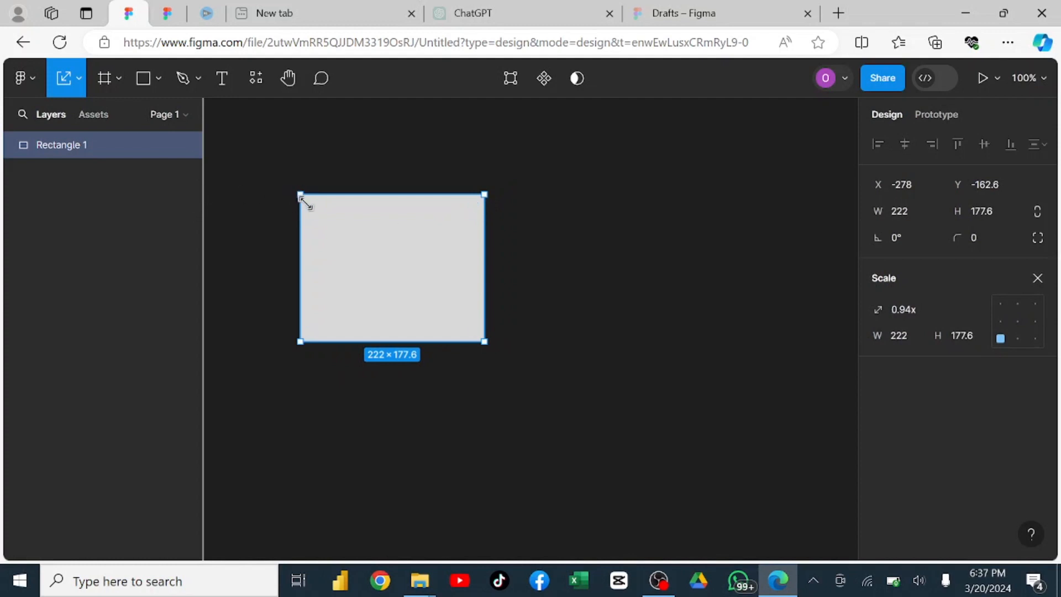
pyautogui.moveTo(308, 204); pyautogui.dragTo(292, 237)
# Move the rectangle to about X -400, Y -68 and switch back to the Move tool.
pyautogui.click(78, 76)
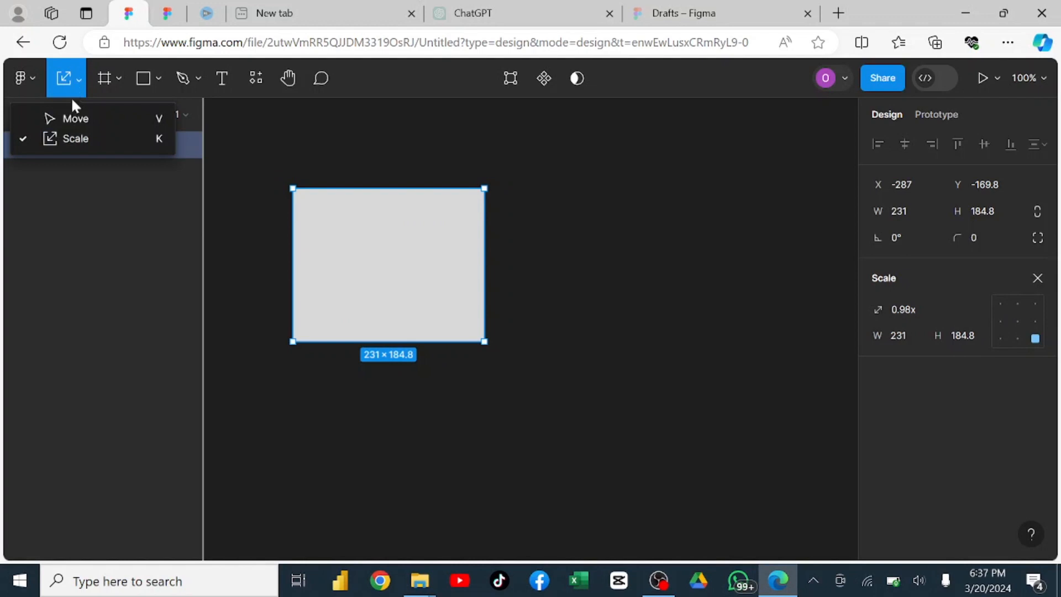
pyautogui.click(319, 147)
pyautogui.click(329, 201)
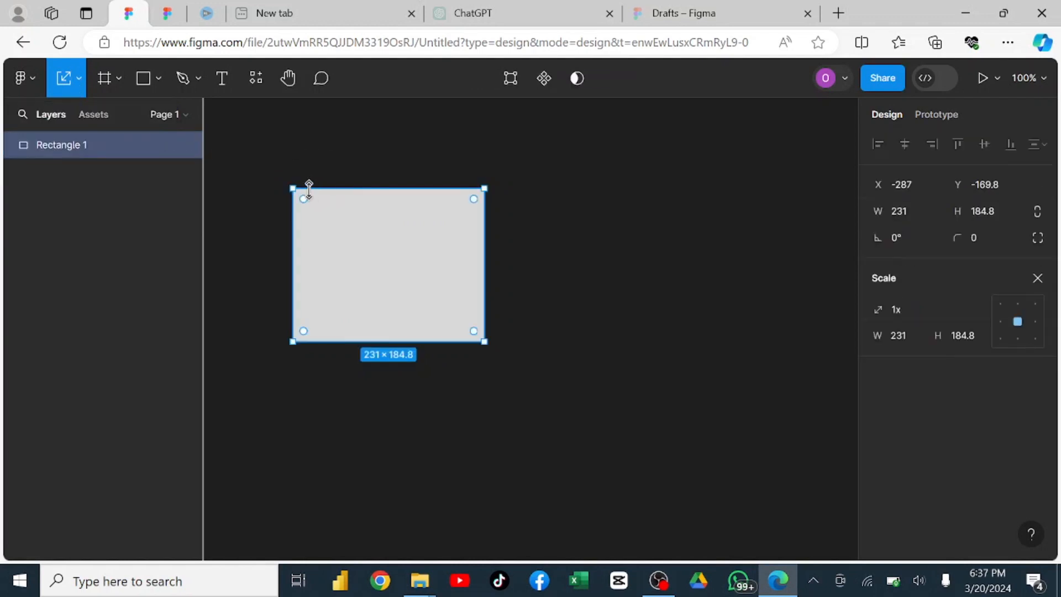
pyautogui.moveTo(368, 207); pyautogui.dragTo(275, 291)
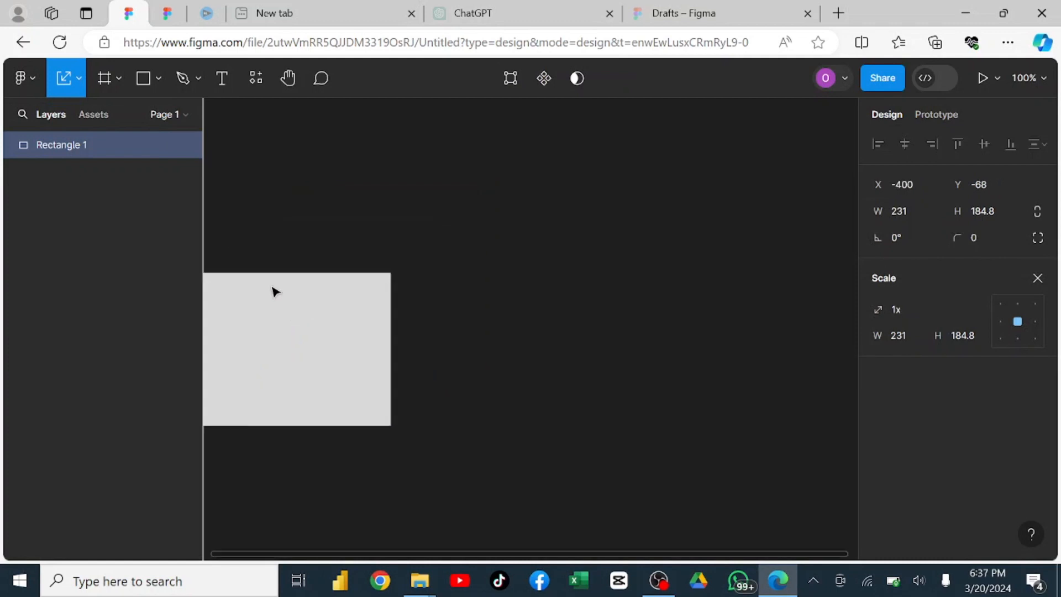
pyautogui.click(71, 78)
pyautogui.click(74, 116)
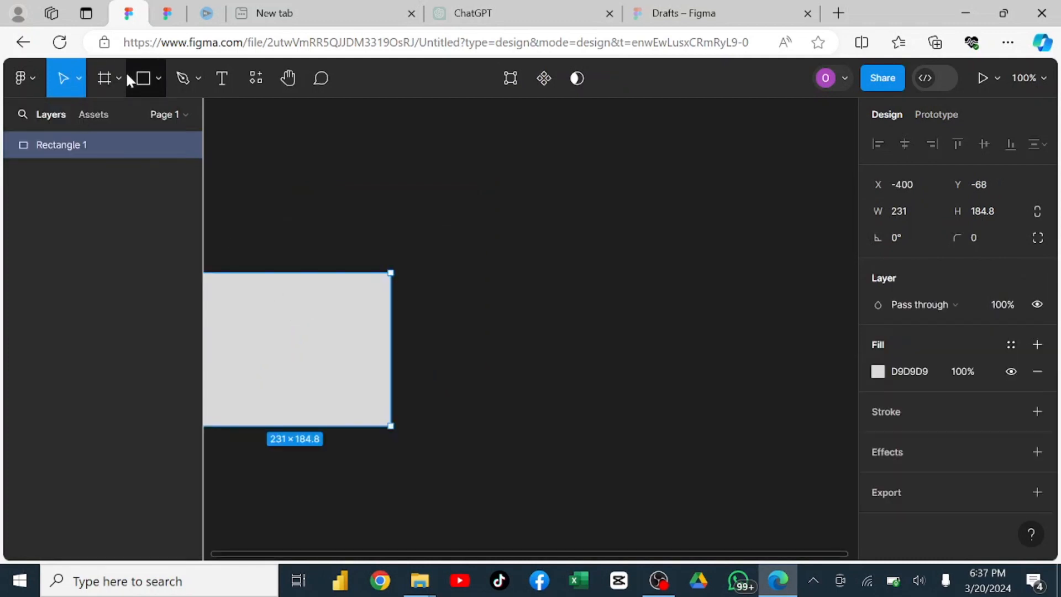
# Activate the Frame tool and browse its Phone, Tablet and Desktop size presets.
pyautogui.click(115, 78)
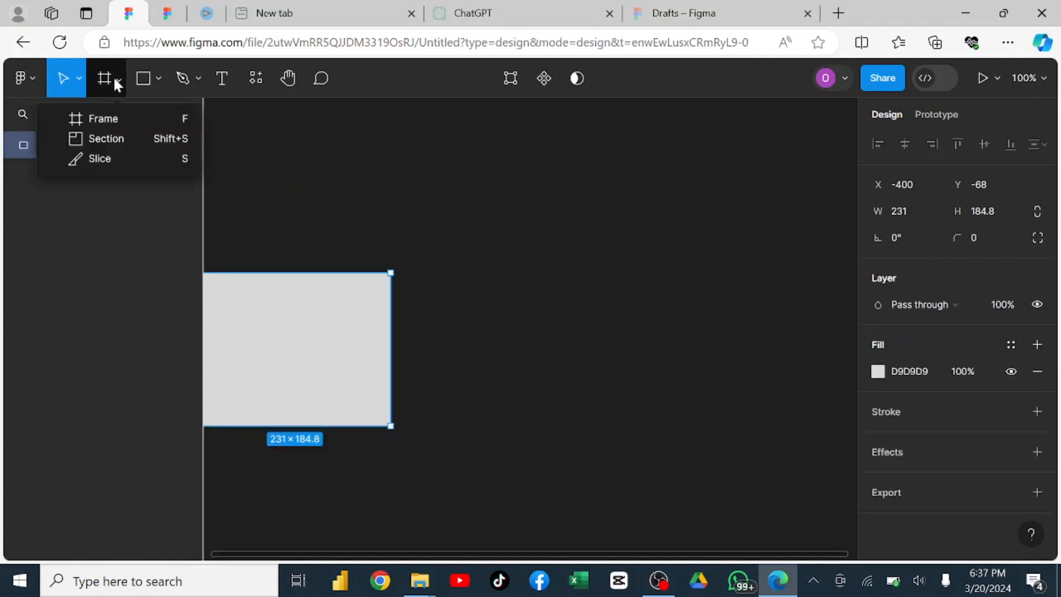
pyautogui.click(122, 118)
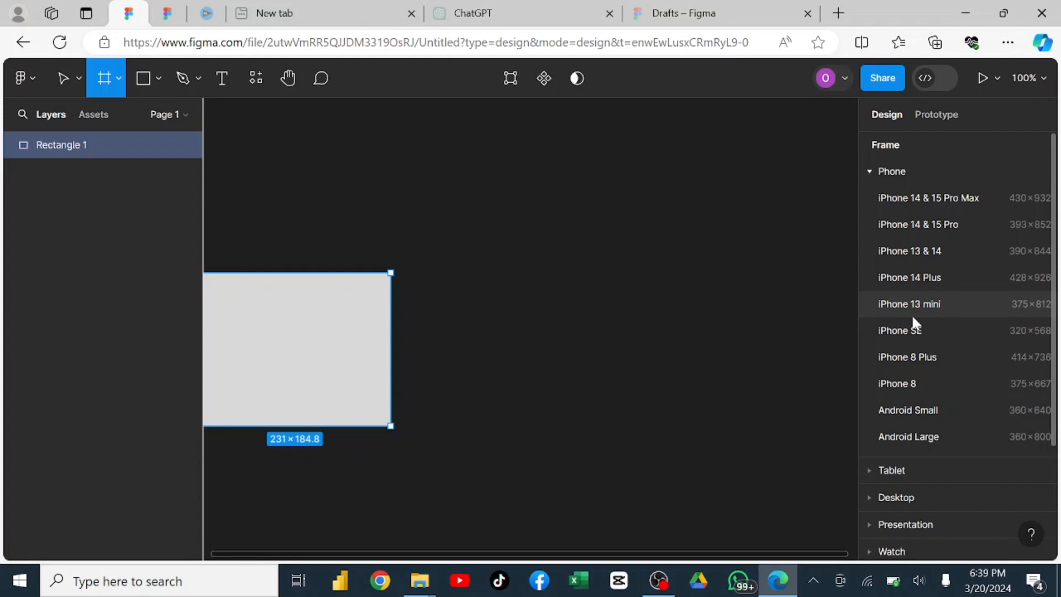
pyautogui.scroll(-3, 962, 409)
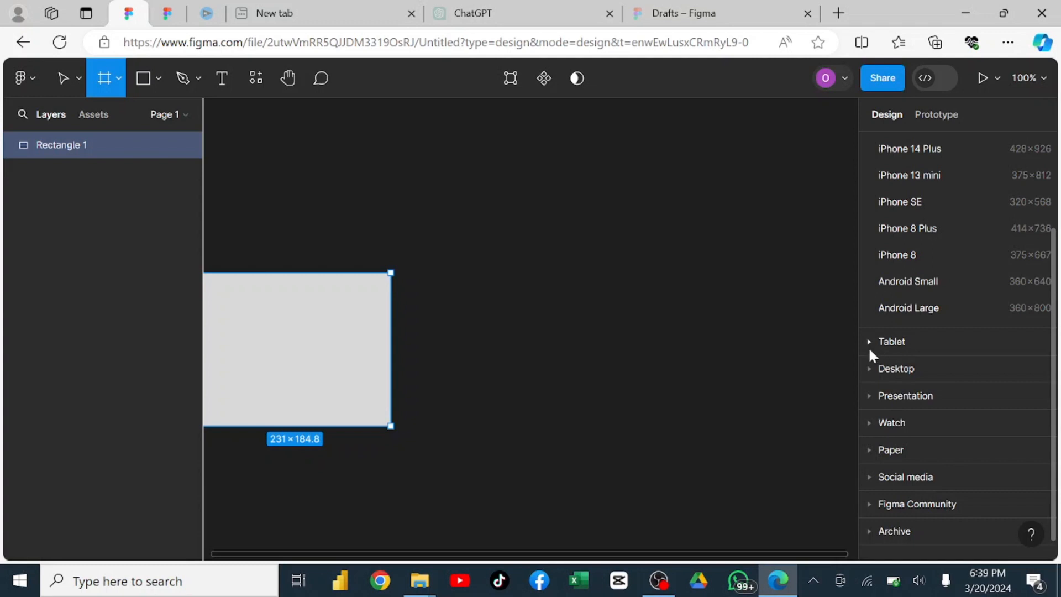
pyautogui.click(868, 345)
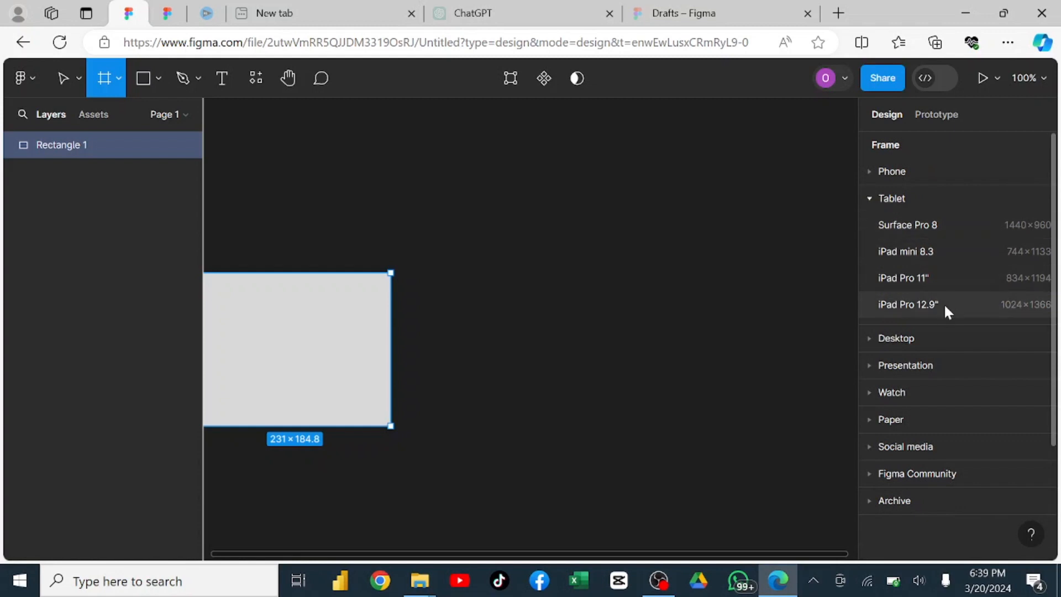
pyautogui.click(871, 338)
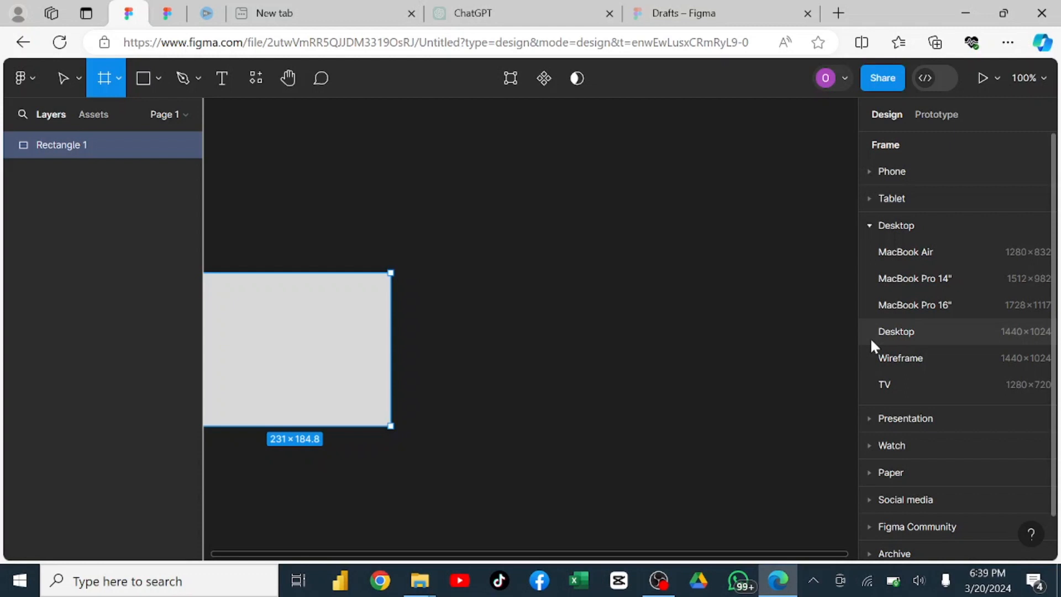
# Place a default 100 × 100 frame on the empty canvas beside the rectangle and delete it.
pyautogui.click(474, 229)
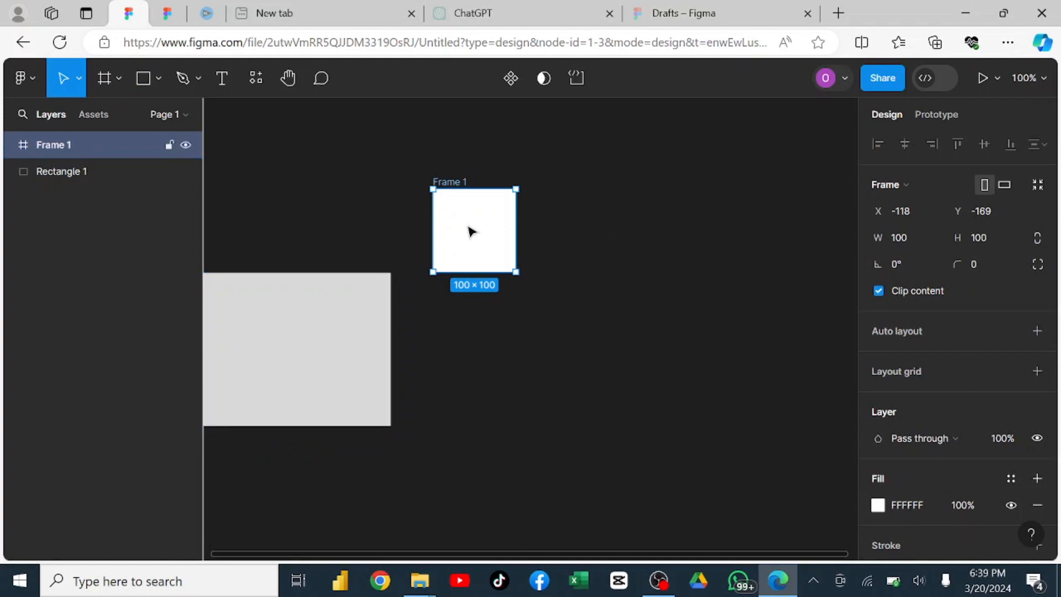
pyautogui.press('Delete')
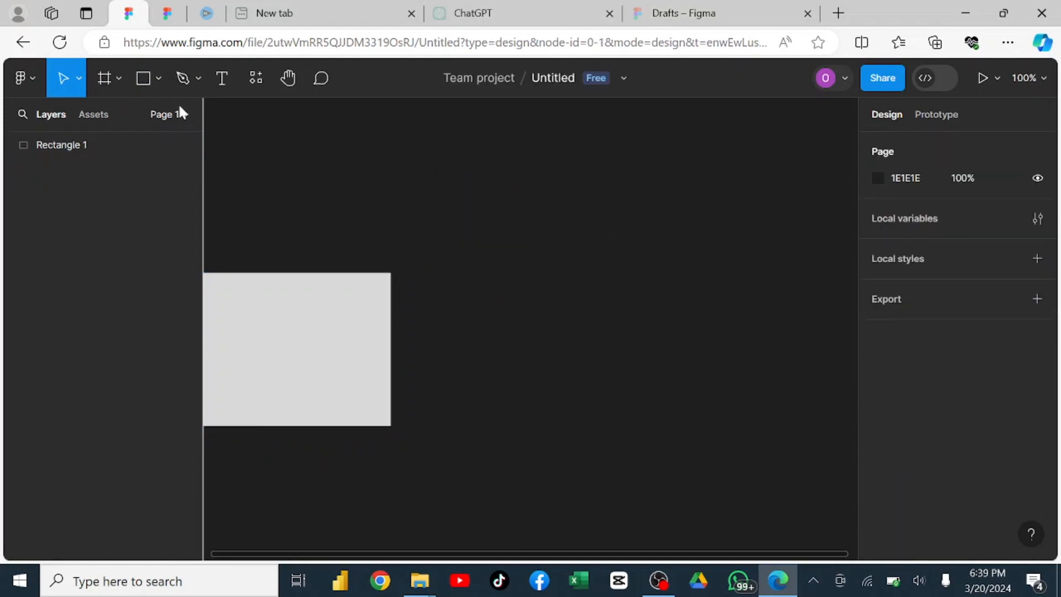
# Add a frame from the iPhone 14 & 15 Pro Max phone preset and select it on the canvas.
pyautogui.click(118, 83)
pyautogui.click(122, 116)
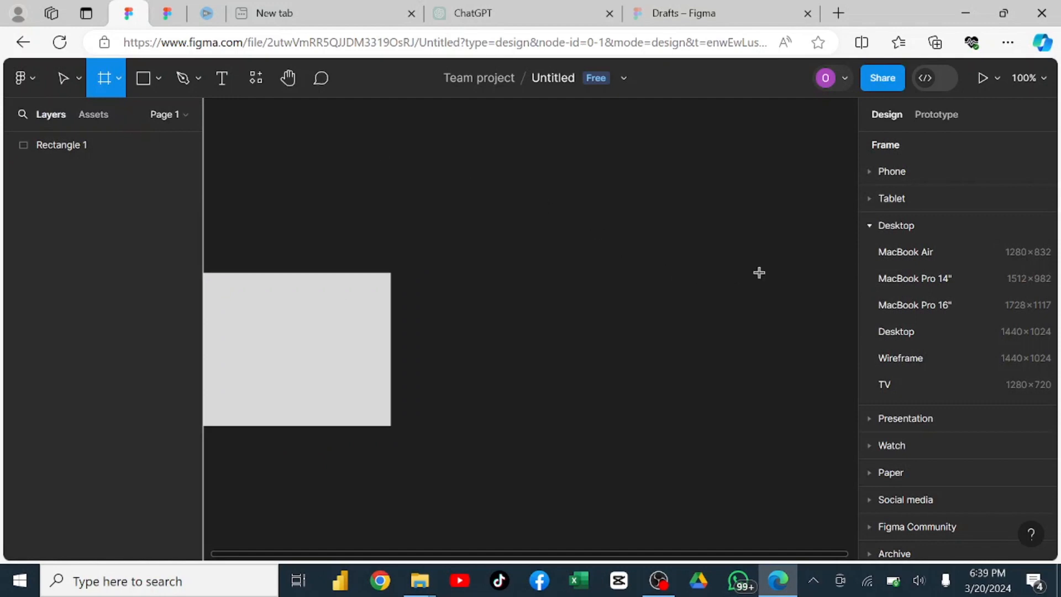
pyautogui.click(868, 172)
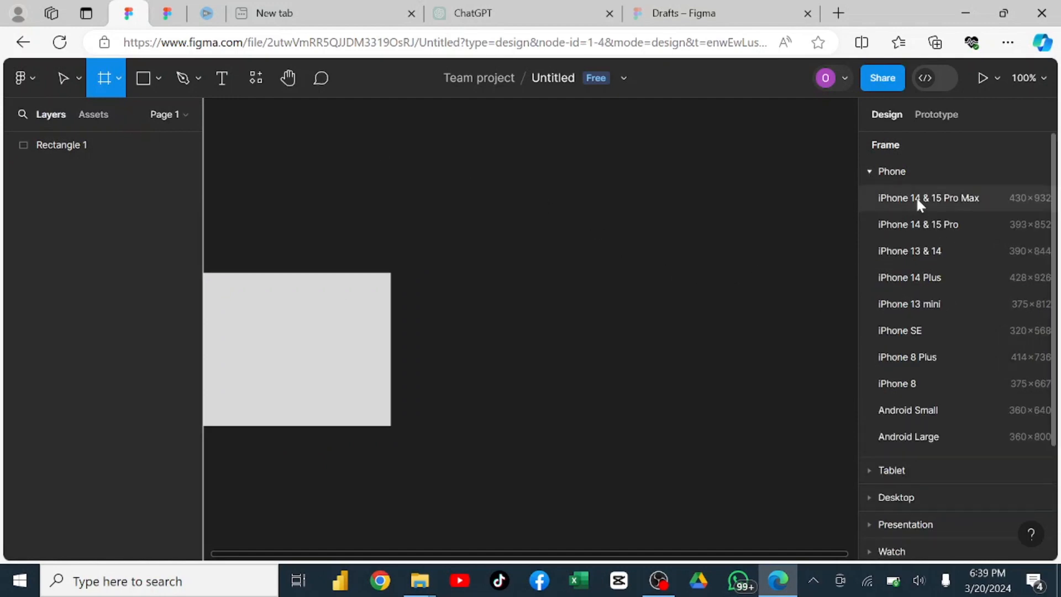
pyautogui.click(916, 198)
pyautogui.click(704, 205)
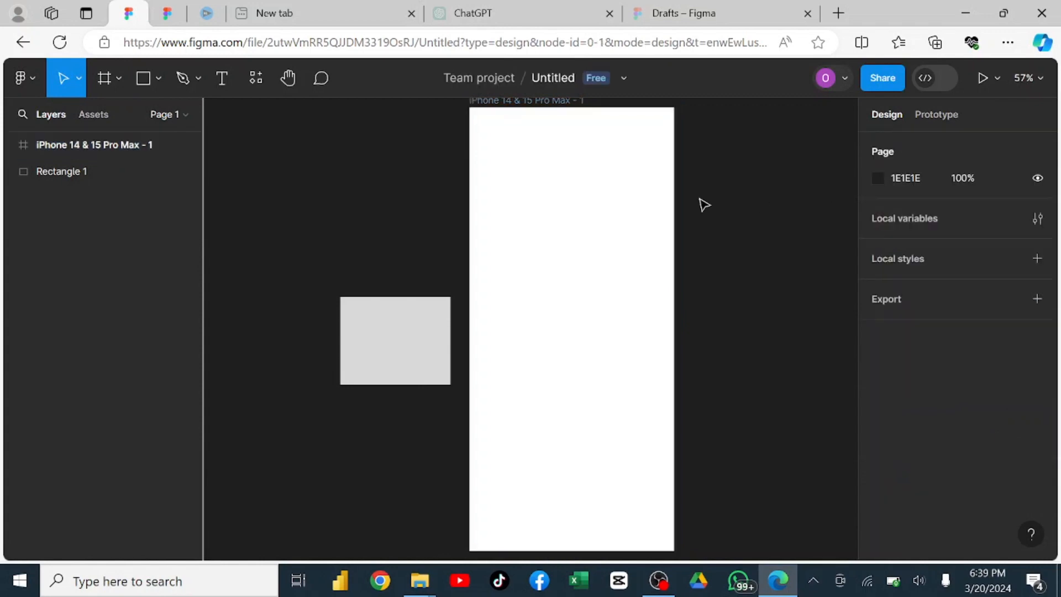
pyautogui.click(652, 208)
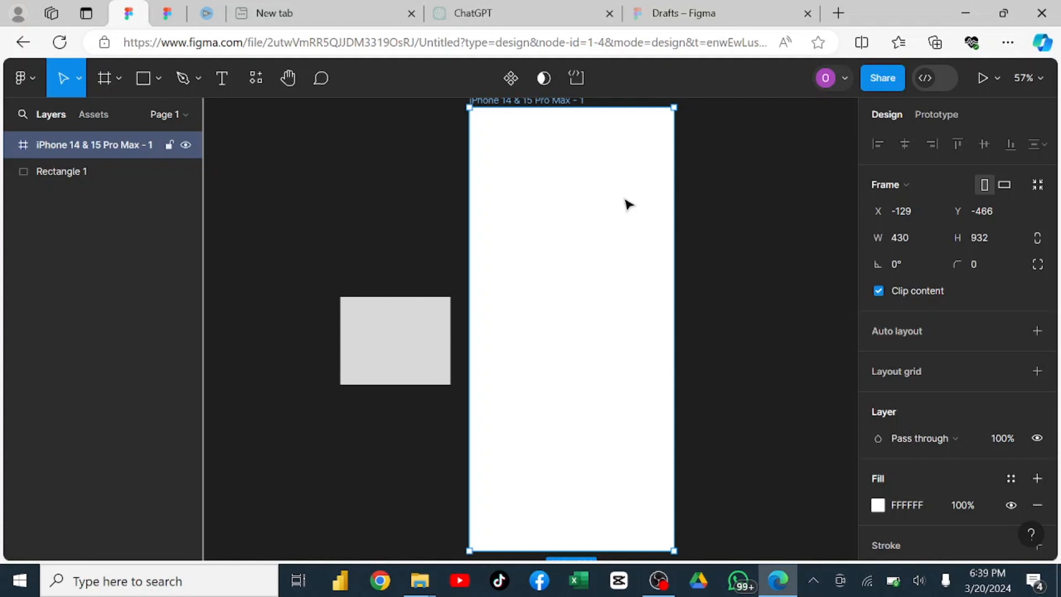
# Draw a section about 1093 × 820 on the empty canvas below the iPhone frame.
pyautogui.click(119, 72)
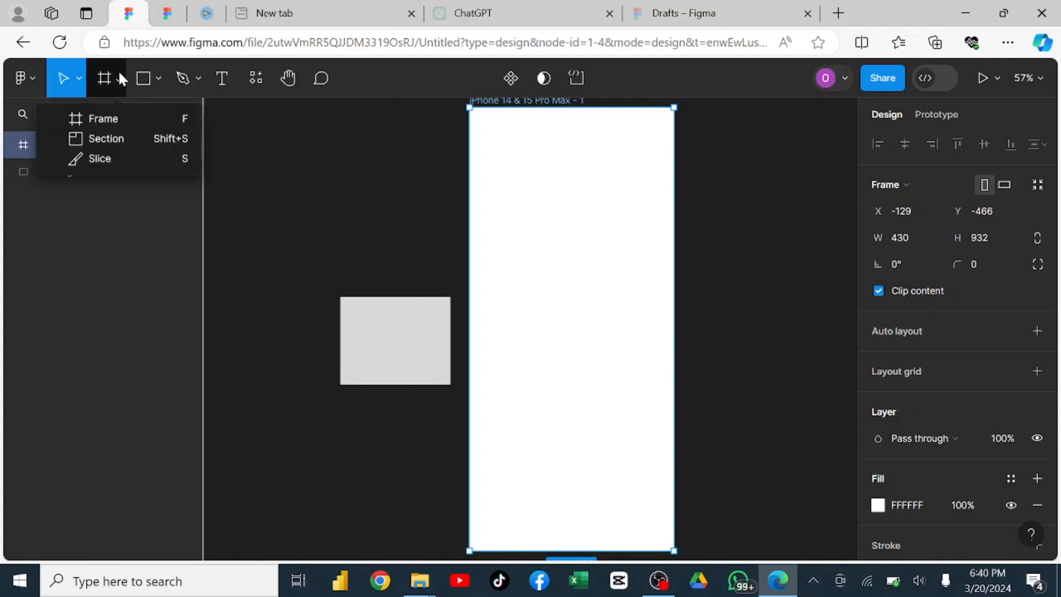
pyautogui.click(123, 138)
pyautogui.scroll(-3, 241, 159)
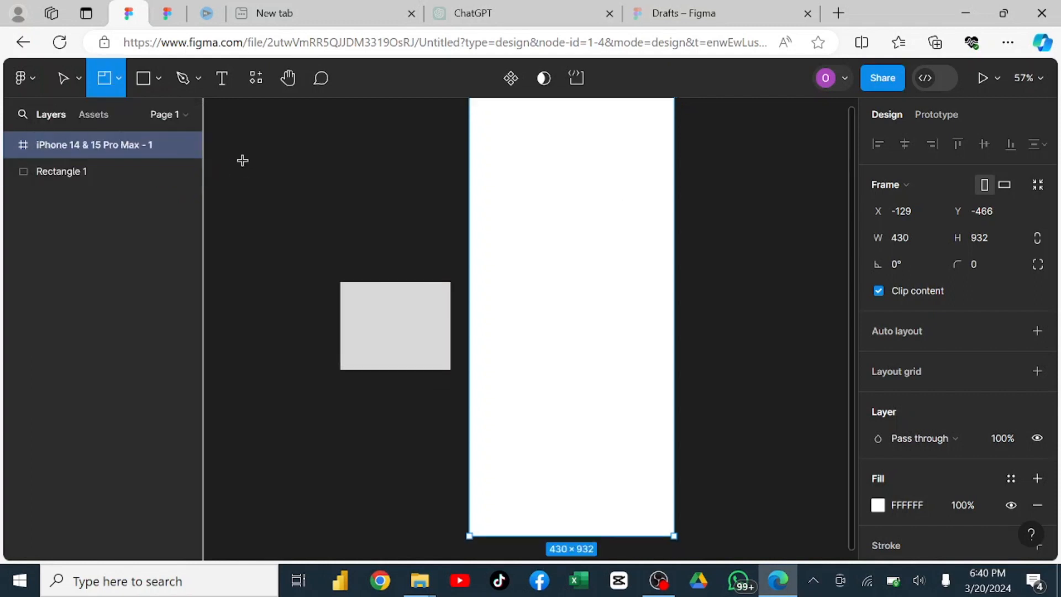
pyautogui.scroll(-5, 269, 180)
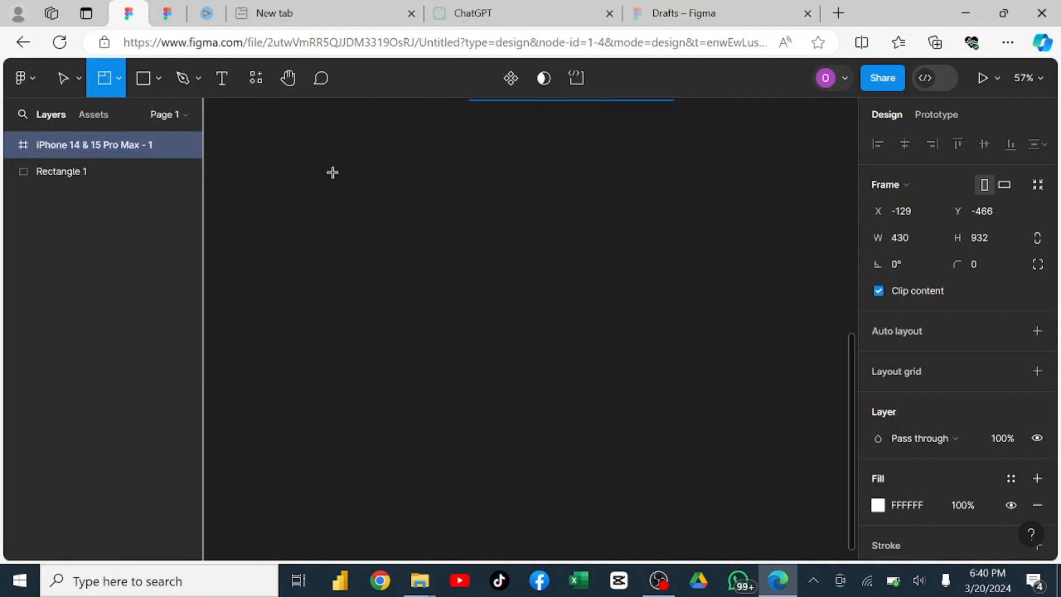
pyautogui.moveTo(291, 152)
pyautogui.mouseDown()
pyautogui.moveTo(668, 400)
pyautogui.moveTo(810, 541)
pyautogui.mouseUp()
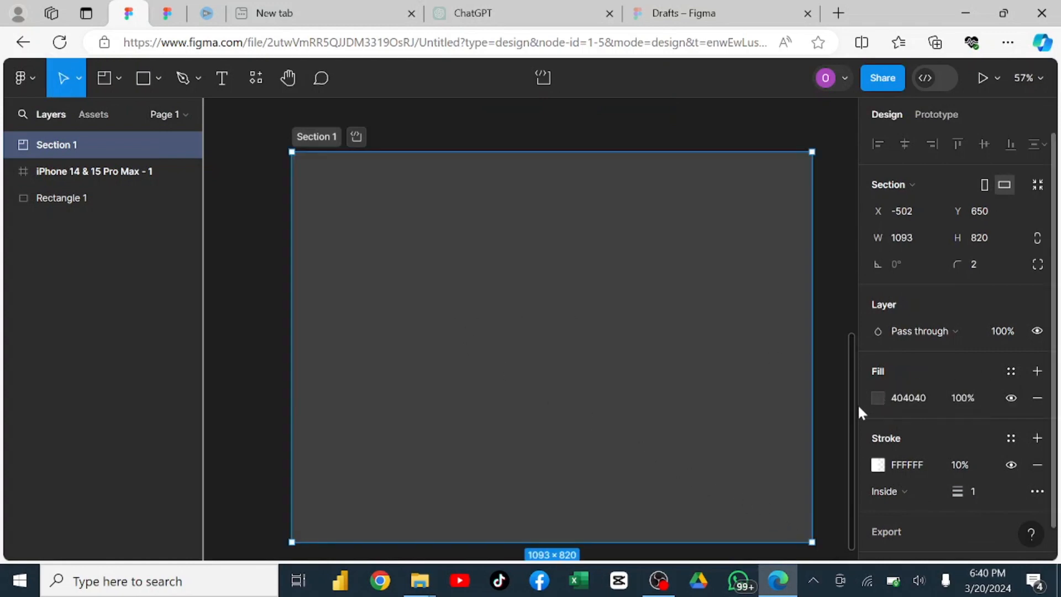
# Move the iPhone frame down into the section, to about X 311, Y -14 within it.
pyautogui.moveTo(854, 415); pyautogui.dragTo(851, 217)
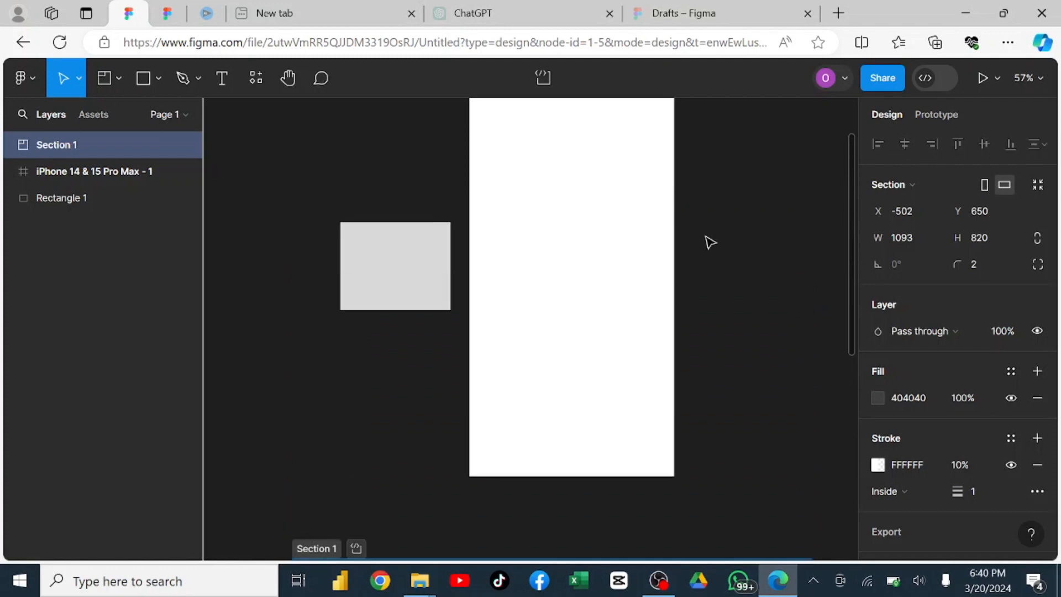
pyautogui.click(639, 233)
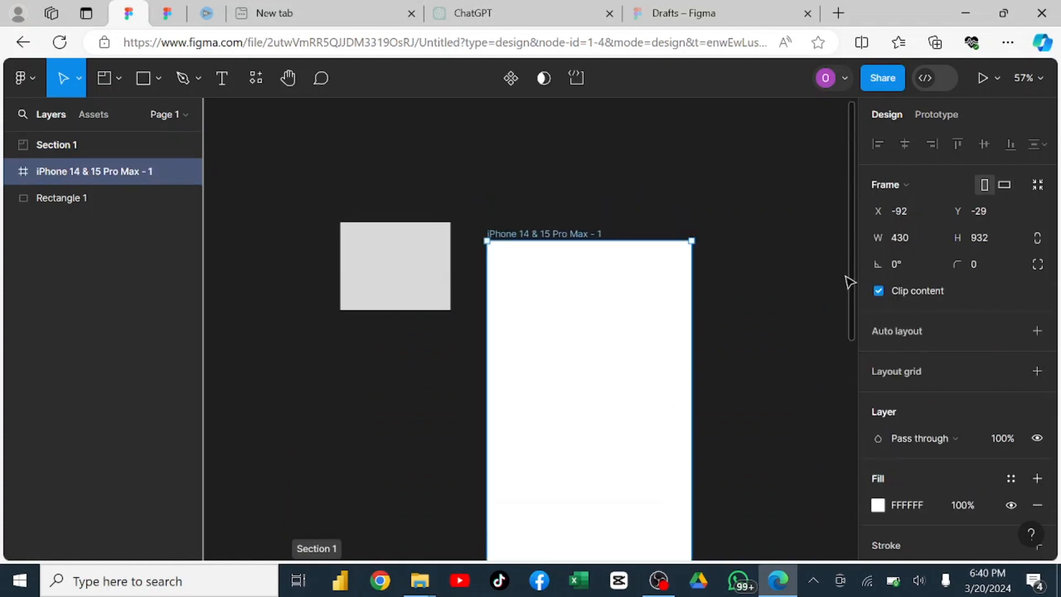
pyautogui.moveTo(848, 279); pyautogui.dragTo(852, 397)
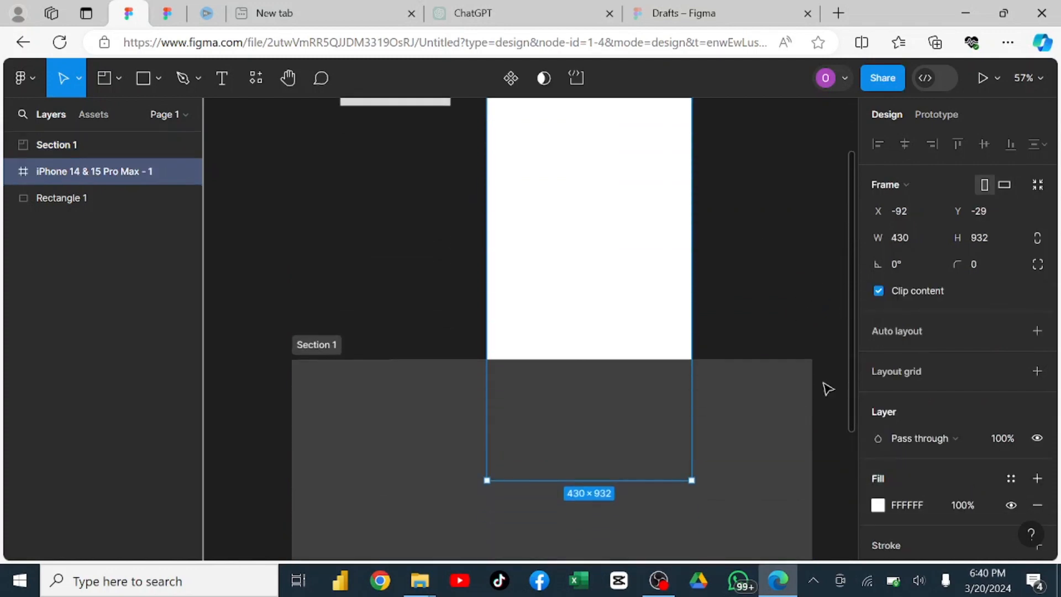
pyautogui.moveTo(599, 236); pyautogui.dragTo(549, 337)
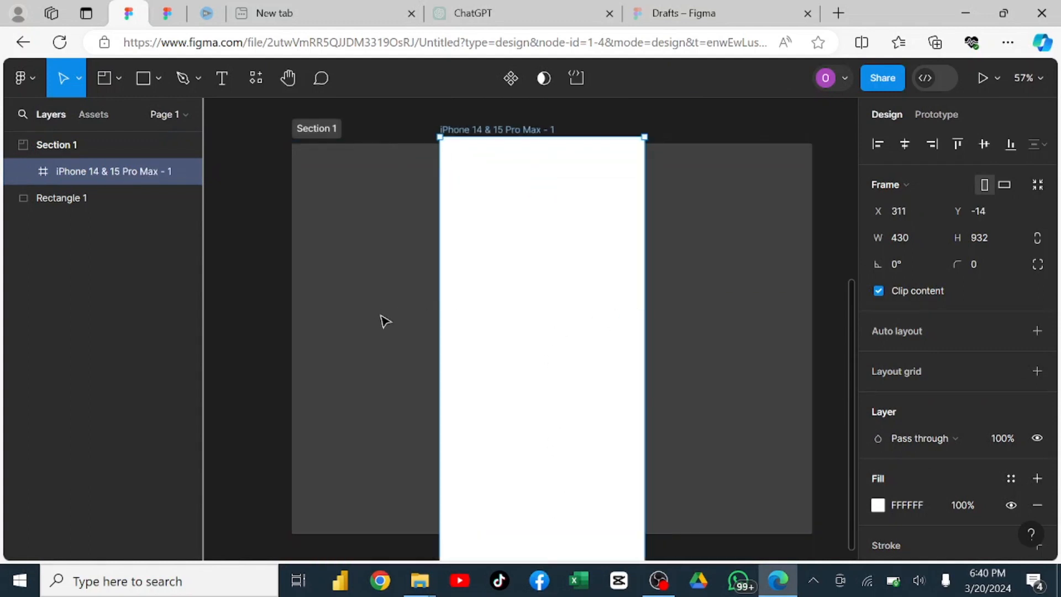
# Enlarge the section to about 1540 × 1477 and reposition the iPhone frame inside it at about X 564, Y 101.
pyautogui.click(343, 314)
pyautogui.click(354, 426)
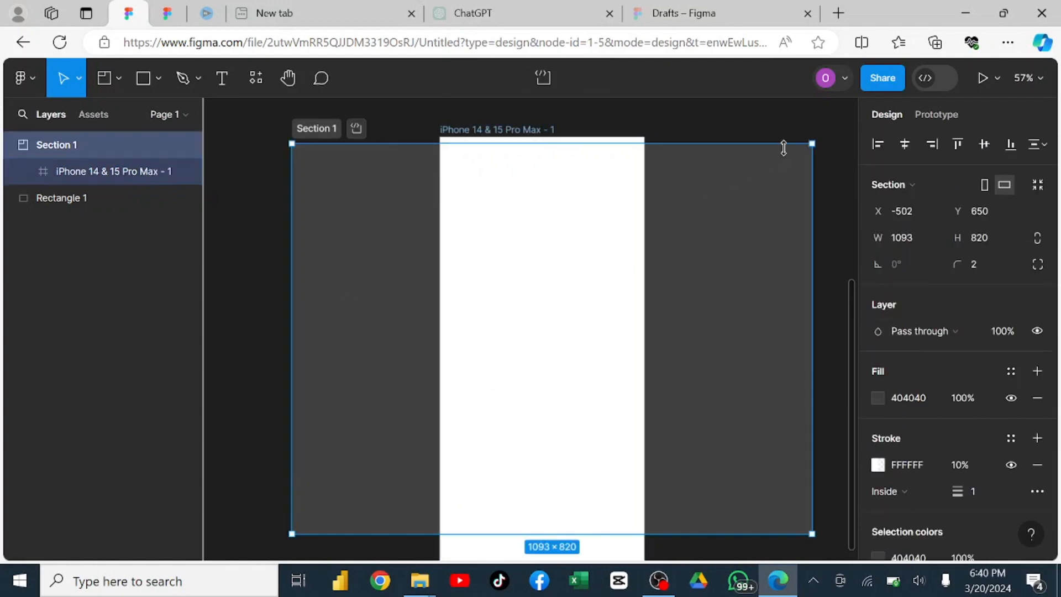
pyautogui.moveTo(814, 143); pyautogui.dragTo(854, 66)
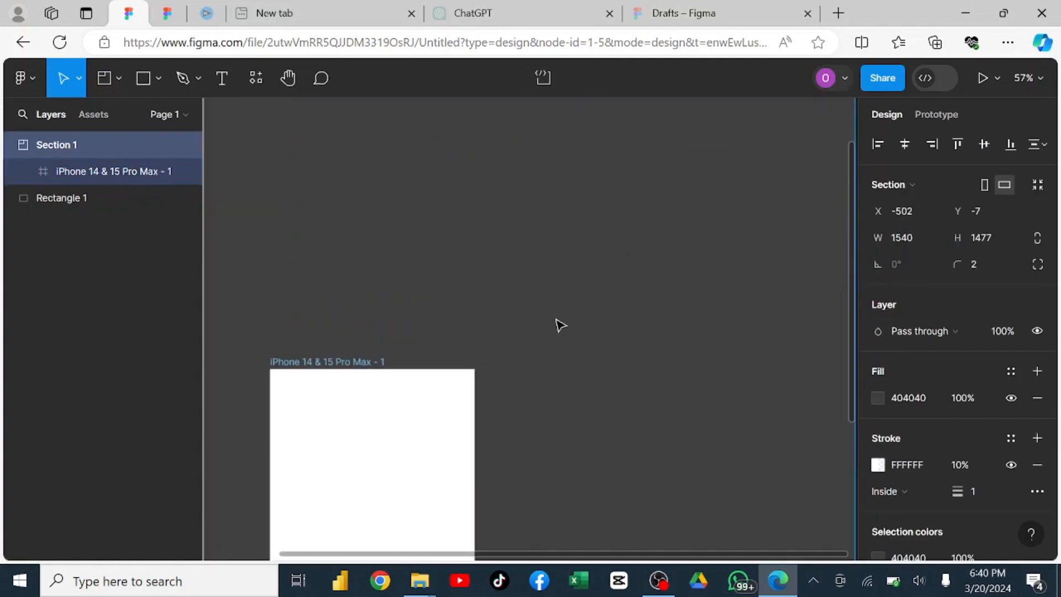
pyautogui.moveTo(441, 411); pyautogui.dragTo(556, 151)
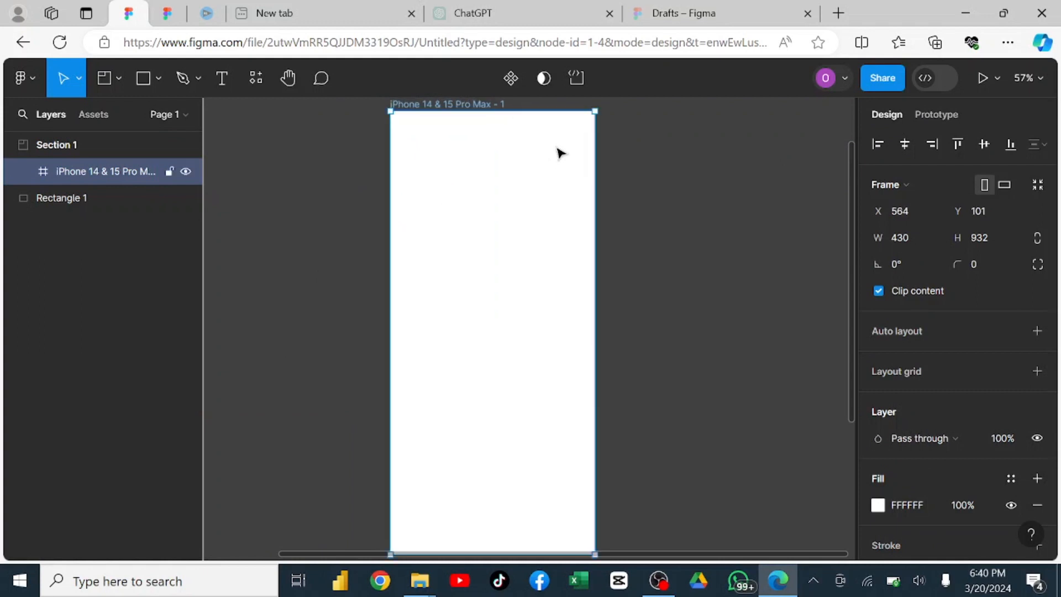
# Draw a rectangle about 186 × 162 on the empty canvas just below the section.
pyautogui.scroll(-3, 560, 154)
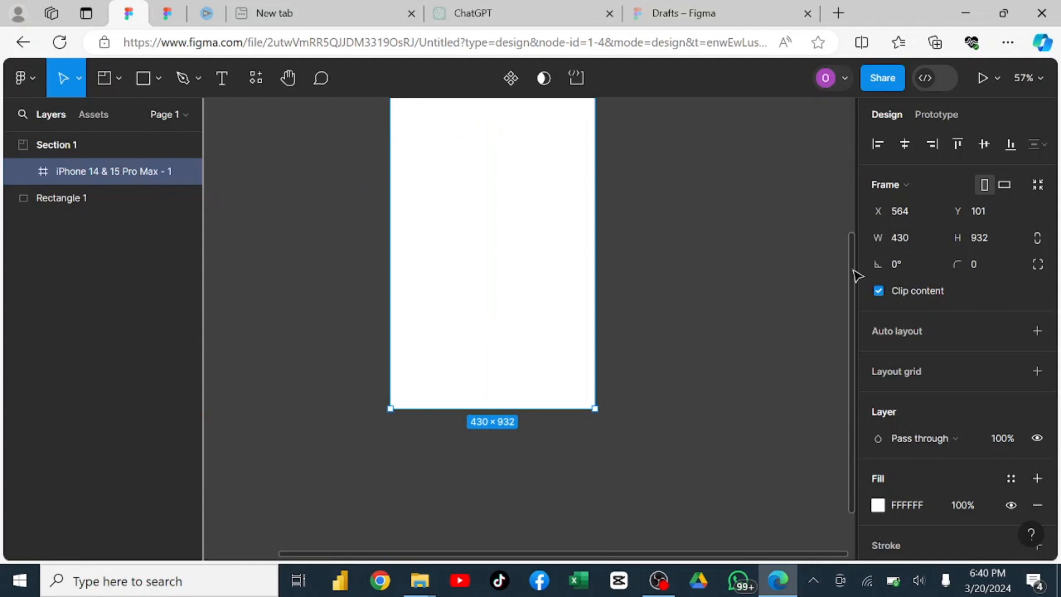
pyautogui.moveTo(857, 276); pyautogui.dragTo(835, 565)
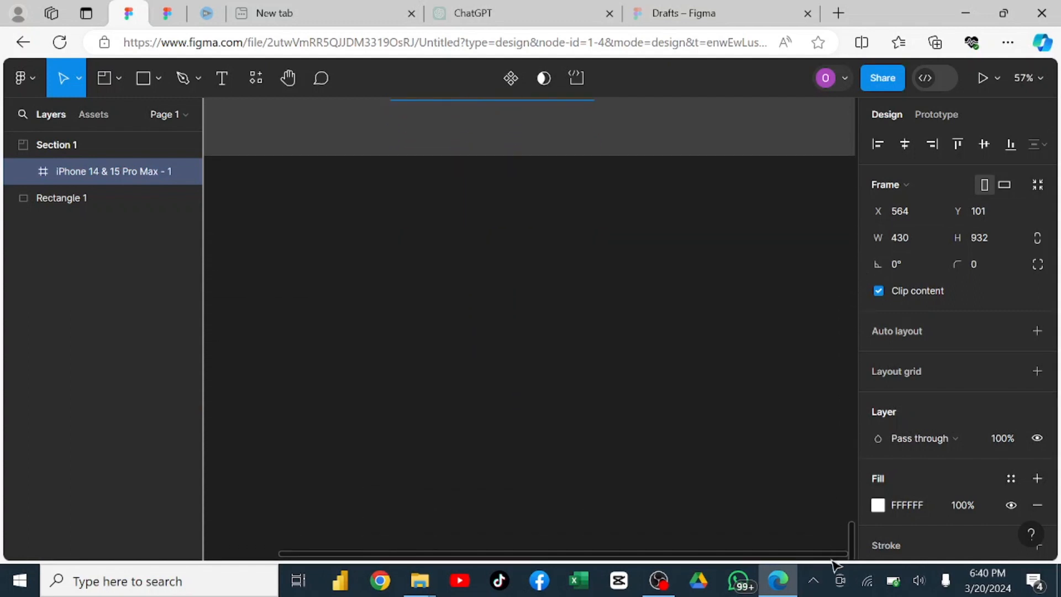
pyautogui.click(158, 81)
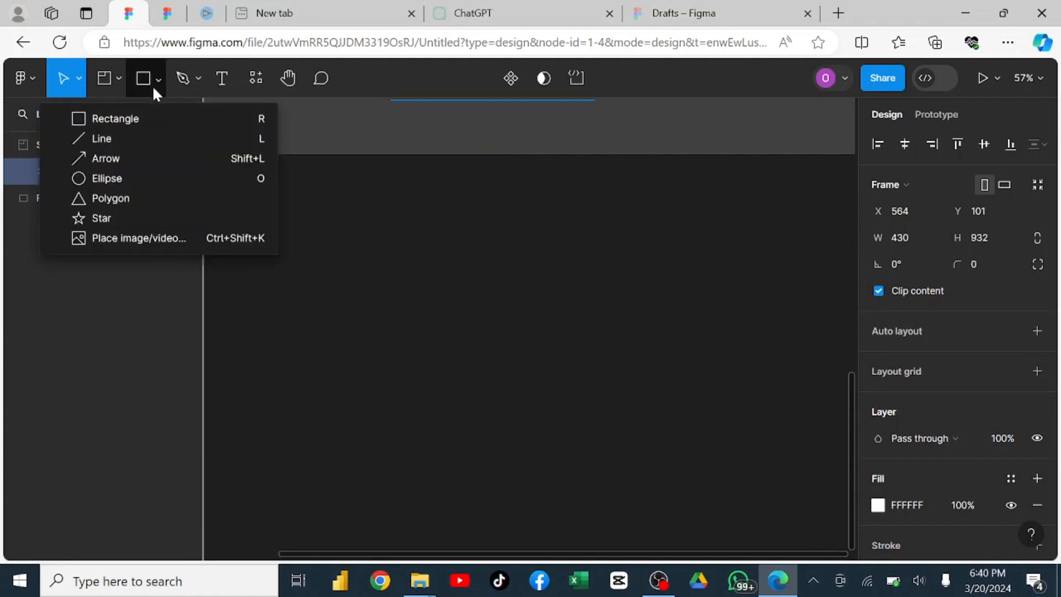
pyautogui.click(149, 117)
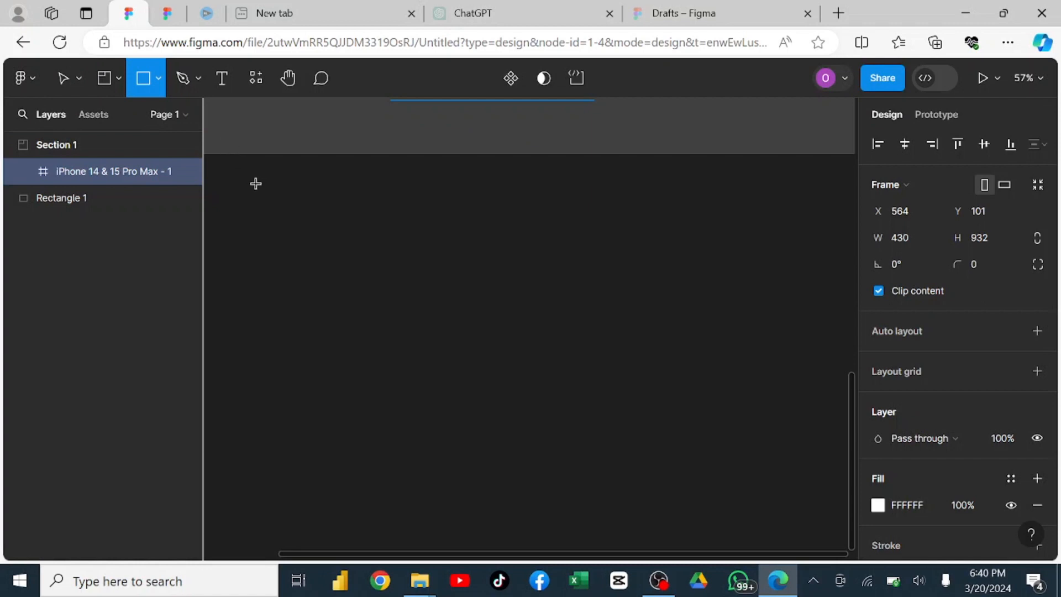
pyautogui.moveTo(255, 183)
pyautogui.mouseDown()
pyautogui.moveTo(337, 266)
pyautogui.moveTo(344, 259)
pyautogui.mouseUp()
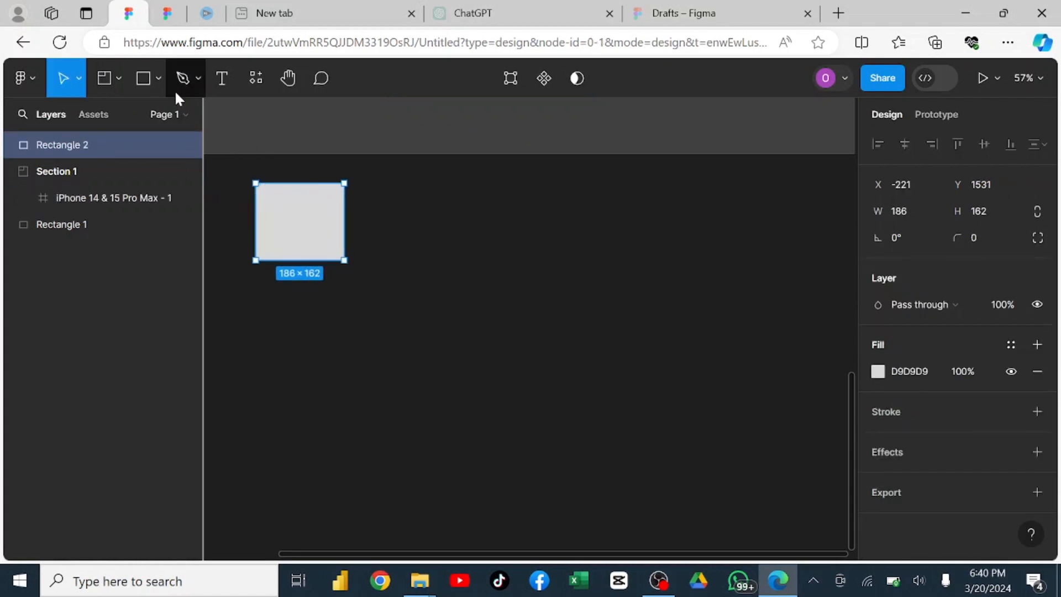
# Draw a nearly horizontal line to the lower right of the new rectangle and deselect it.
pyautogui.click(159, 79)
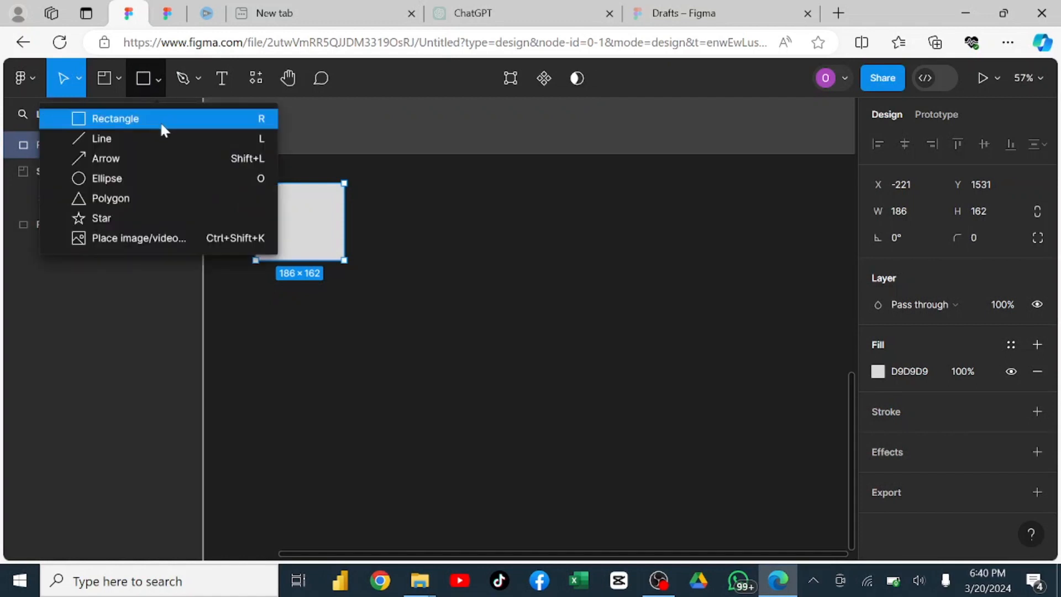
pyautogui.click(165, 137)
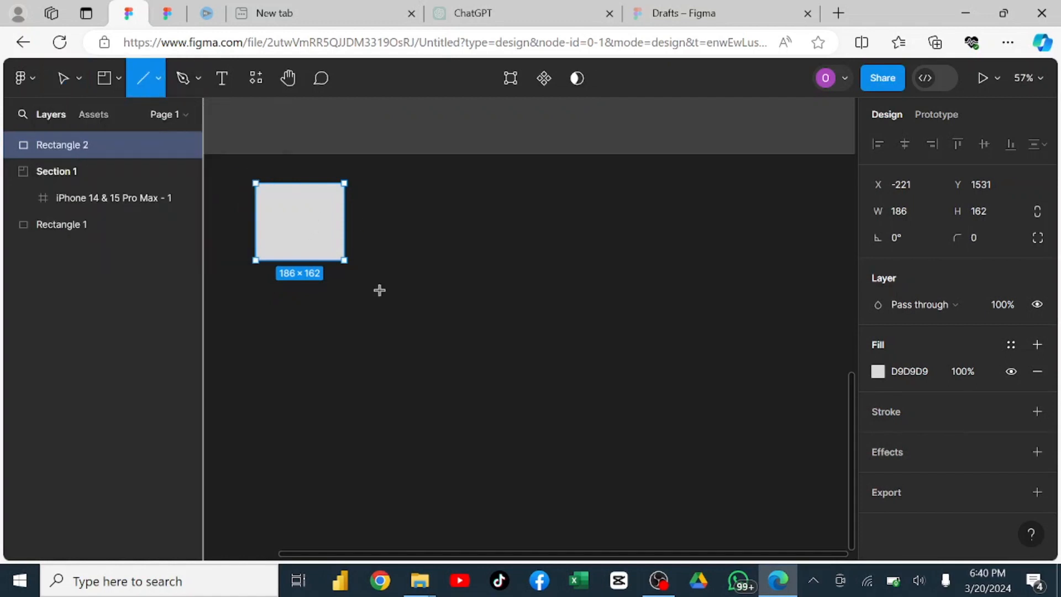
pyautogui.moveTo(369, 296); pyautogui.dragTo(606, 292)
pyautogui.click(665, 213)
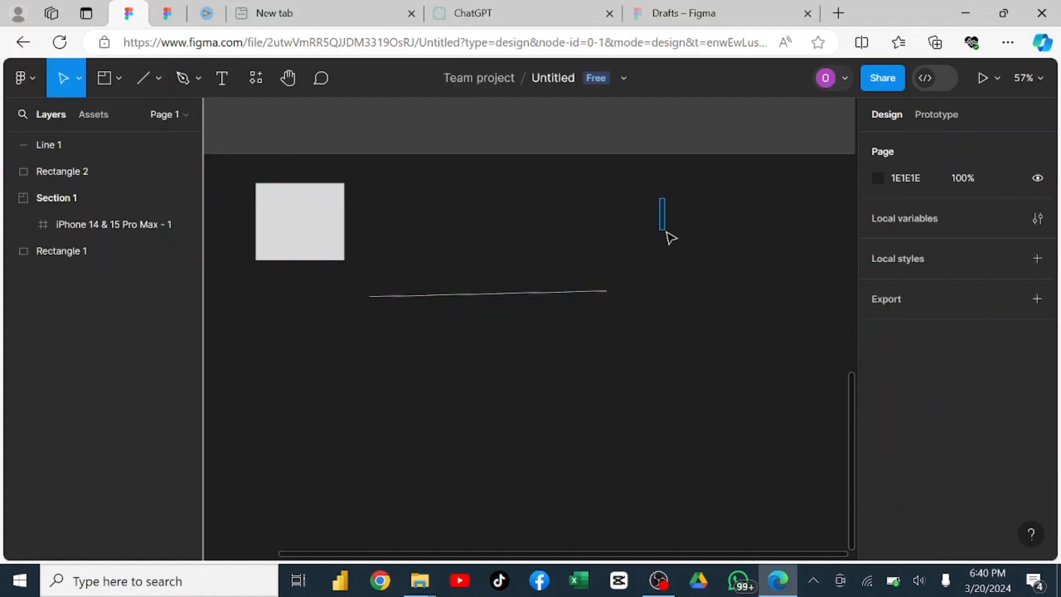
# Draw a nearly circular ellipse about 216 × 218 over the line's right end and deselect it.
pyautogui.click(157, 78)
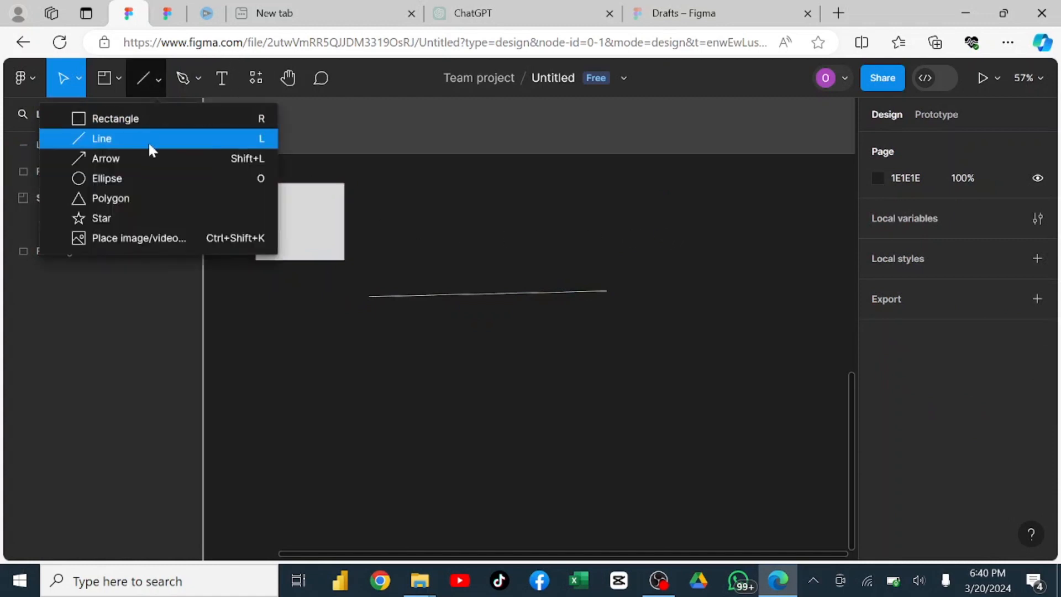
pyautogui.click(153, 178)
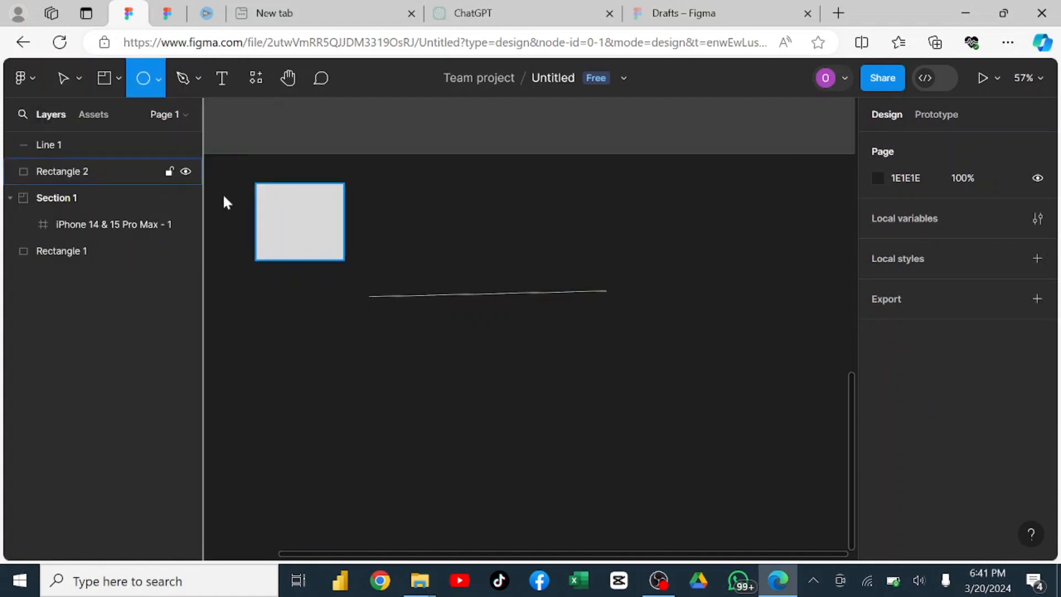
pyautogui.moveTo(567, 194); pyautogui.dragTo(569, 196)
pyautogui.moveTo(669, 298); pyautogui.dragTo(670, 297)
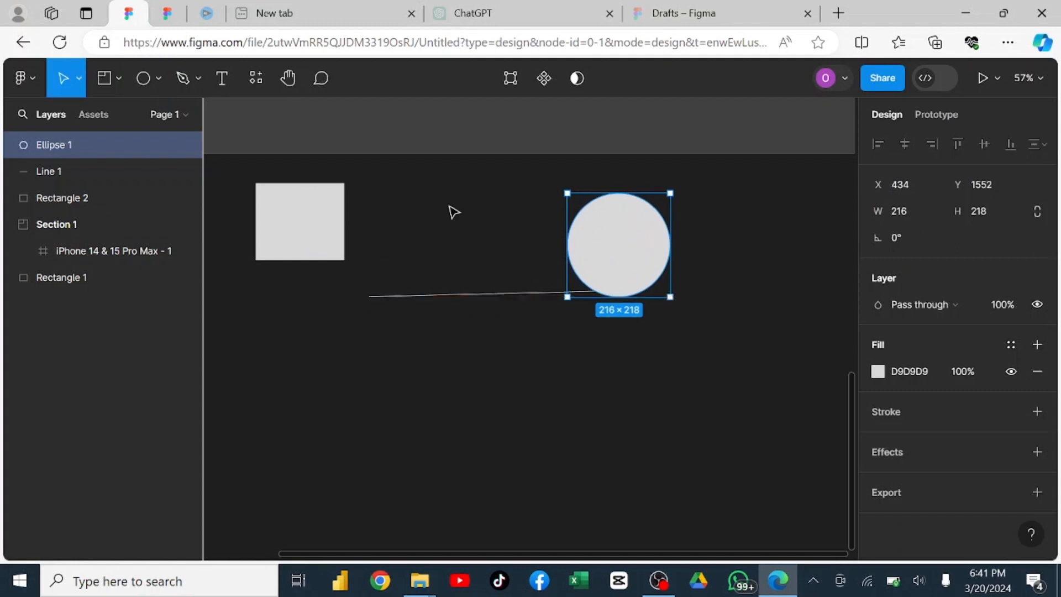
pyautogui.click(152, 78)
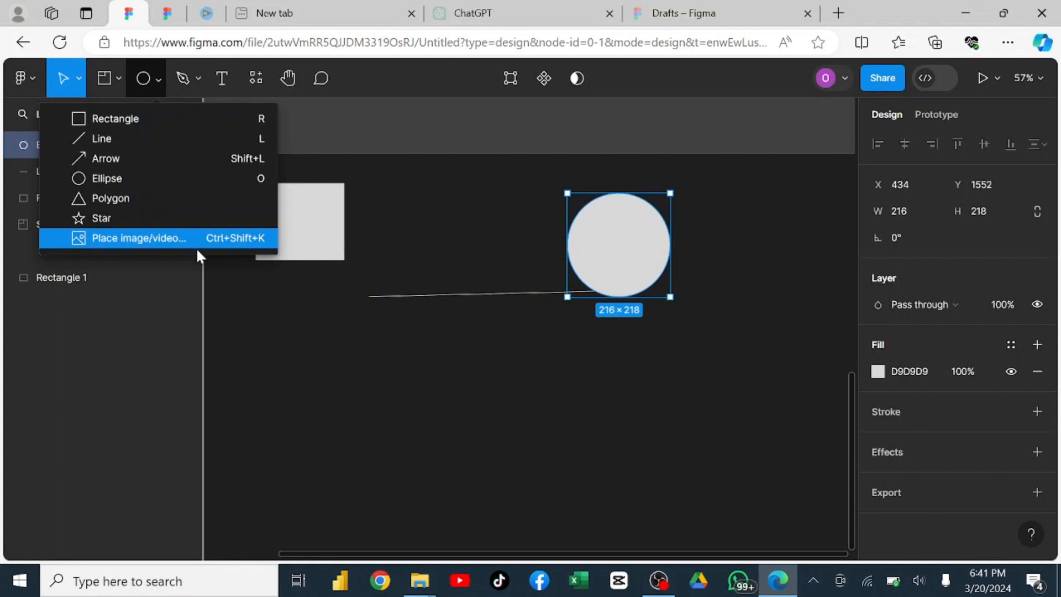
pyautogui.click(473, 217)
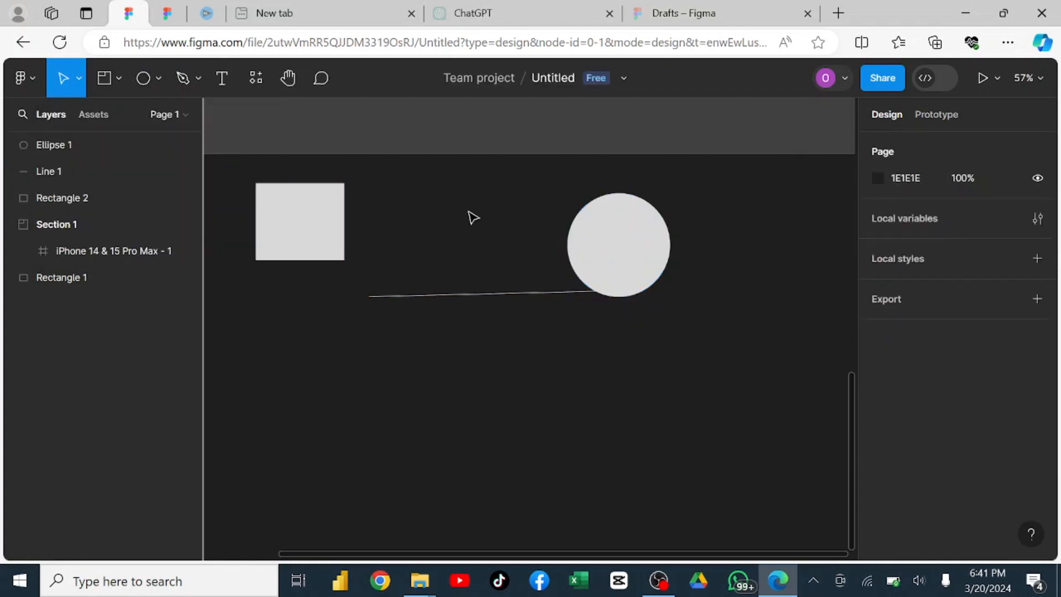
# Draw an open curved path about 238 × 152 with the Pen tool below the rectangle and finish editing it.
pyautogui.click(195, 79)
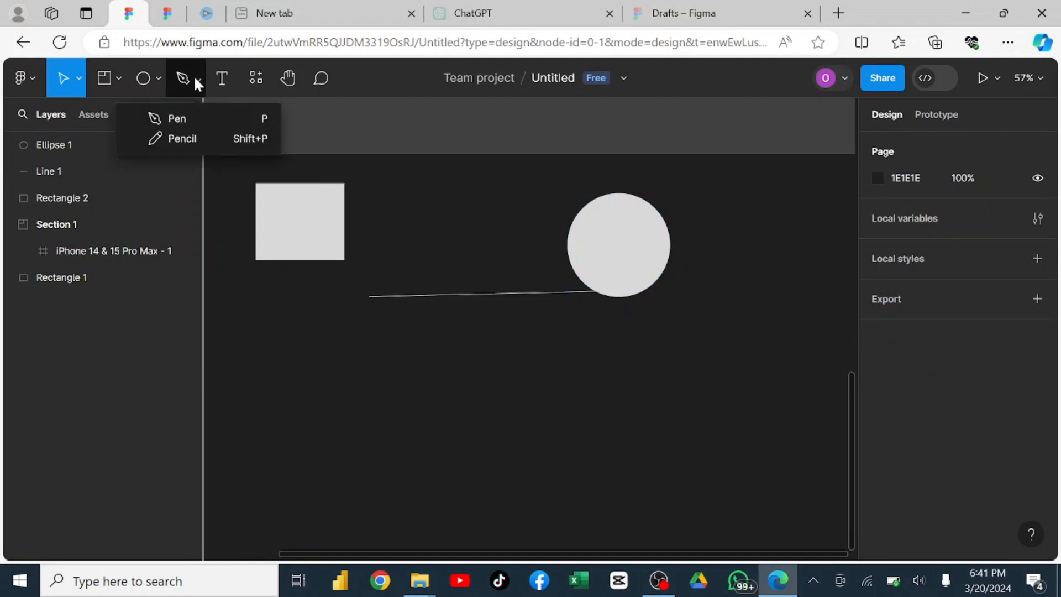
pyautogui.click(203, 124)
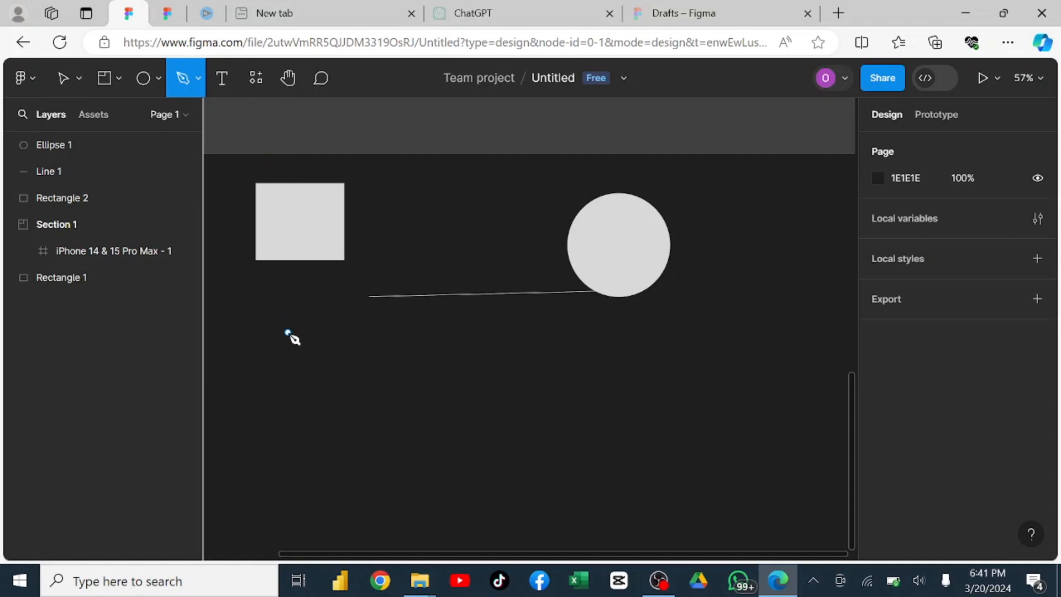
pyautogui.click(288, 332)
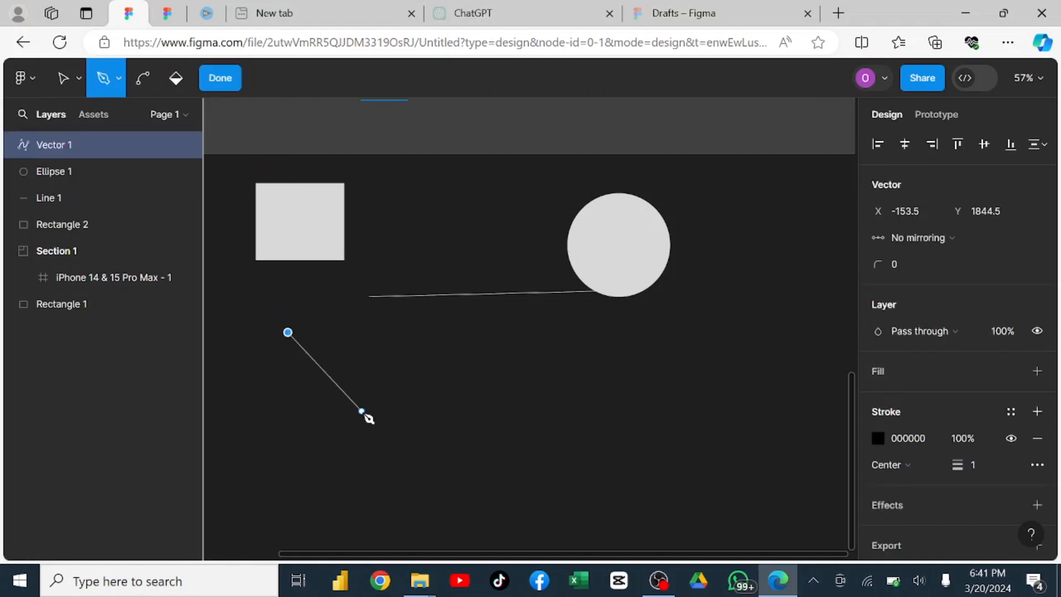
pyautogui.click(401, 360)
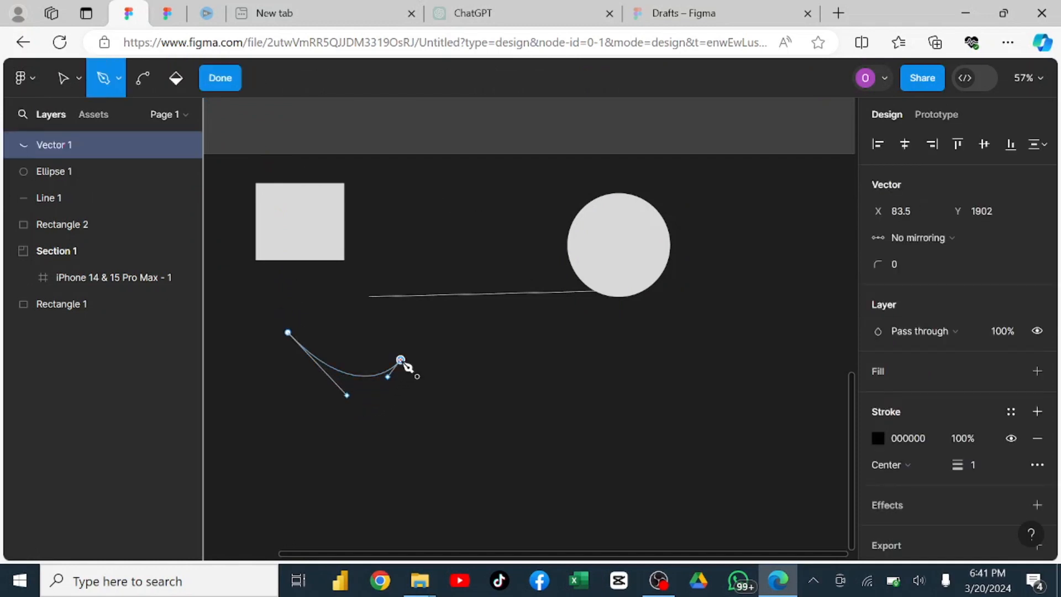
pyautogui.click(407, 434)
pyautogui.press('Escape')
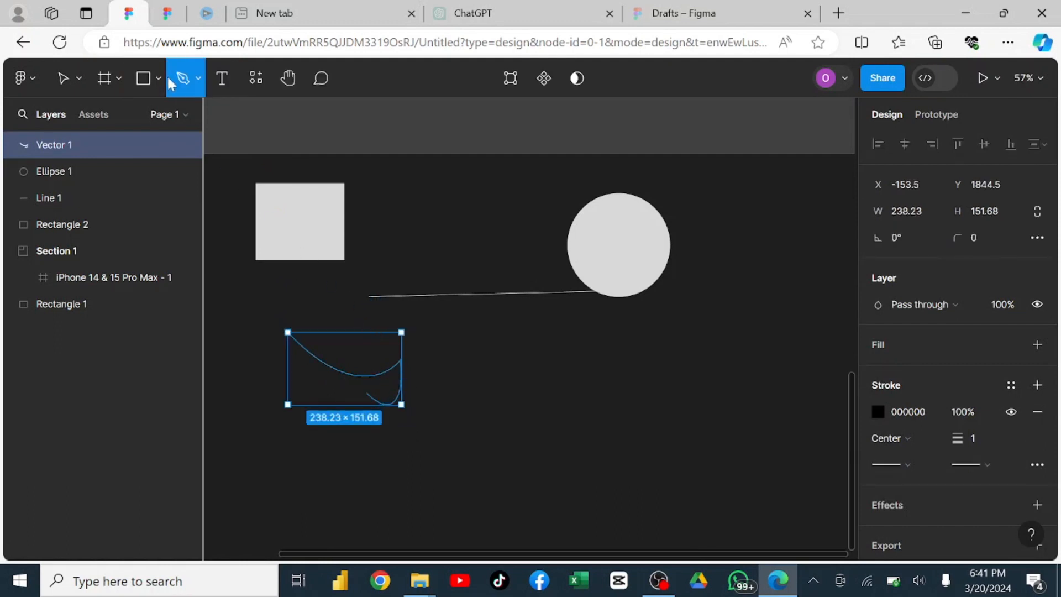
# Sketch a freehand zigzag scribble with the Pencil tool below the line and circle, starting right of the curved path.
pyautogui.click(198, 79)
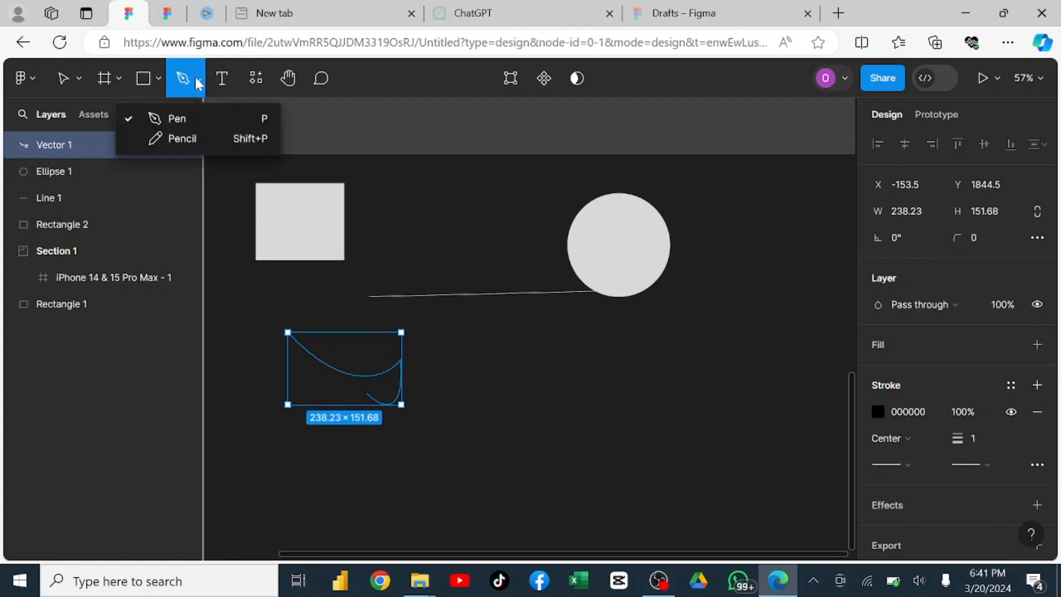
pyautogui.click(182, 138)
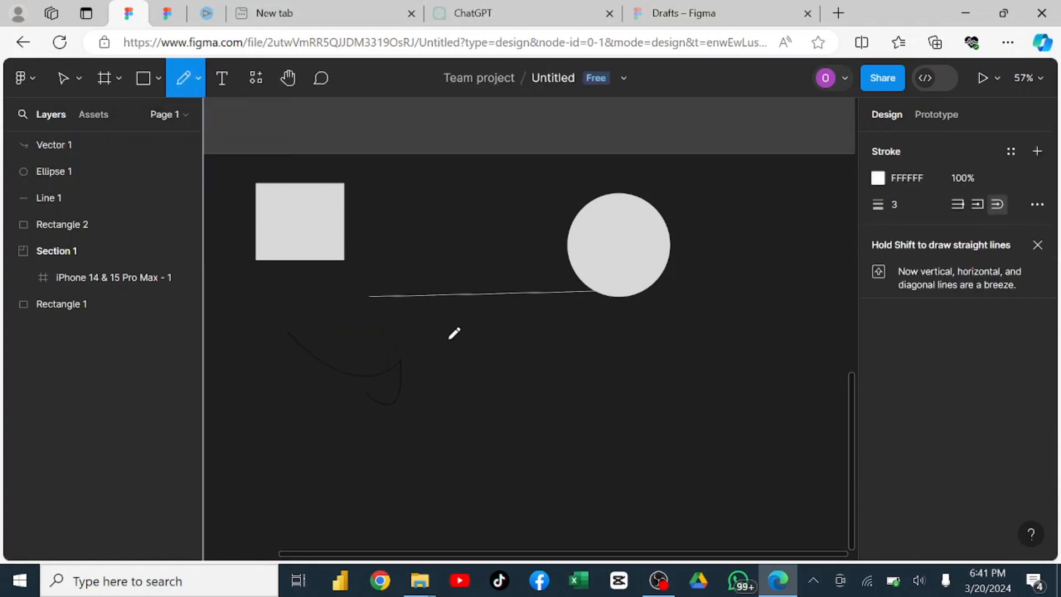
pyautogui.moveTo(448, 340)
pyautogui.mouseDown()
pyautogui.moveTo(474, 313)
pyautogui.moveTo(491, 377)
pyautogui.moveTo(503, 352)
pyautogui.moveTo(505, 367)
pyautogui.moveTo(526, 370)
pyautogui.moveTo(531, 383)
pyautogui.moveTo(542, 368)
pyautogui.moveTo(542, 388)
pyautogui.moveTo(552, 375)
pyautogui.moveTo(552, 395)
pyautogui.moveTo(562, 371)
pyautogui.moveTo(564, 395)
pyautogui.moveTo(591, 324)
pyautogui.moveTo(596, 352)
pyautogui.moveTo(636, 320)
pyautogui.moveTo(633, 364)
pyautogui.moveTo(660, 304)
pyautogui.moveTo(645, 346)
pyautogui.moveTo(663, 302)
pyautogui.moveTo(668, 297)
pyautogui.moveTo(661, 331)
pyautogui.moveTo(690, 281)
pyautogui.mouseUp()
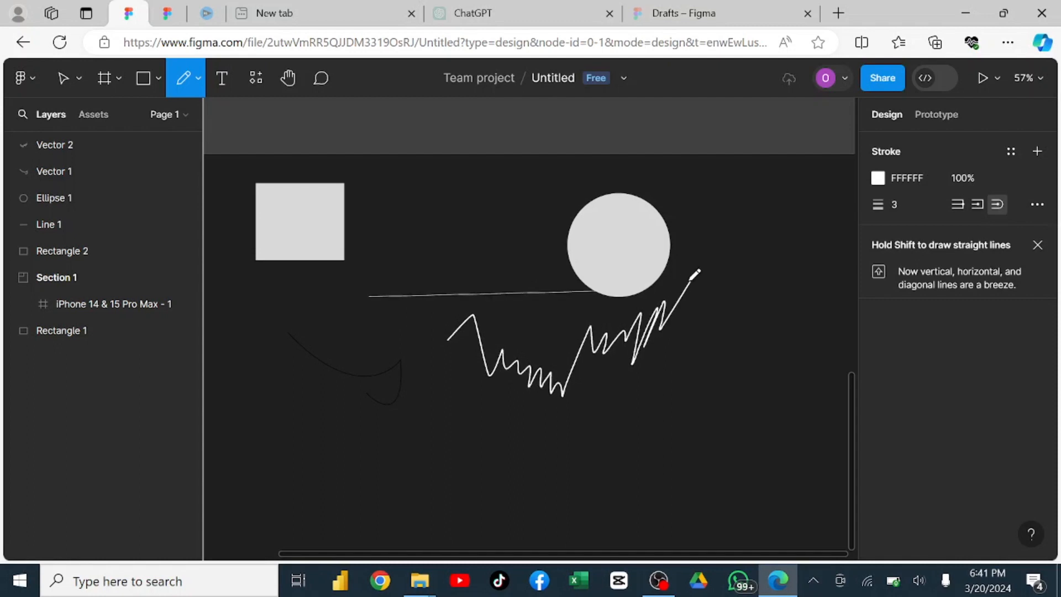
# Add the text "figma" on the empty canvas below and left of the curved path.
pyautogui.click(223, 78)
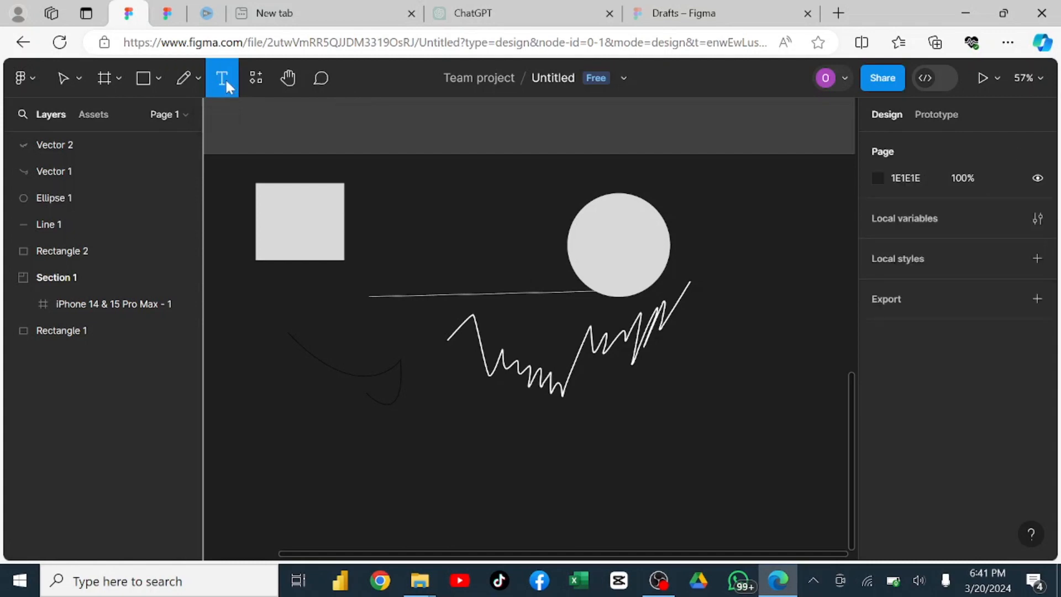
pyautogui.click(252, 415)
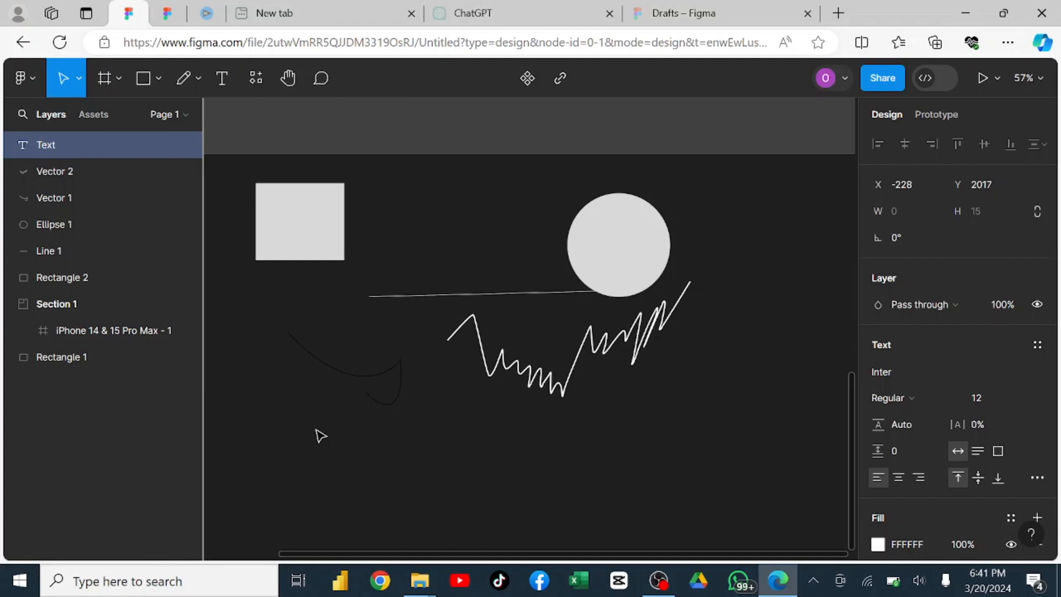
pyautogui.write('f')
pyautogui.doubleClick(254, 417)
pyautogui.scroll(5, 246, 428)
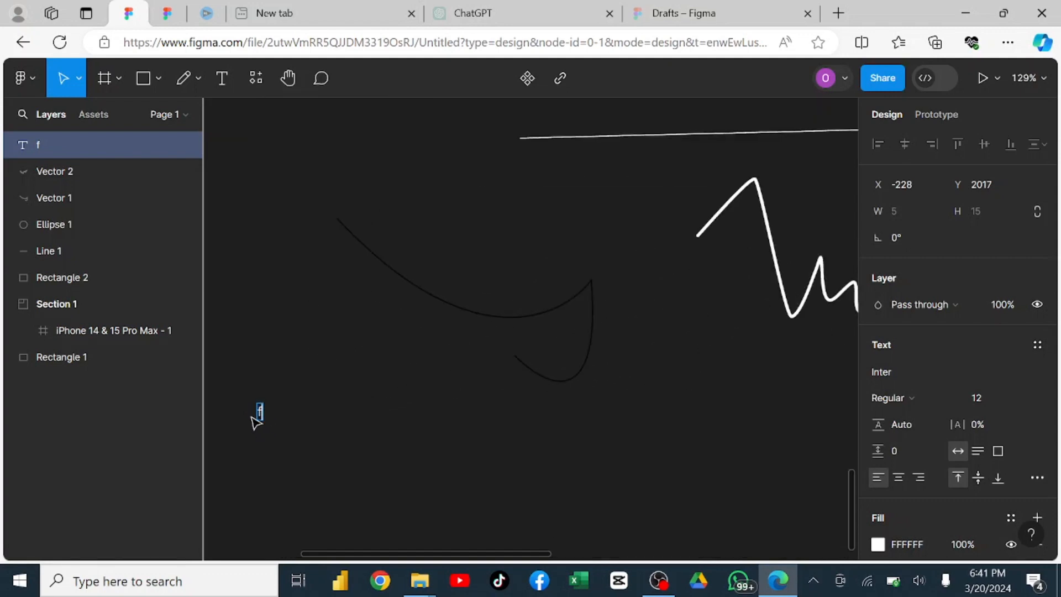
pyautogui.scroll(3, 255, 423)
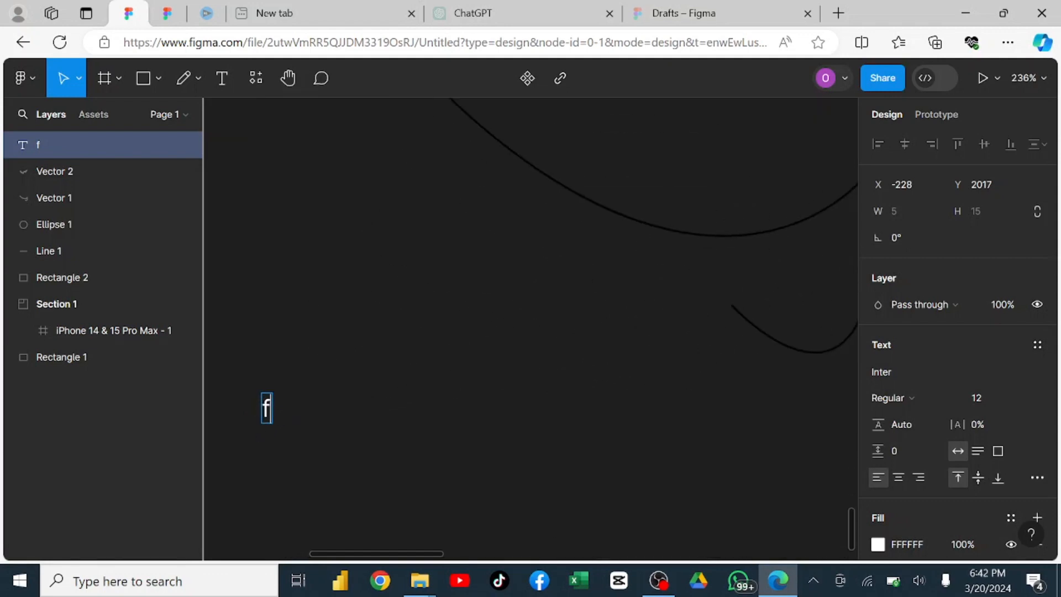
pyautogui.write('igma')
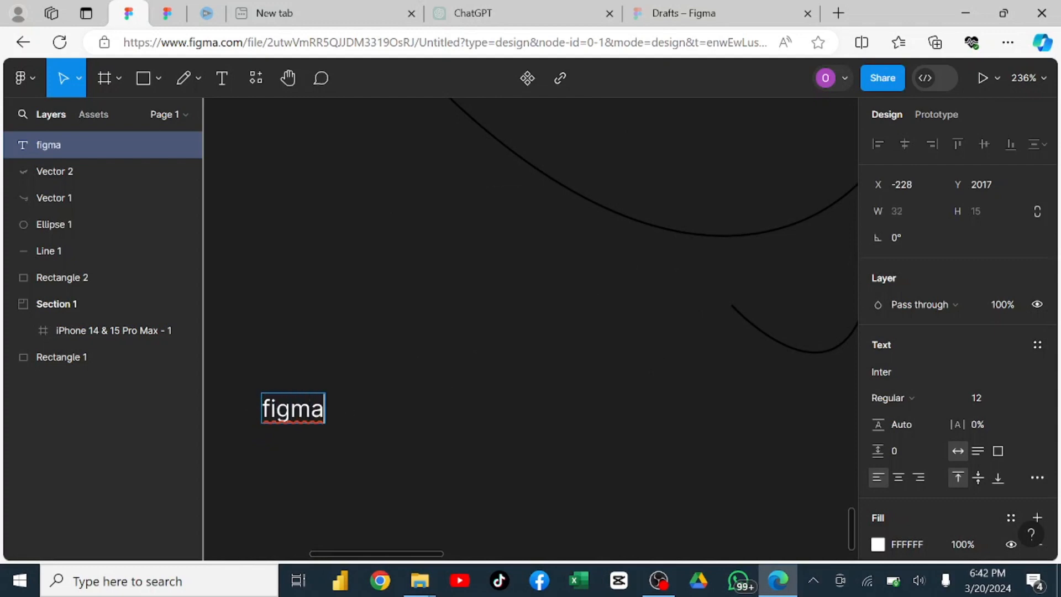
# Select the whole word "figma" and look through its available fonts and weights, keeping Inter Regular.
pyautogui.moveTo(324, 409); pyautogui.dragTo(245, 415)
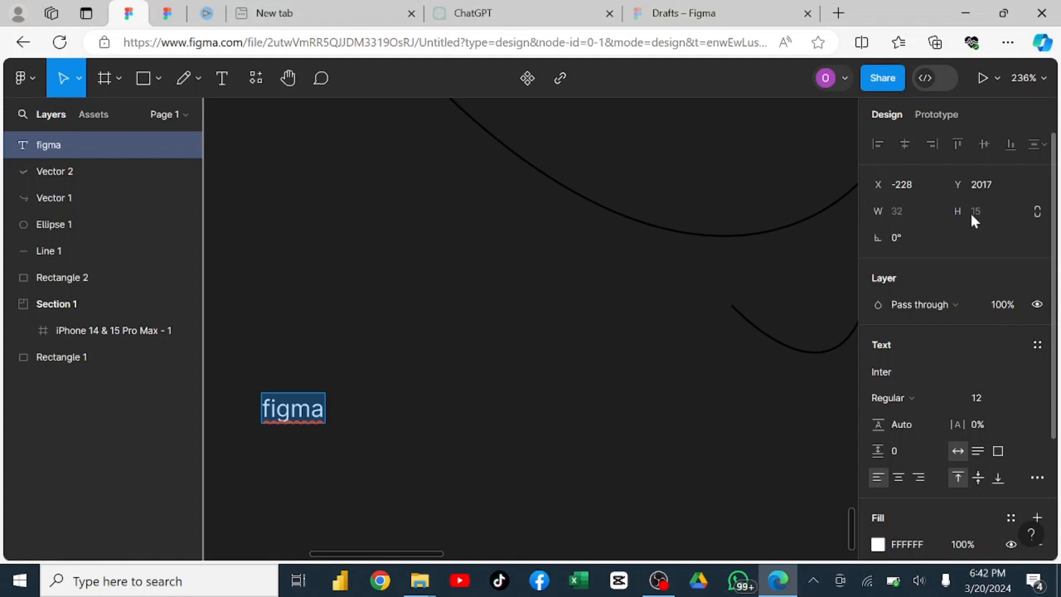
pyautogui.scroll(-3, 954, 306)
pyautogui.scroll(1, 944, 327)
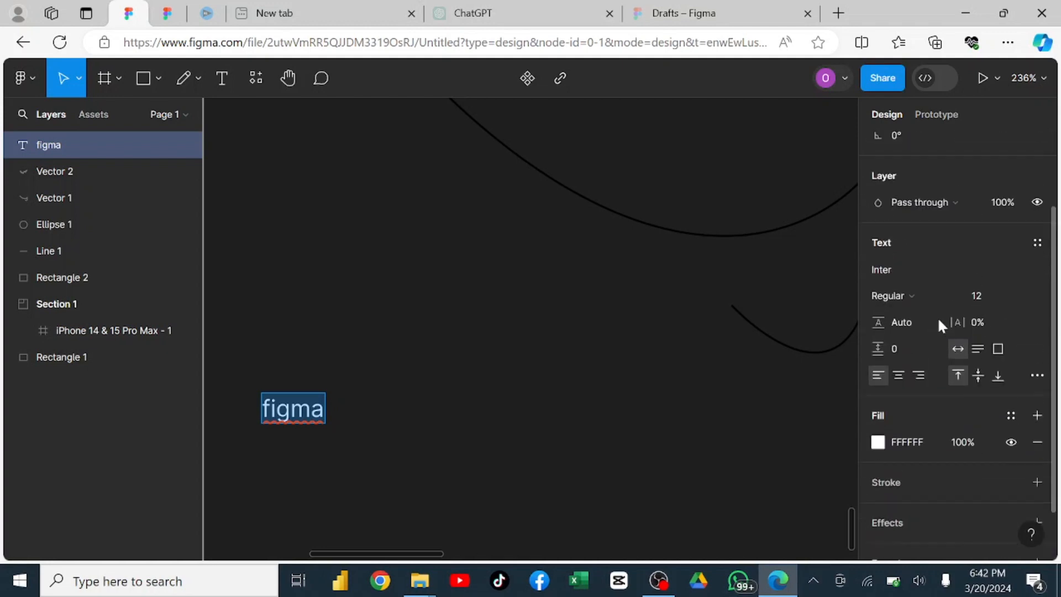
pyautogui.click(916, 270)
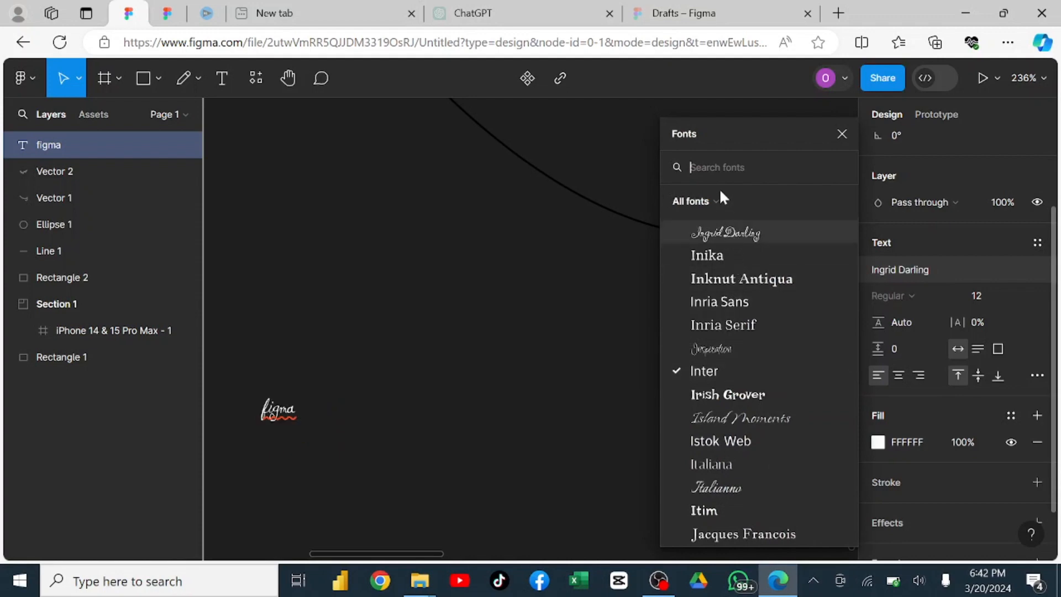
pyautogui.click(745, 279)
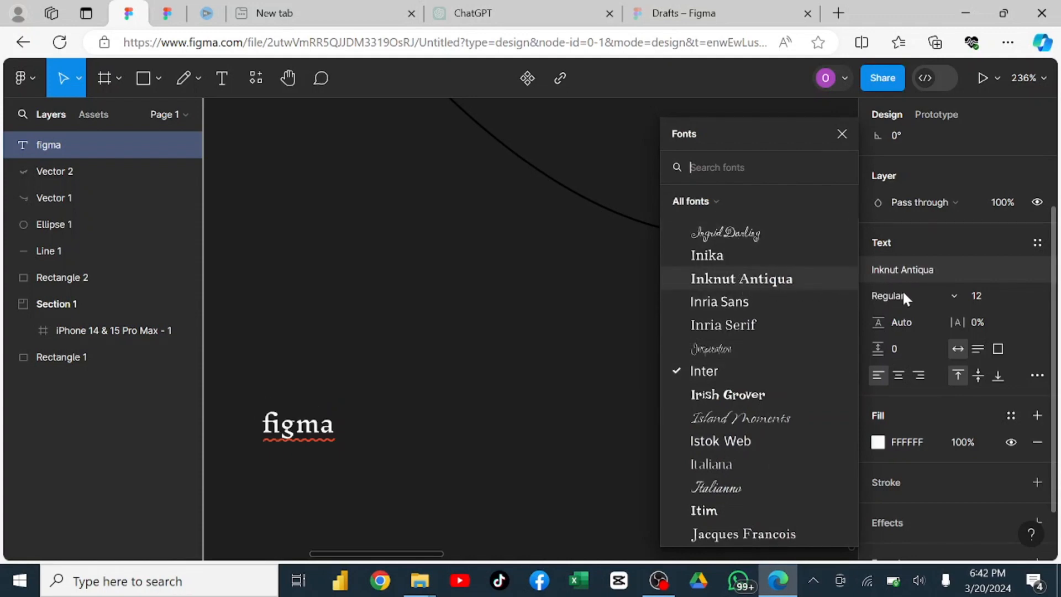
pyautogui.click(913, 269)
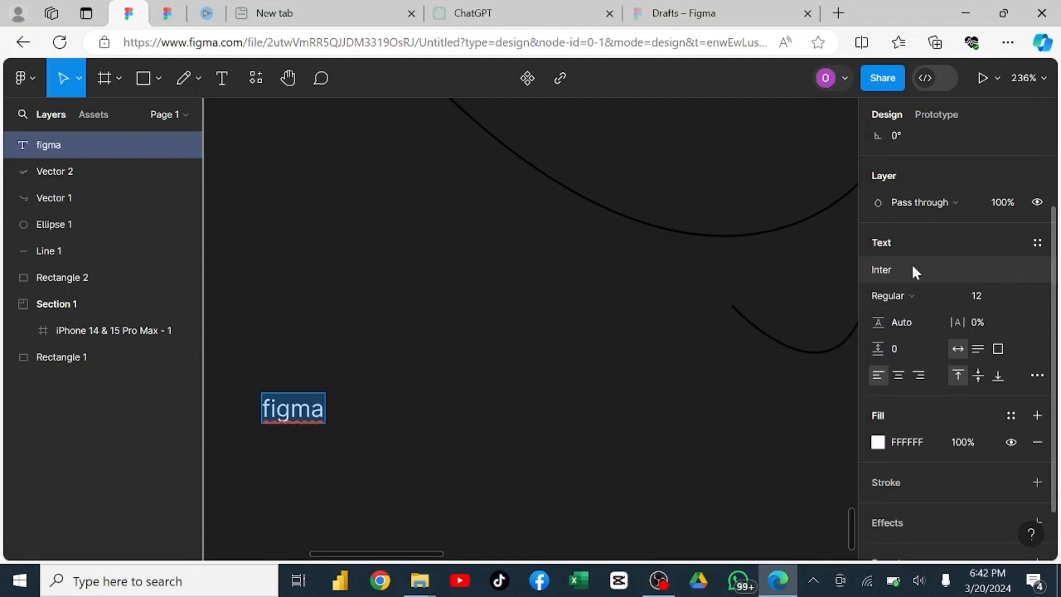
pyautogui.click(917, 297)
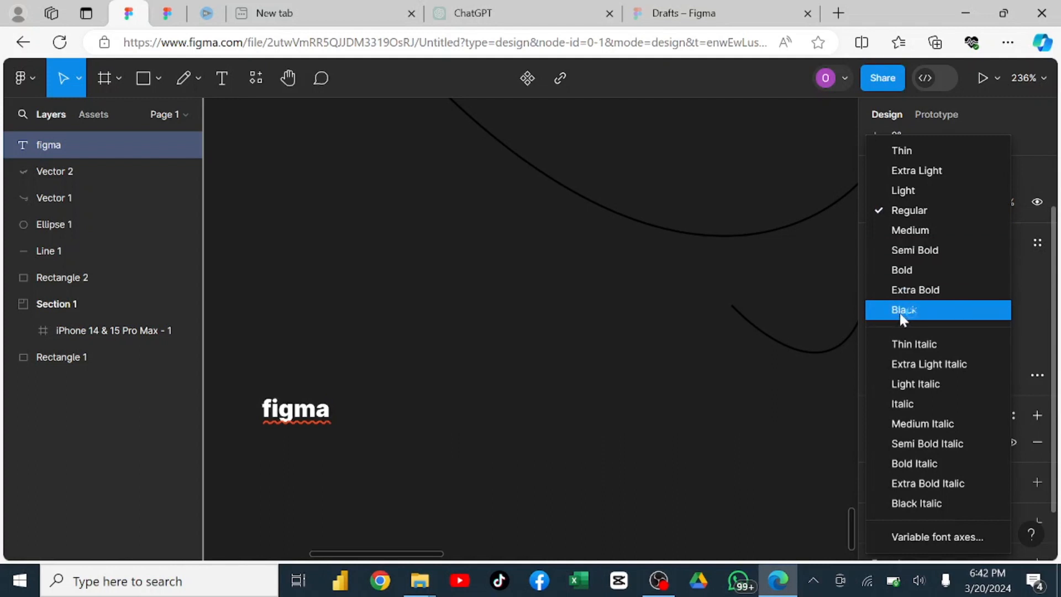
pyautogui.click(911, 214)
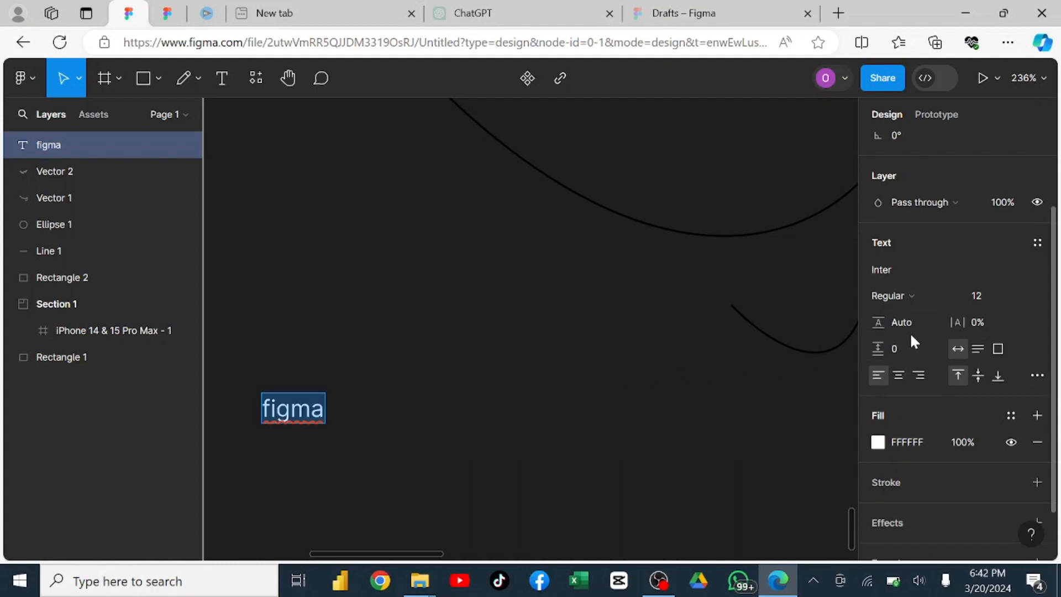
# Set the font size of the "figma" text to 40.
pyautogui.scroll(-1, 911, 332)
pyautogui.click(986, 232)
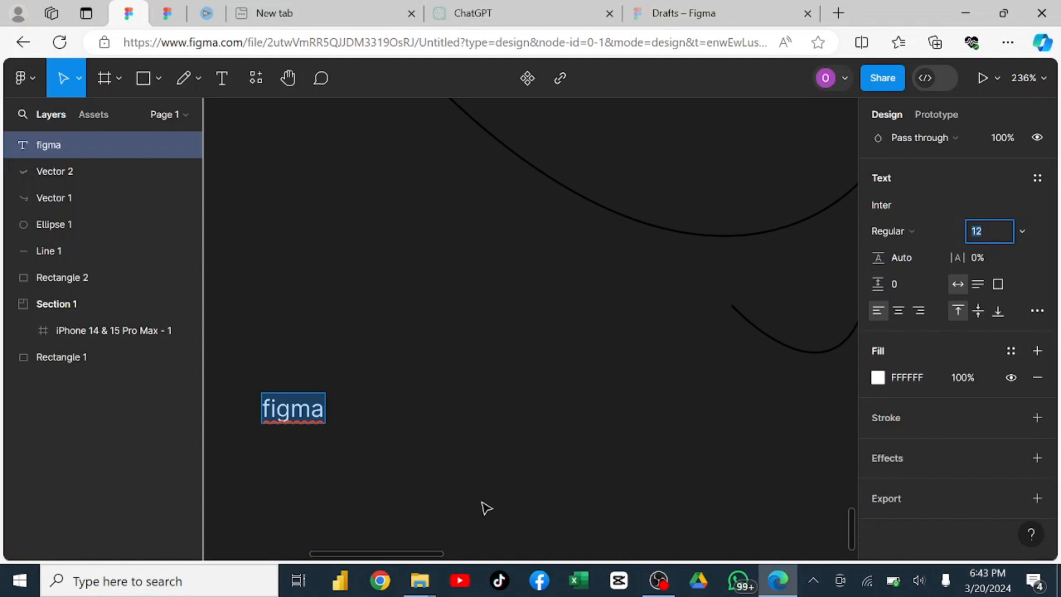
pyautogui.moveTo(416, 555); pyautogui.dragTo(381, 559)
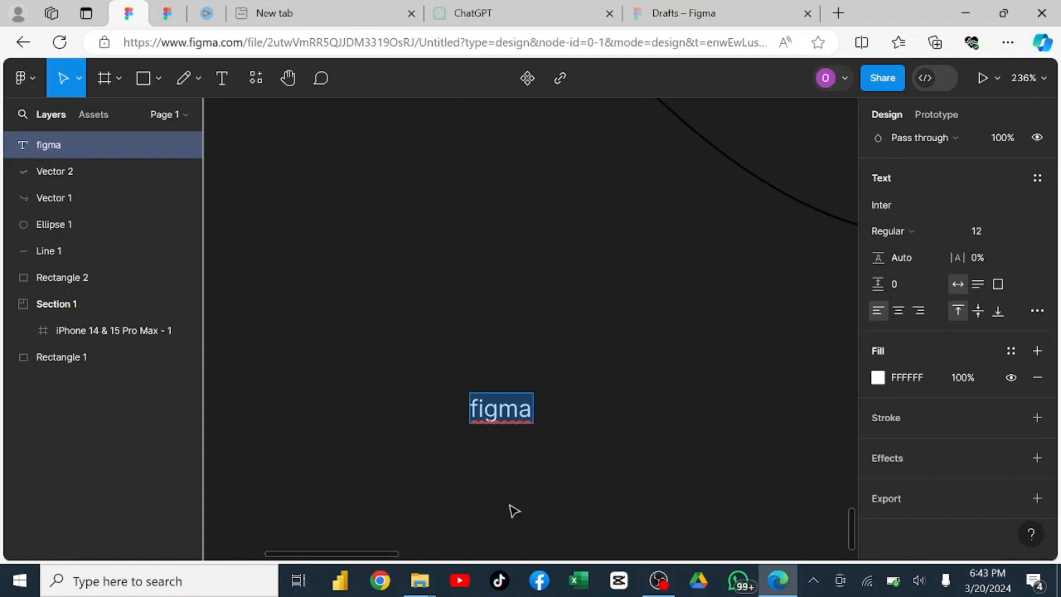
pyautogui.click(986, 233)
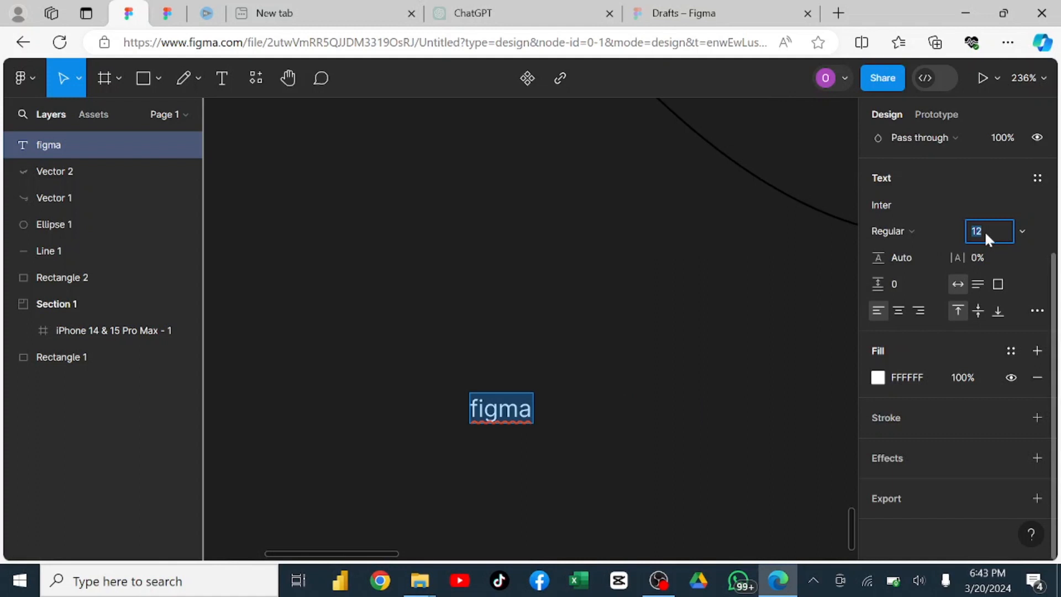
pyautogui.write('40')
pyautogui.press('Return')
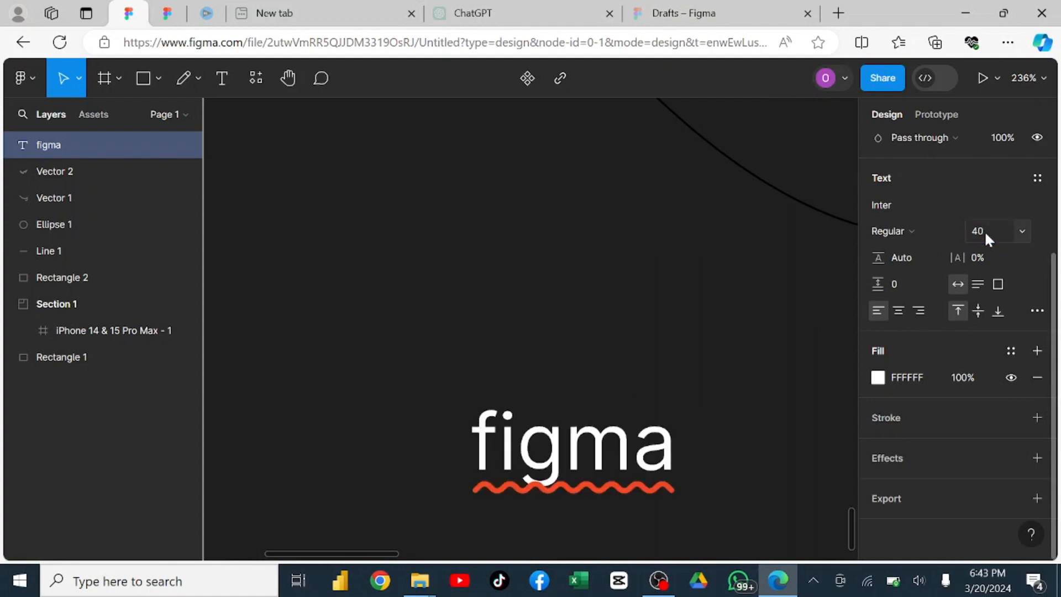
pyautogui.press('Return')
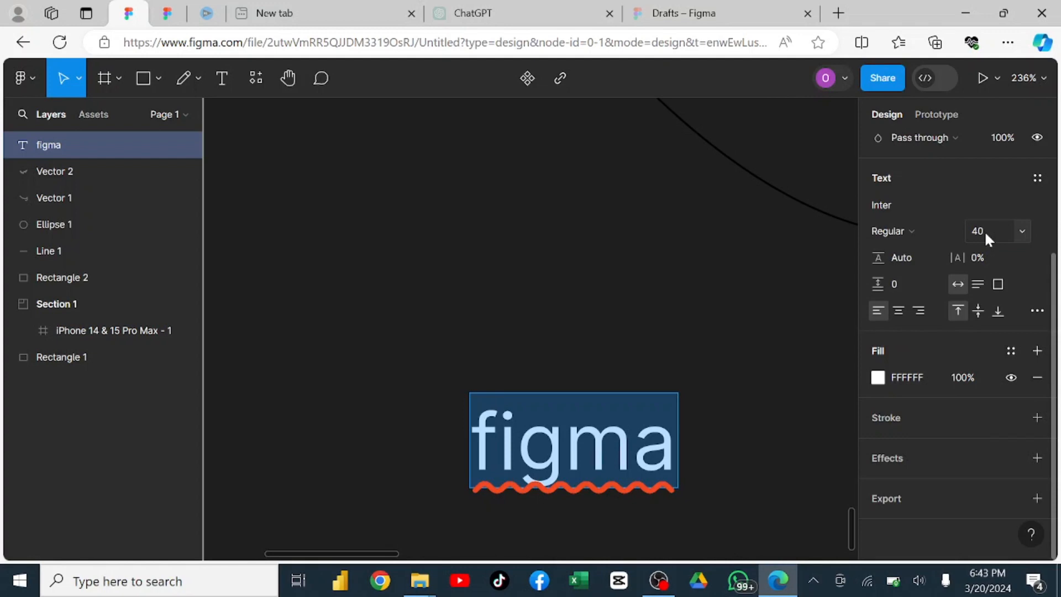
# Set the font size of the "figma" text to 35.
pyautogui.click(984, 231)
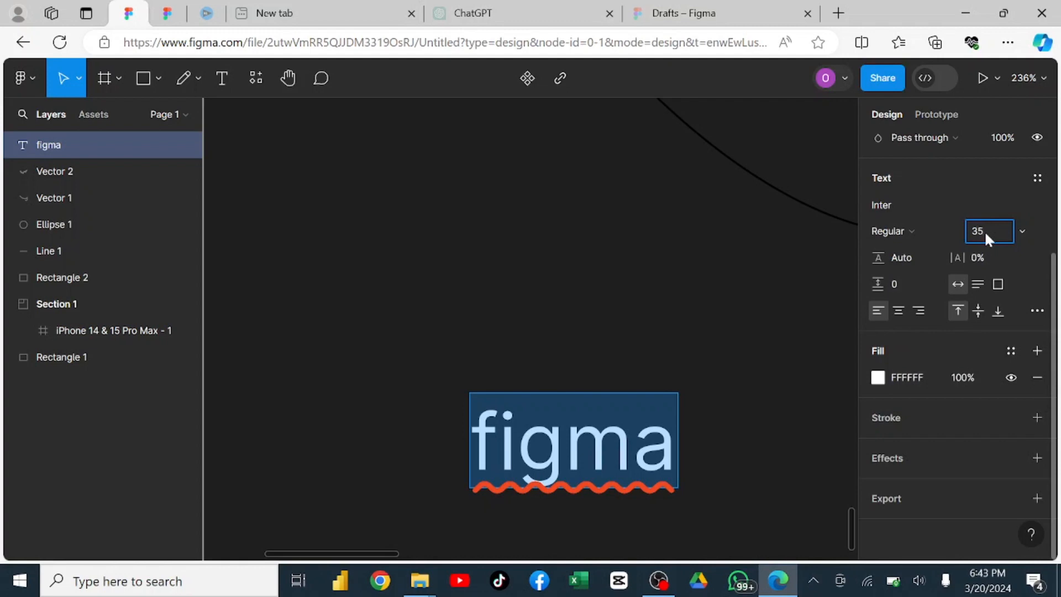
pyautogui.press('Return')
pyautogui.press('Return')
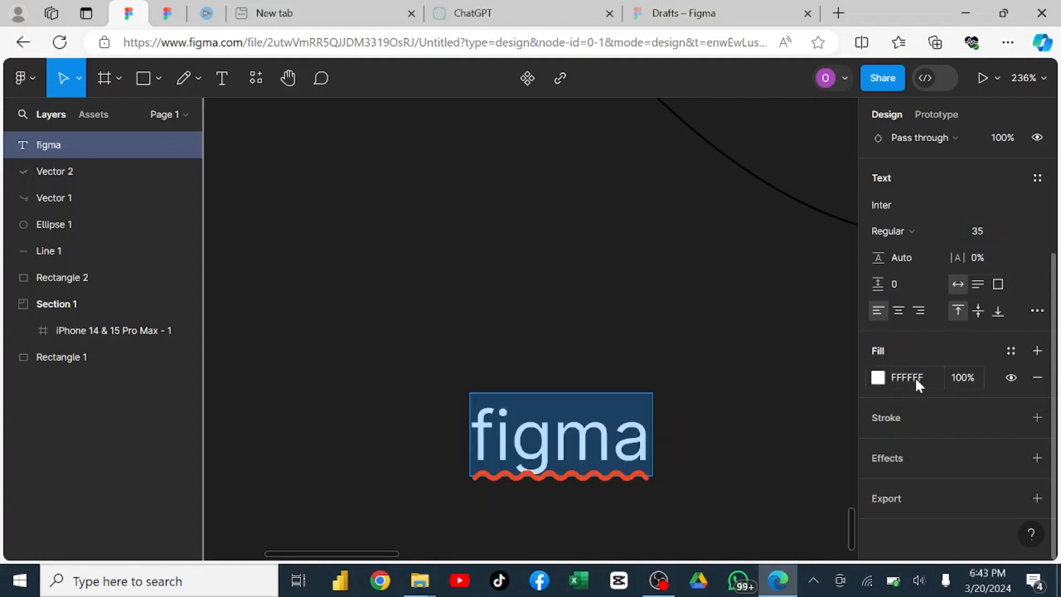
# Draw a fixed-size text box just below and left of the existing word and enter "figma" in it.
pyautogui.scroll(-4, 635, 332)
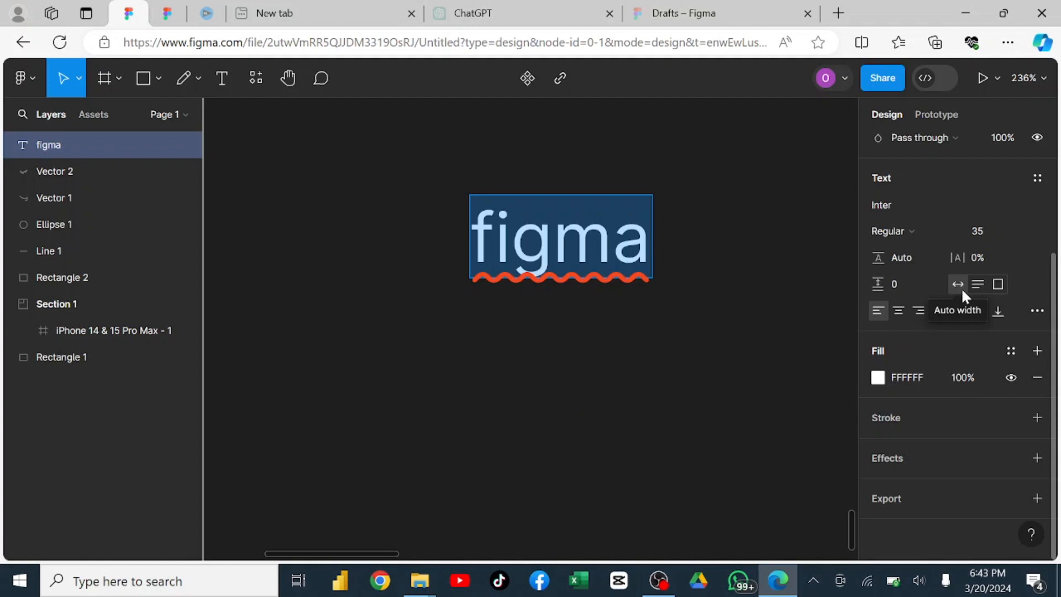
pyautogui.click(222, 78)
pyautogui.moveTo(278, 262); pyautogui.dragTo(439, 389)
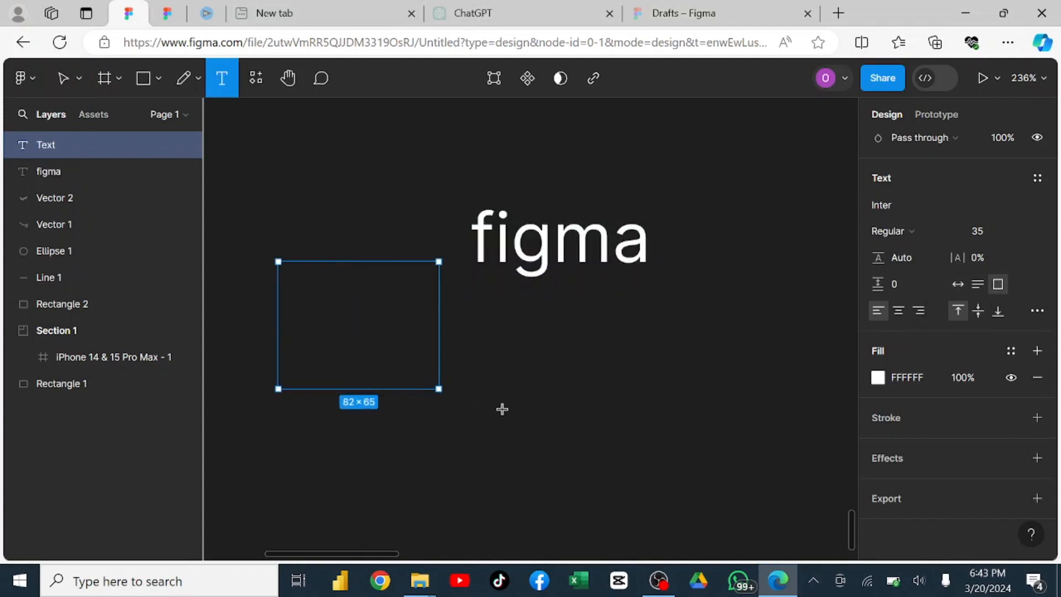
pyautogui.moveTo(501, 409); pyautogui.dragTo(526, 393)
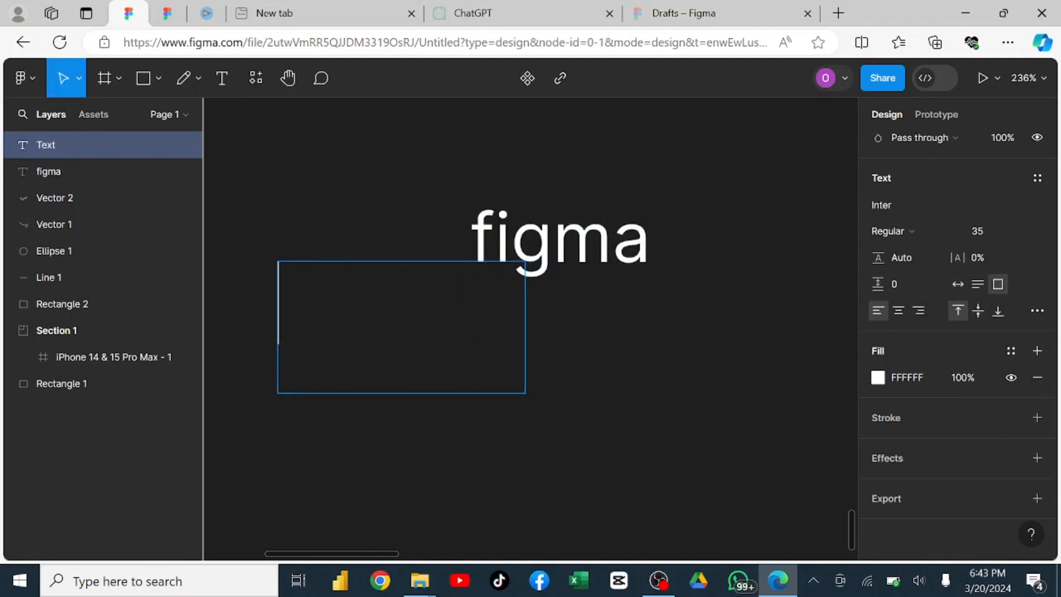
pyautogui.write('f')
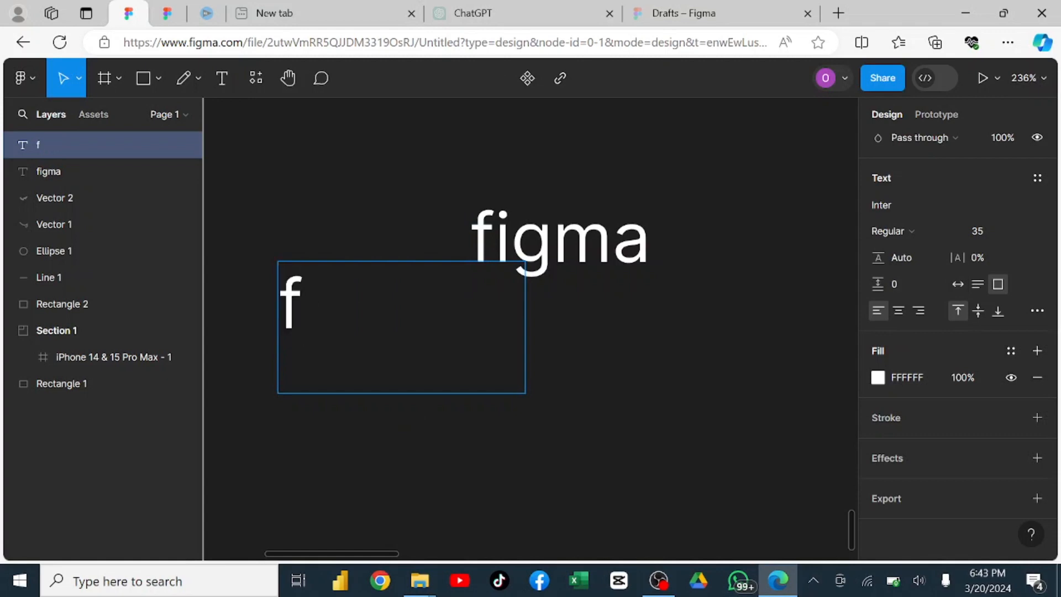
pyautogui.write('igma')
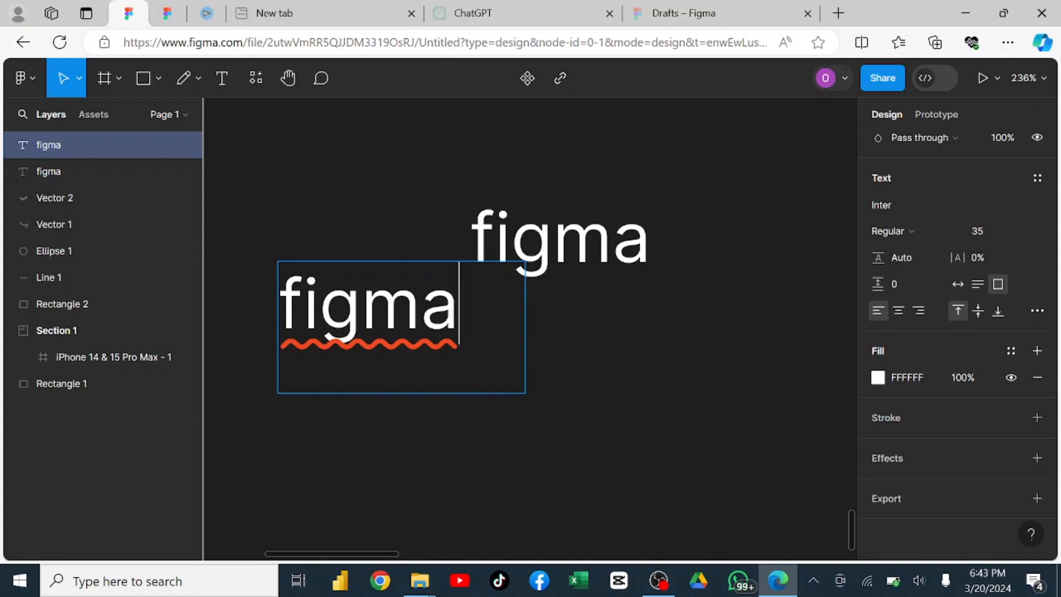
# Select all text in the lower "figma" text box and set the box to Auto width.
pyautogui.hotkey('ctrl', 'a')
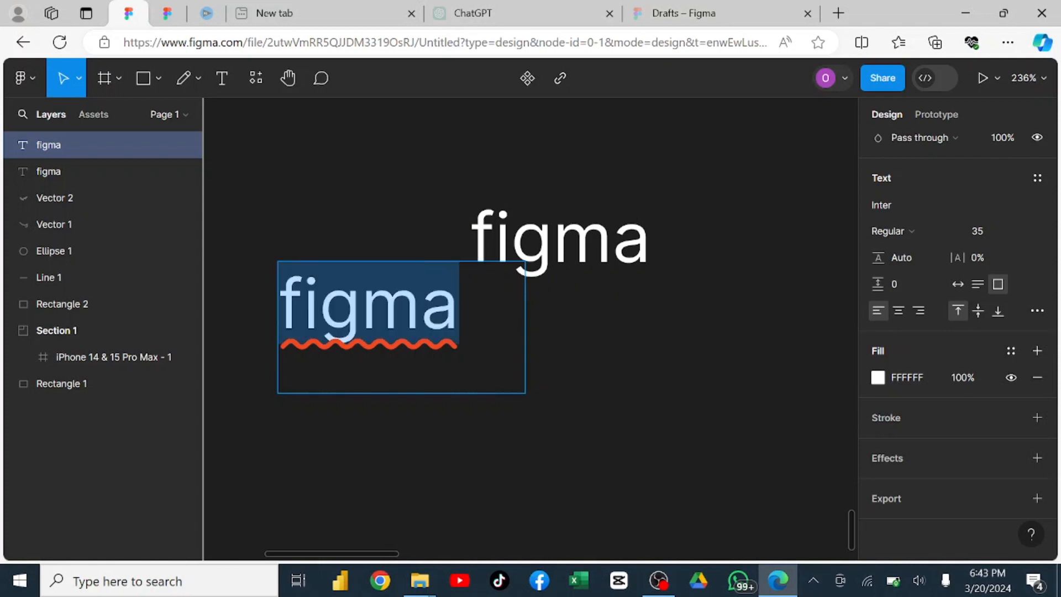
pyautogui.click(957, 283)
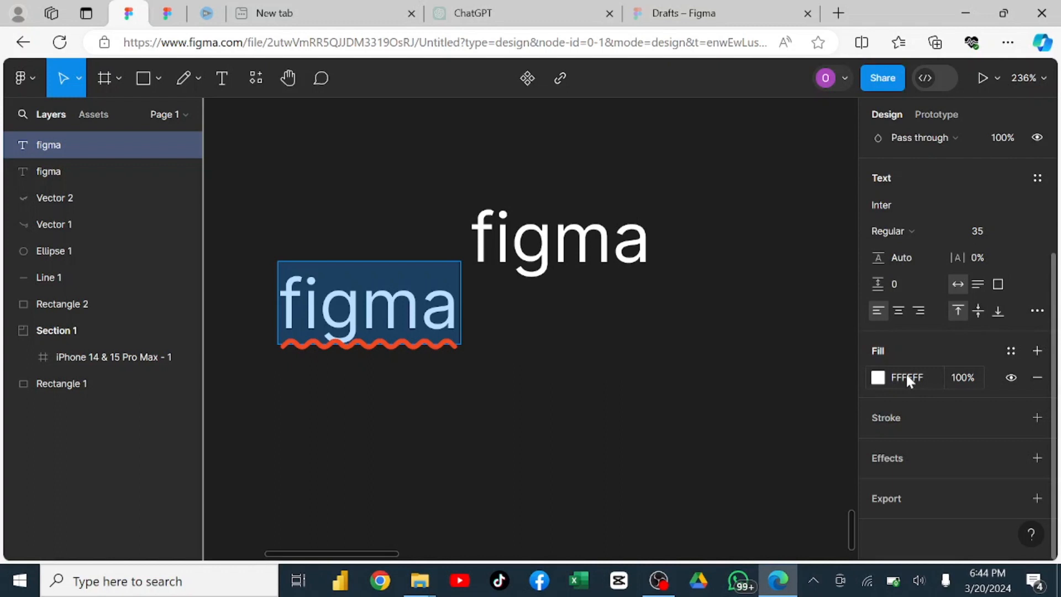
# Try several fill shades on the lower "figma" text, ending on dark red 762F2F.
pyautogui.click(878, 379)
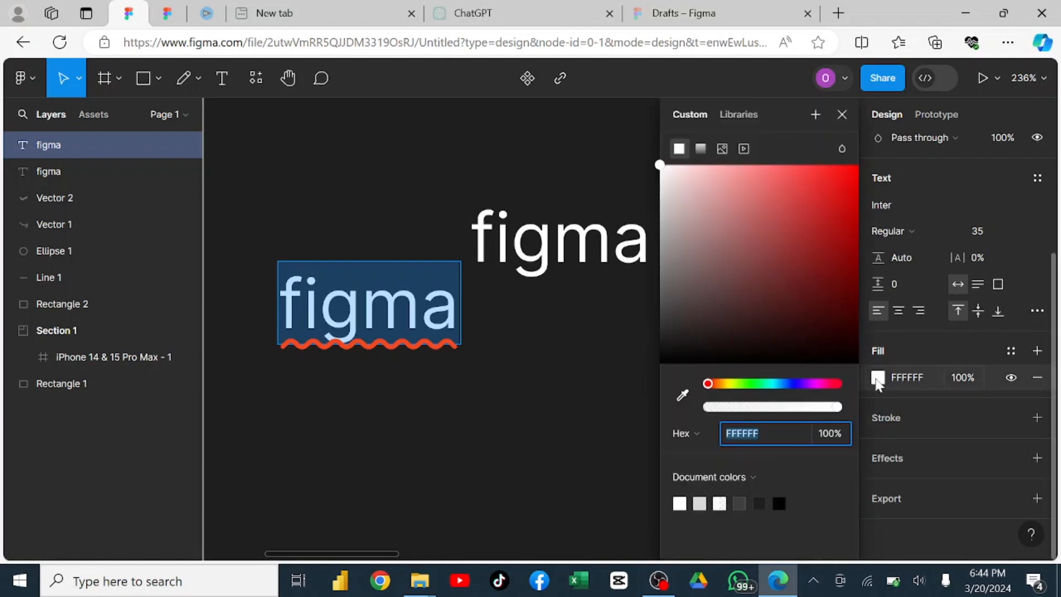
pyautogui.click(704, 328)
pyautogui.moveTo(681, 346); pyautogui.dragTo(805, 172)
pyautogui.moveTo(762, 235); pyautogui.dragTo(698, 258)
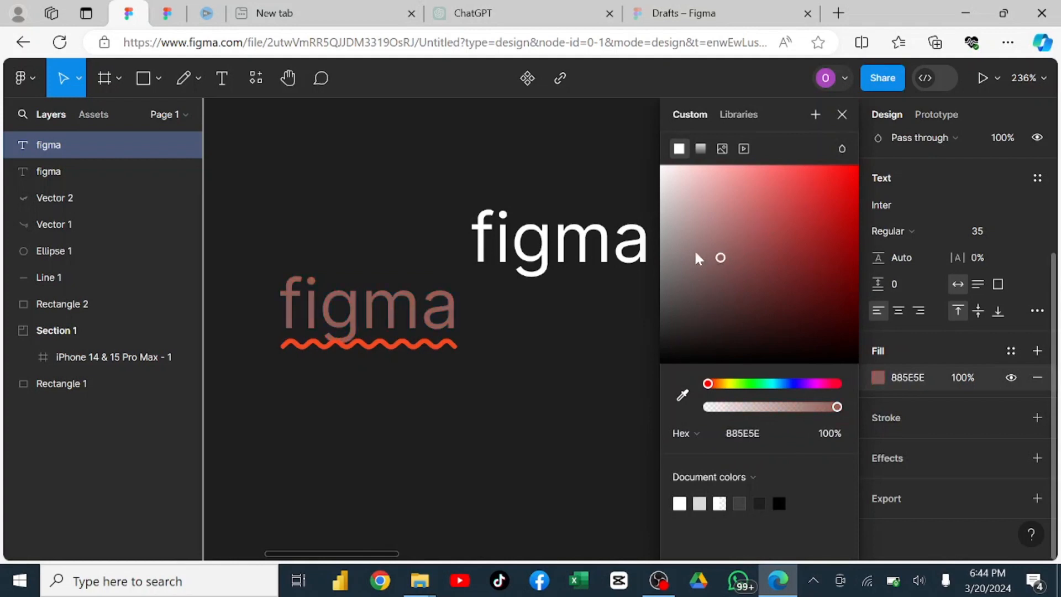
pyautogui.click(670, 176)
pyautogui.moveTo(669, 218); pyautogui.dragTo(801, 216)
pyautogui.click(780, 274)
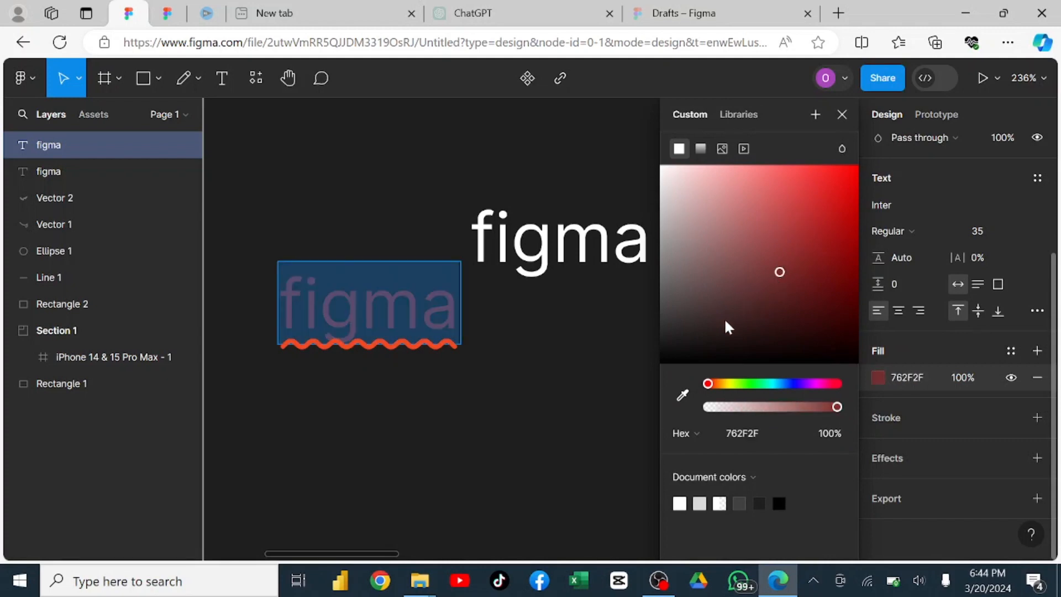
# Sample the upper "figma" word's white with the eyedropper as the lower word's fill and close the colour picker.
pyautogui.click(684, 396)
pyautogui.click(683, 396)
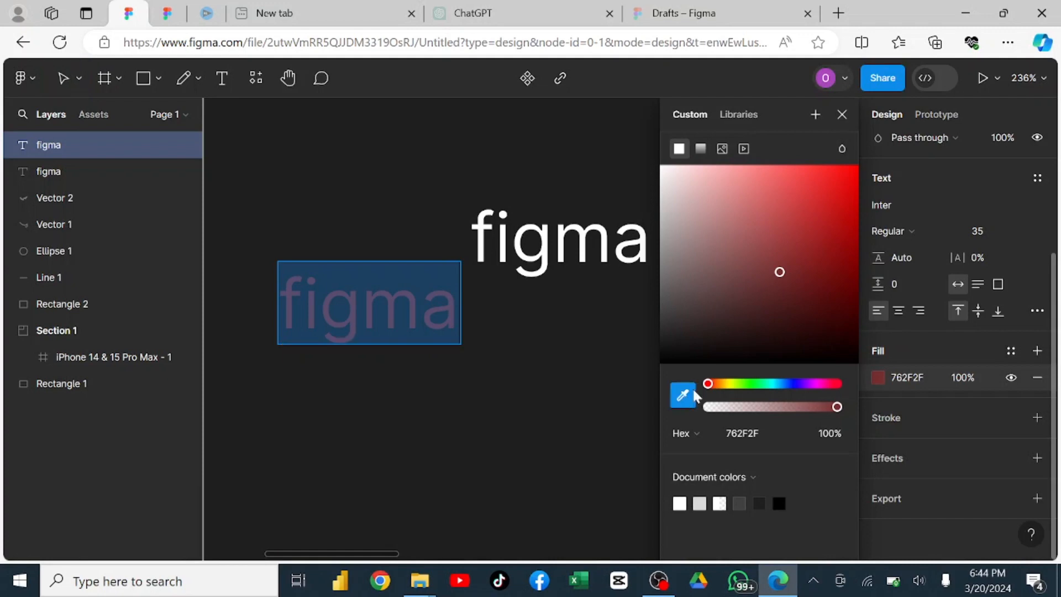
pyautogui.click(518, 247)
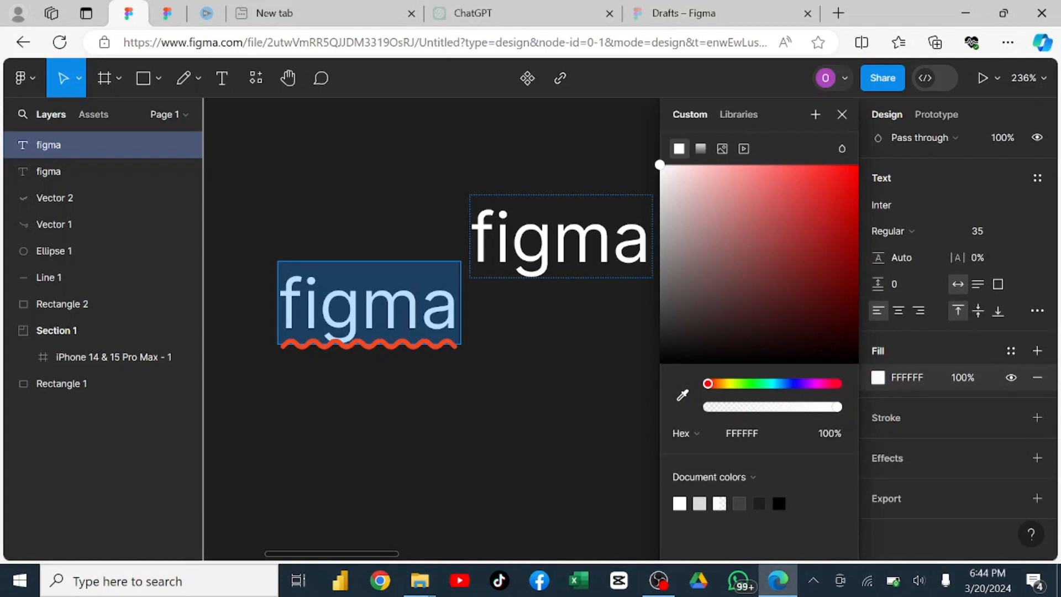
pyautogui.click(841, 115)
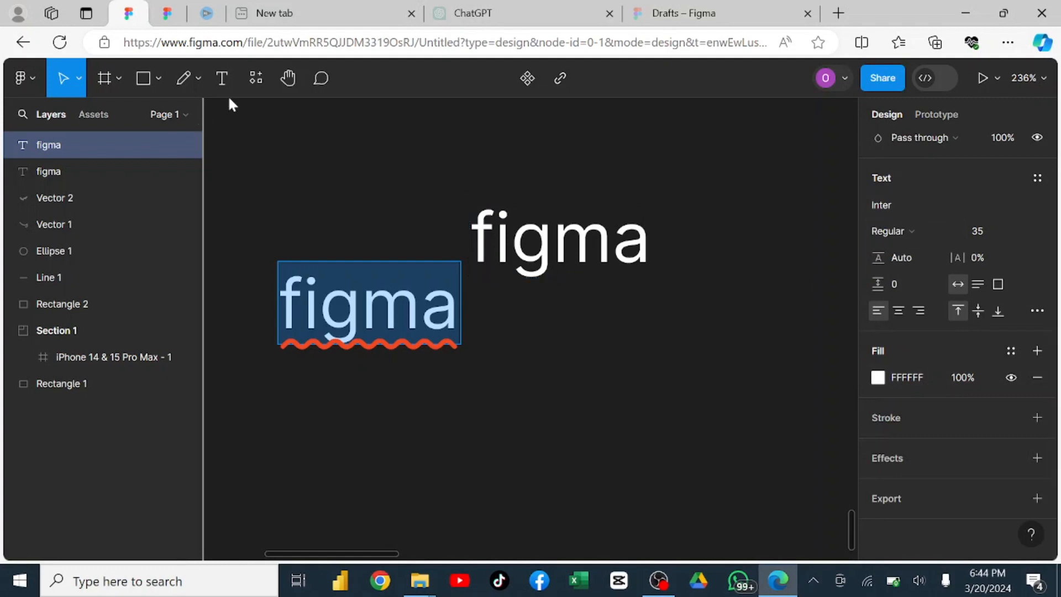
# Run the Iconify plugin from the recent plugins and look through its "cancel" icons.
pyautogui.click(255, 78)
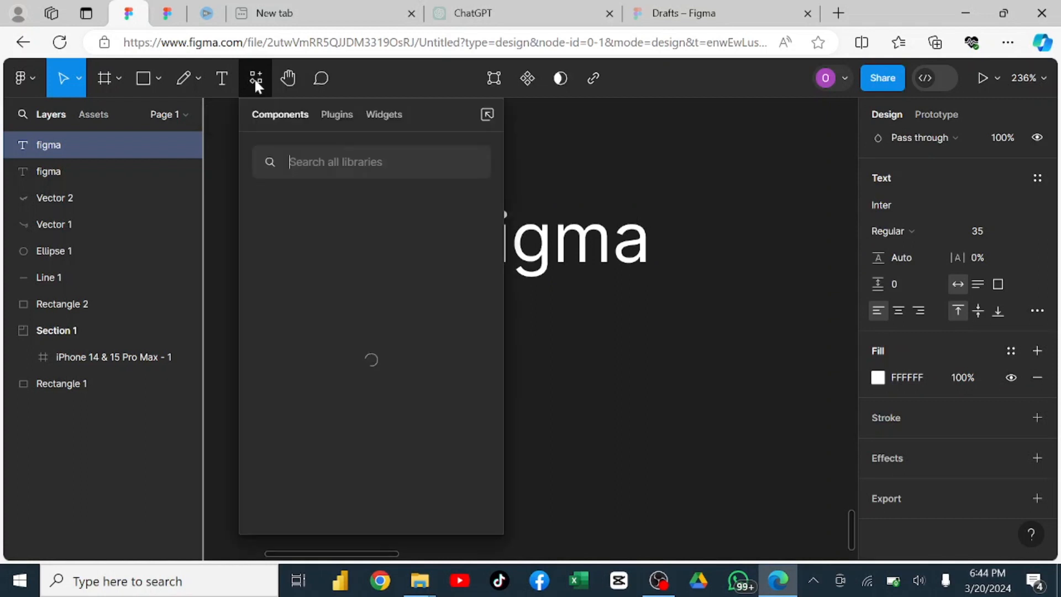
pyautogui.click(341, 114)
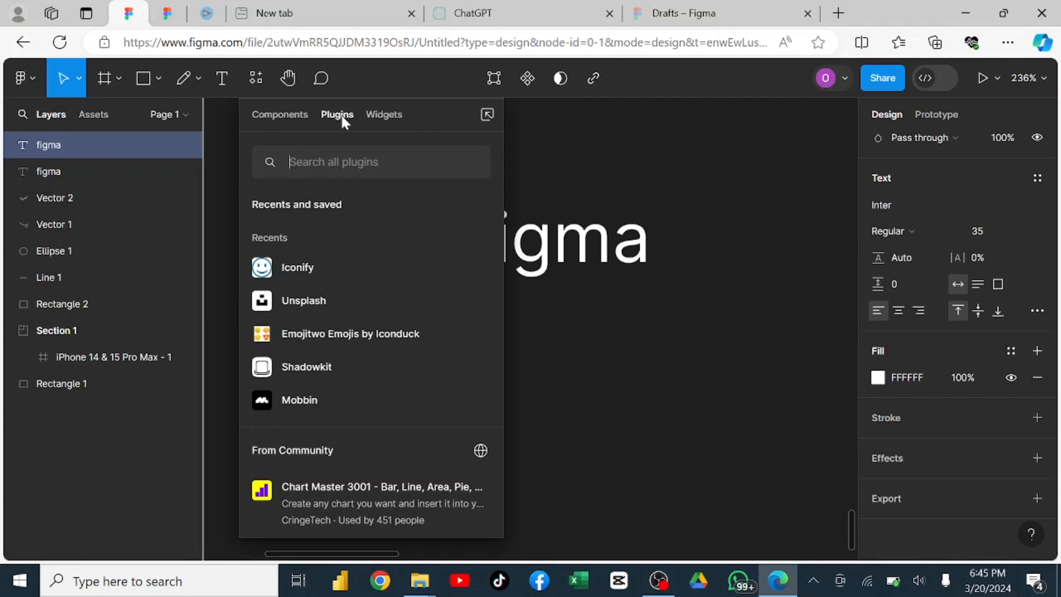
pyautogui.click(296, 267)
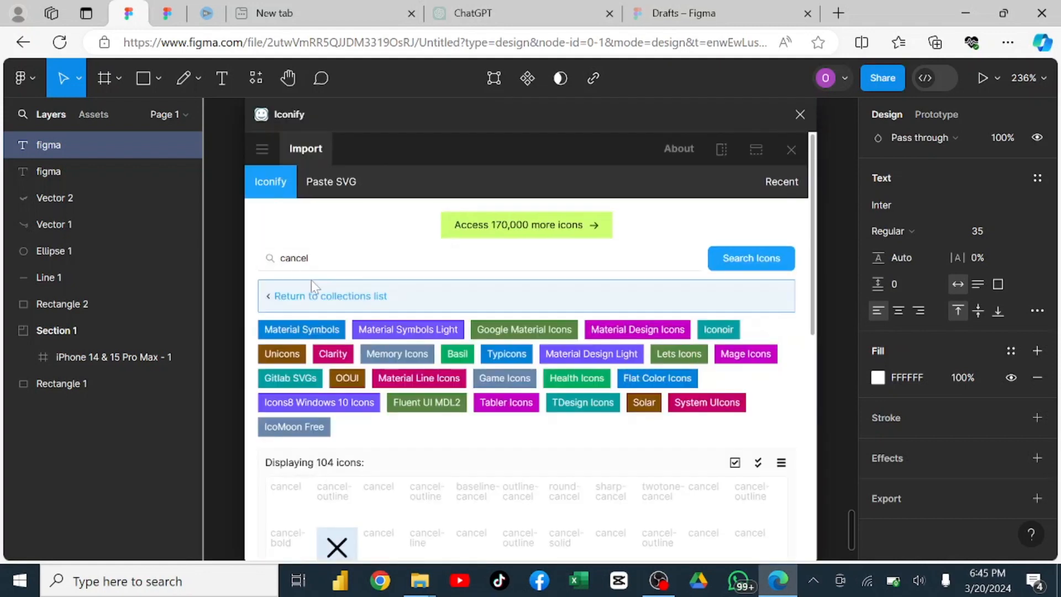
pyautogui.scroll(-2, 346, 356)
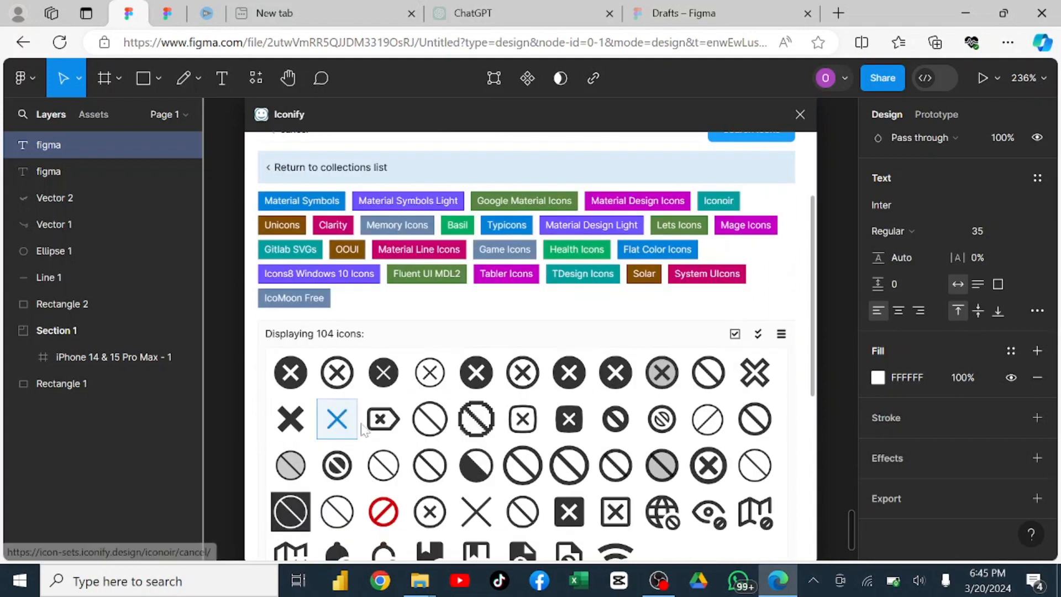
pyautogui.scroll(2, 473, 426)
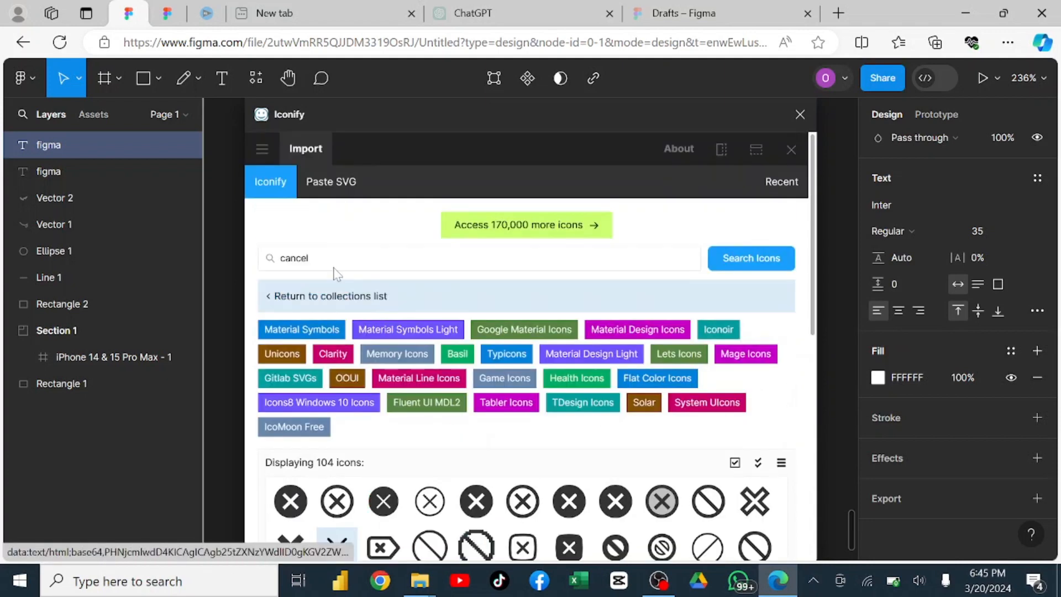
# Replace the Iconify search term with "home" to find home icons.
pyautogui.click(310, 258)
pyautogui.press('BackSpace')
pyautogui.press('BackSpace')
pyautogui.press('BackSpace')
pyautogui.press('BackSpace')
pyautogui.press('BackSpace')
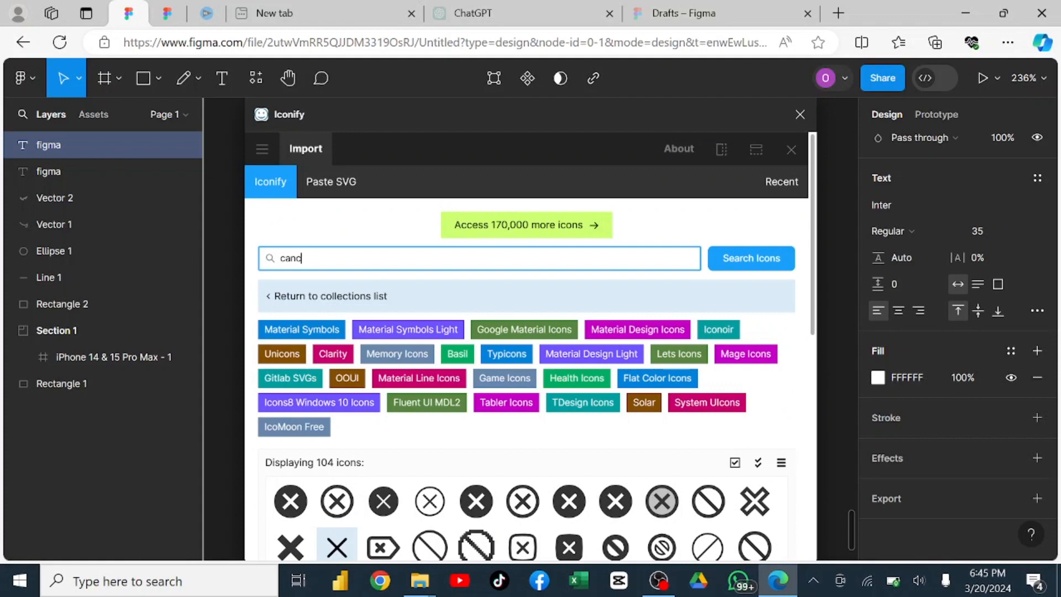
pyautogui.press('BackSpace')
pyautogui.write('home')
# Import the ic:round-home icon onto the canvas, close Iconify, and shift the icon slightly down and right.
pyautogui.scroll(-5, 313, 287)
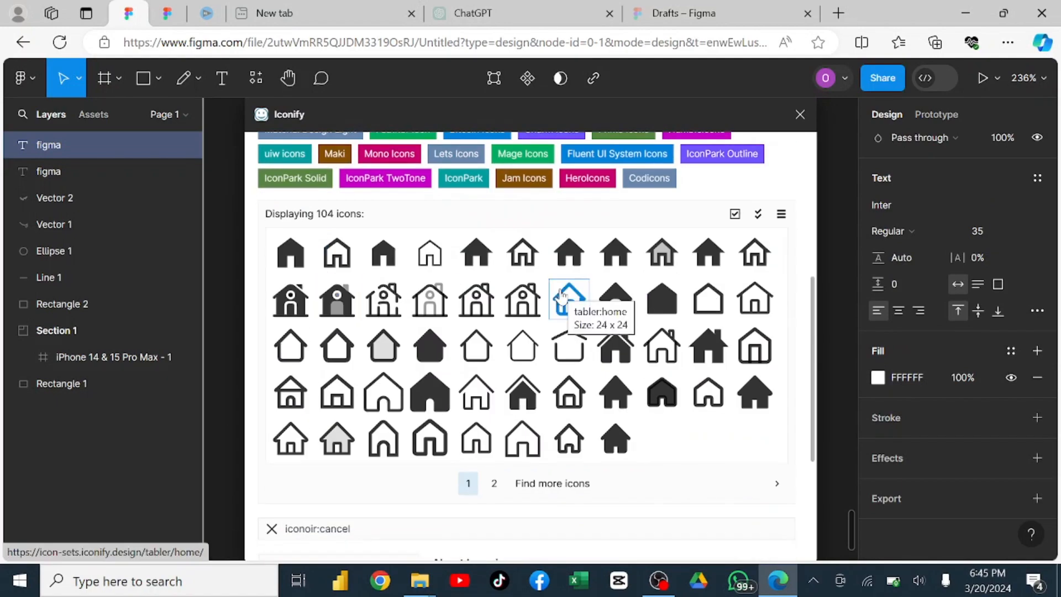
pyautogui.click(572, 254)
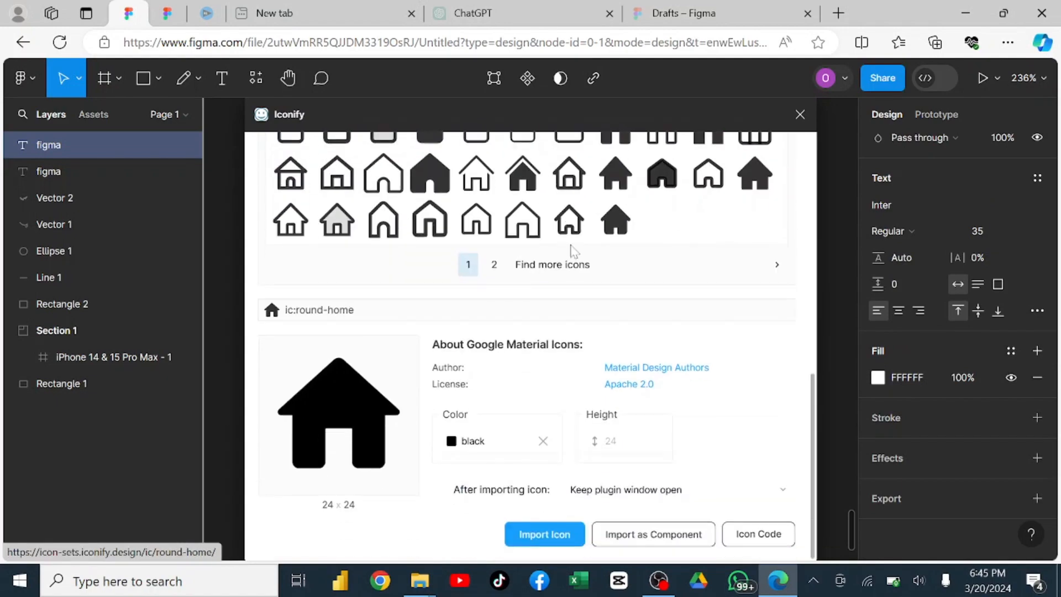
pyautogui.click(516, 461)
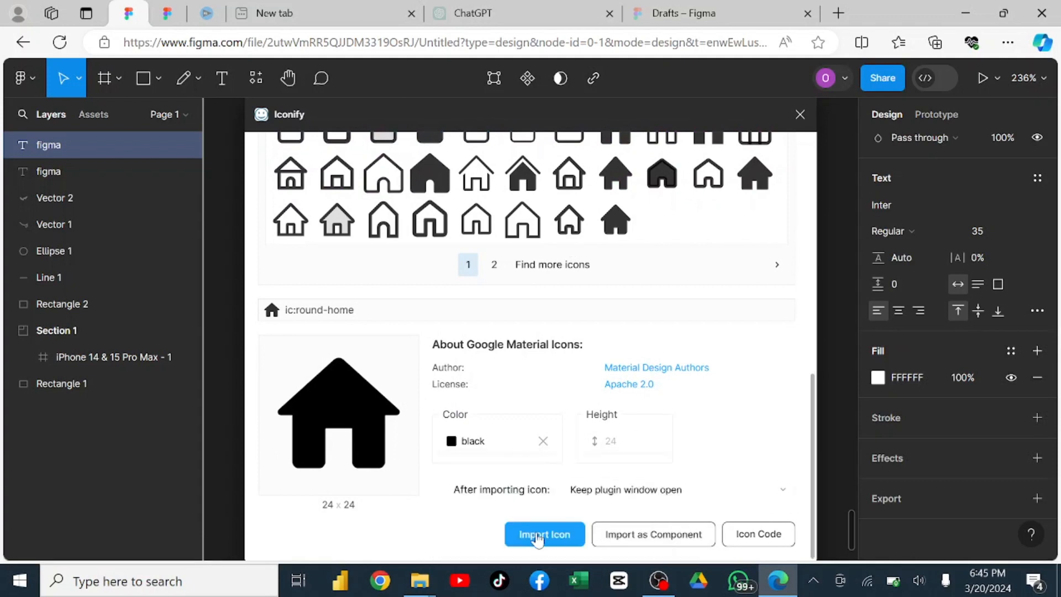
pyautogui.click(542, 535)
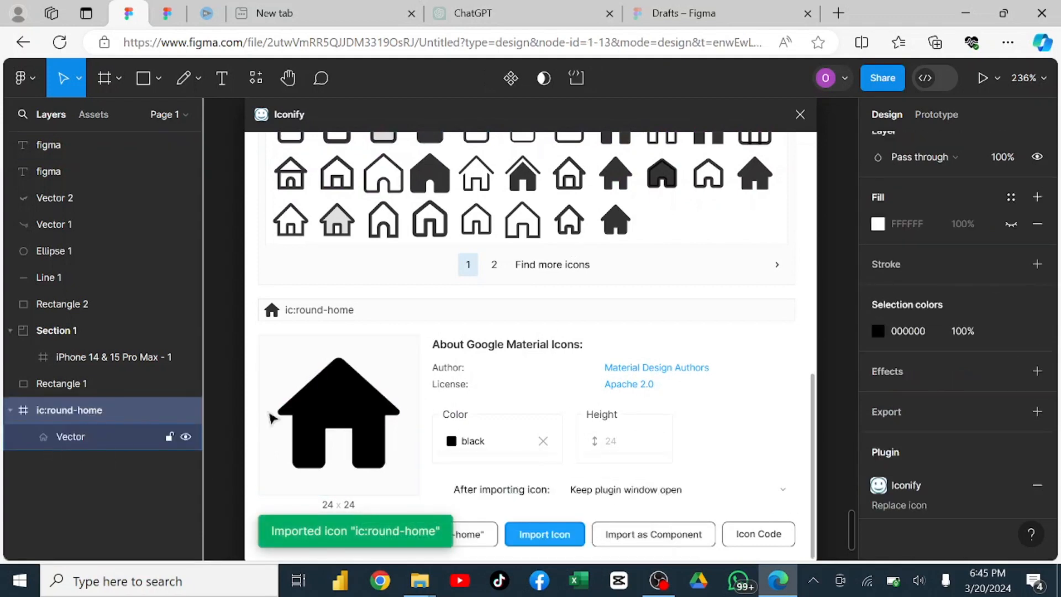
pyautogui.click(800, 115)
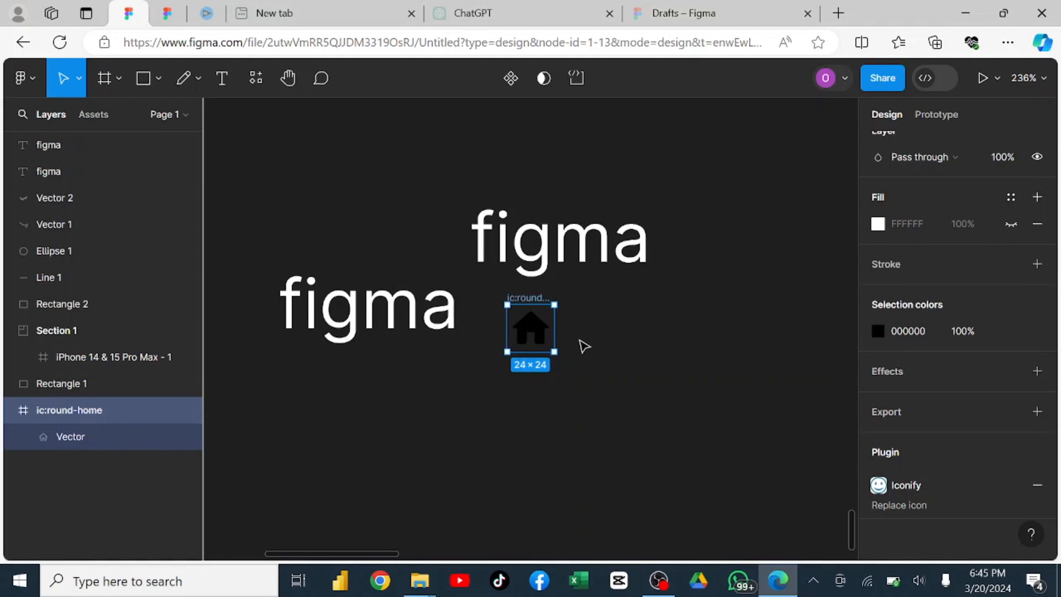
pyautogui.moveTo(533, 332)
pyautogui.mouseDown()
pyautogui.moveTo(639, 383)
pyautogui.moveTo(556, 363)
pyautogui.moveTo(582, 358)
pyautogui.moveTo(635, 403)
pyautogui.moveTo(564, 384)
pyautogui.moveTo(553, 352)
pyautogui.moveTo(568, 402)
pyautogui.moveTo(559, 407)
pyautogui.moveTo(563, 341)
pyautogui.moveTo(589, 388)
pyautogui.moveTo(618, 362)
pyautogui.moveTo(604, 343)
pyautogui.moveTo(540, 343)
pyautogui.mouseUp()
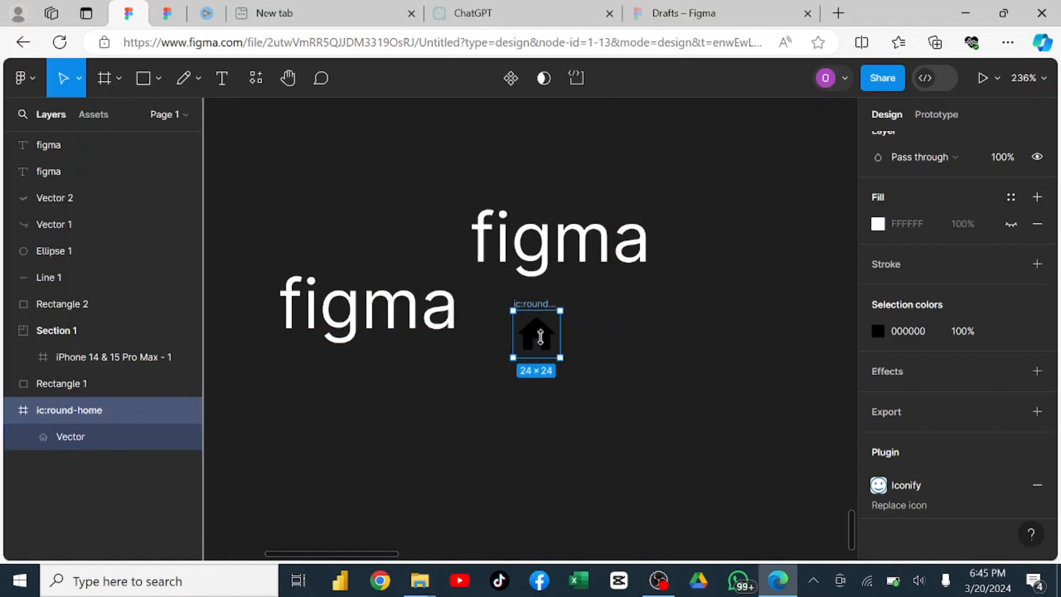
pyautogui.click(255, 78)
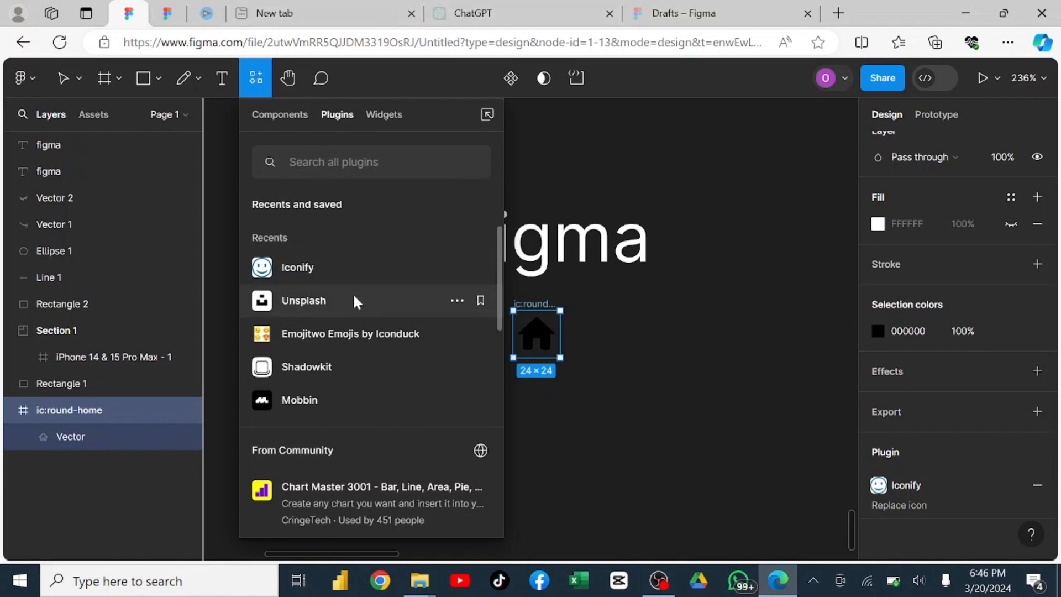
pyautogui.click(600, 164)
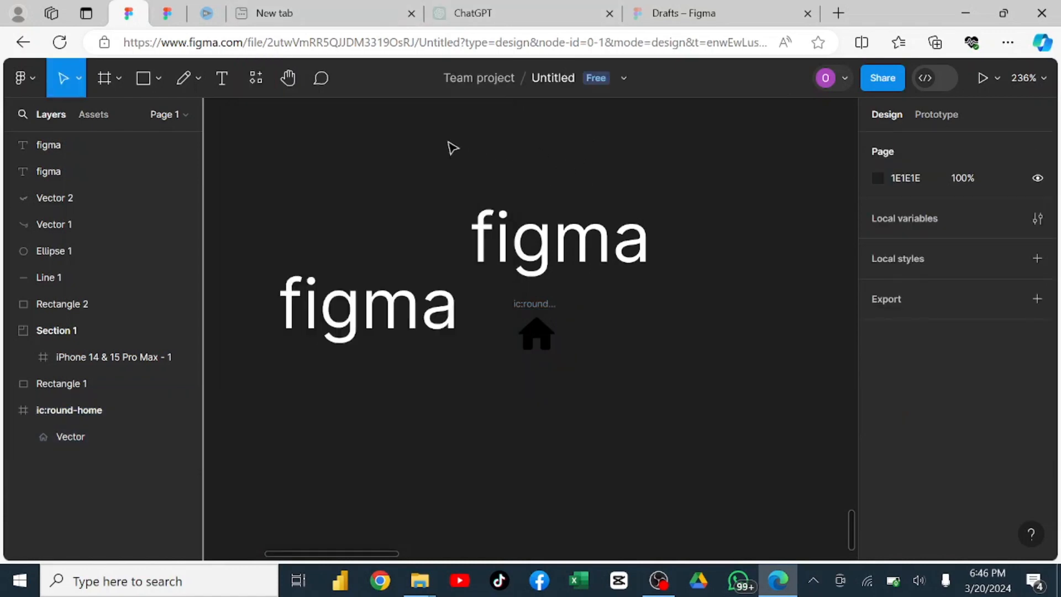
# Draw an ellipse about 44 × 47 to the right of the home icon and keep it selected.
pyautogui.click(158, 79)
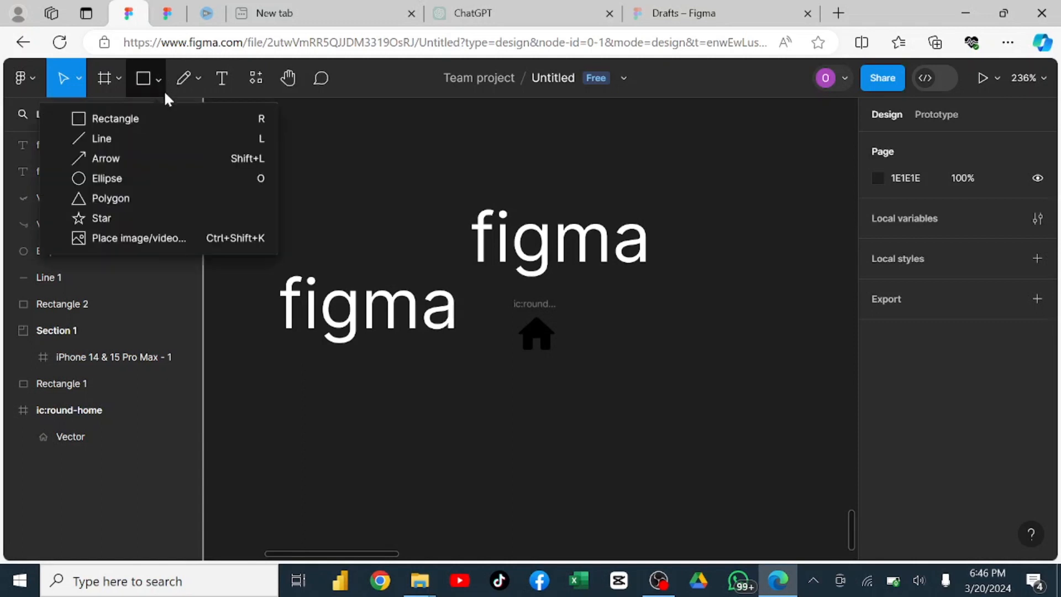
pyautogui.click(132, 178)
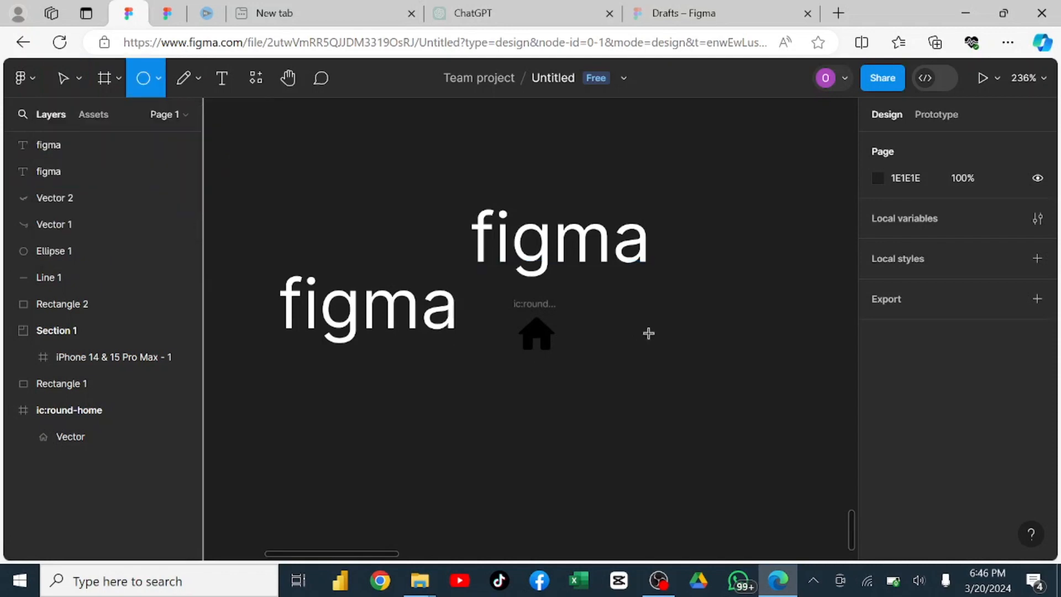
pyautogui.moveTo(616, 311); pyautogui.dragTo(702, 404)
pyautogui.click(741, 367)
pyautogui.click(687, 364)
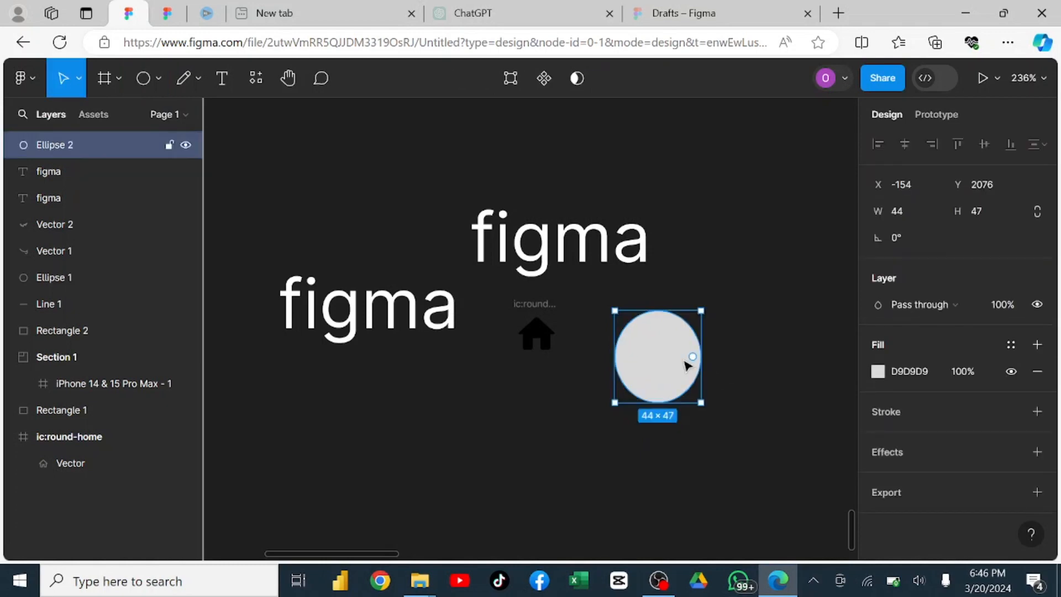
# Run the Unsplash plugin for the selected ellipse and search for "image".
pyautogui.click(256, 81)
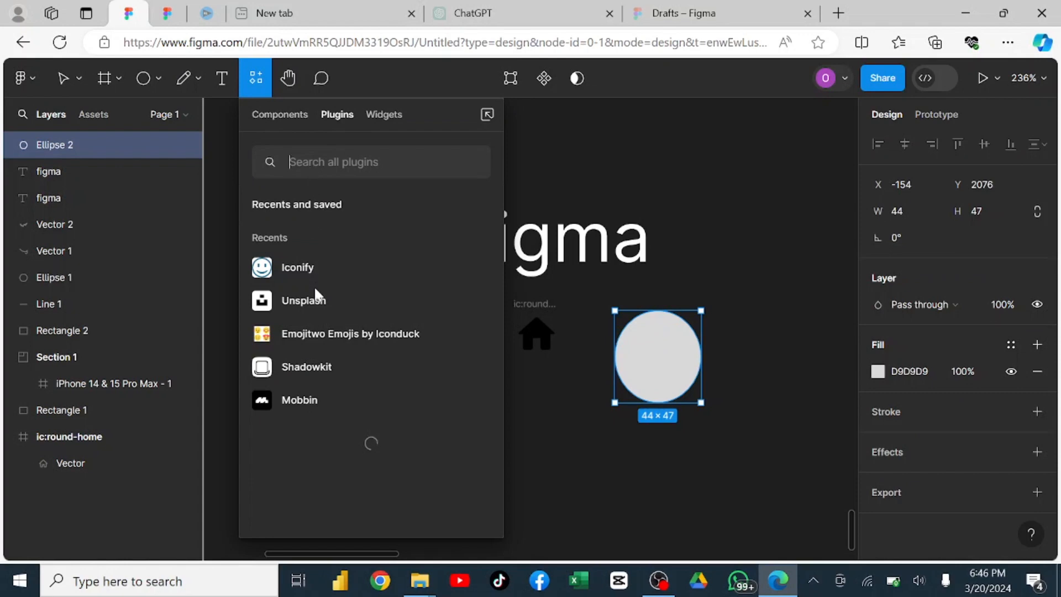
pyautogui.click(308, 299)
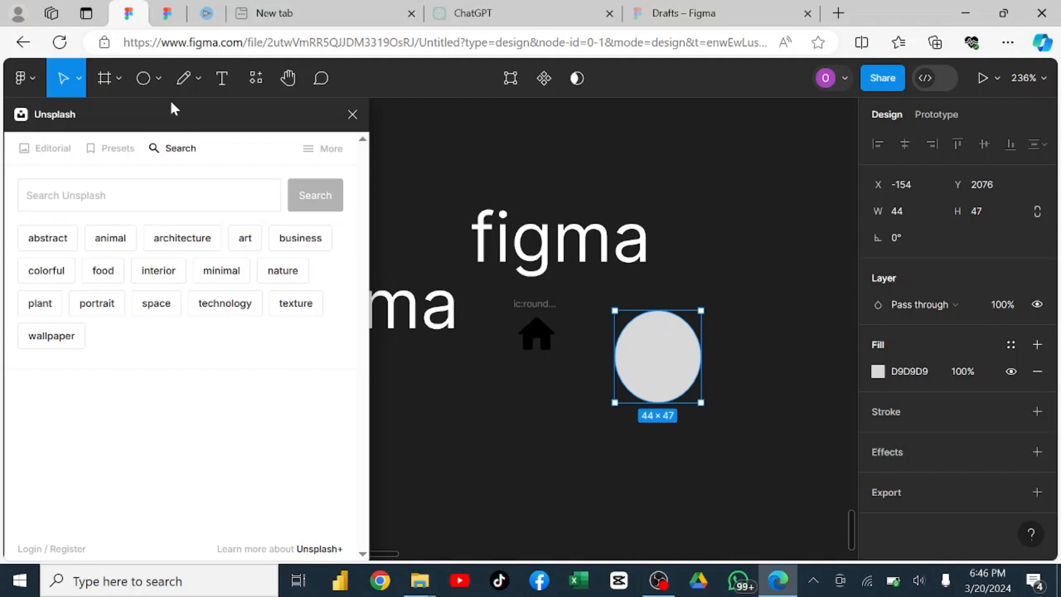
pyautogui.click(105, 200)
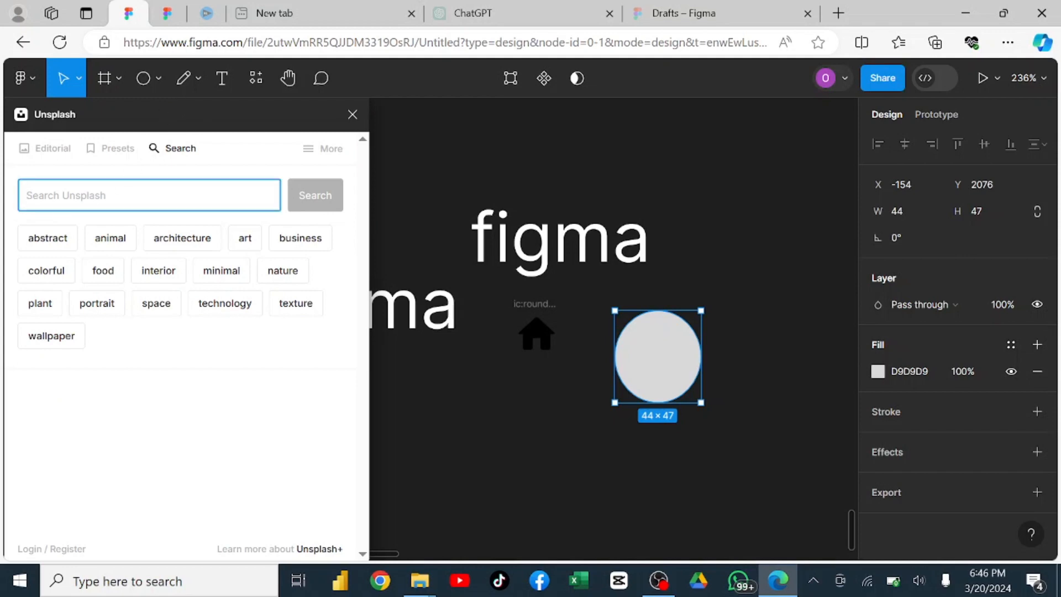
pyautogui.write('i')
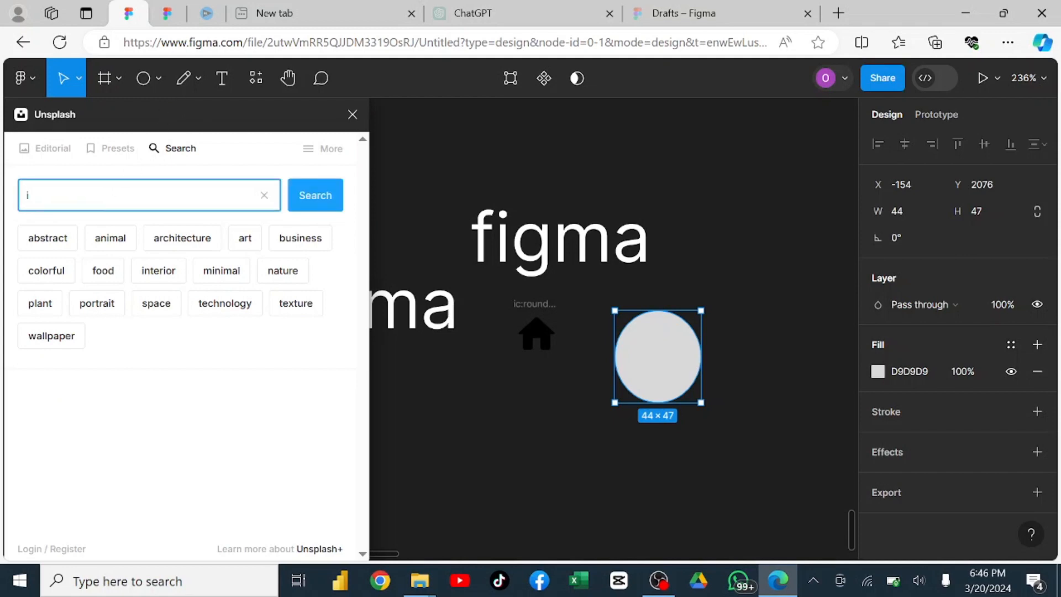
pyautogui.write('mage')
pyautogui.press('Return')
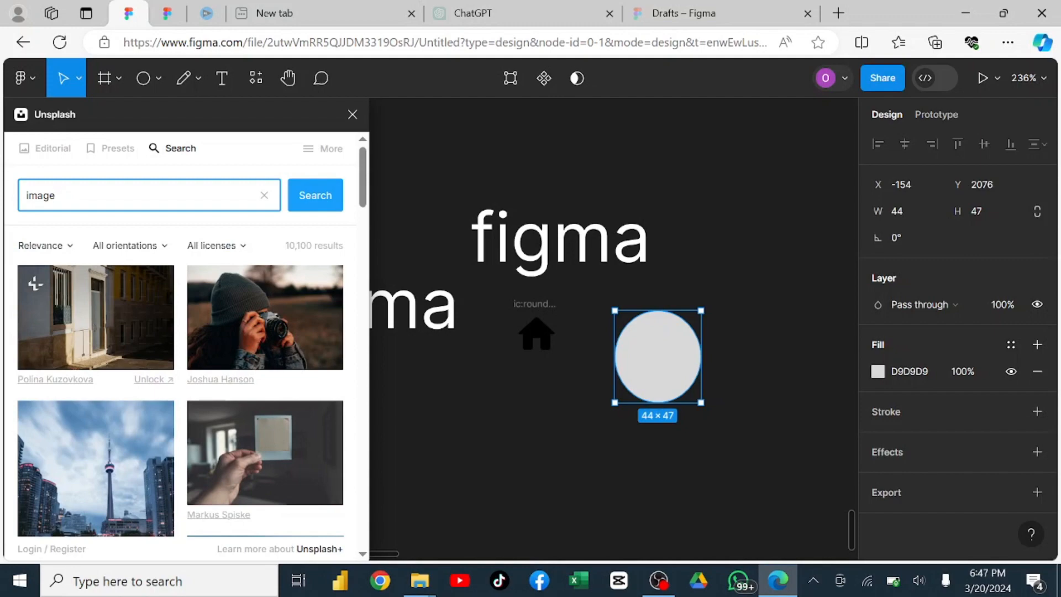
# Fill the ellipse with the Getty Images photo of a person in a hat holding a camera, and close Unsplash.
pyautogui.scroll(-5, 180, 316)
pyautogui.scroll(-3, 180, 316)
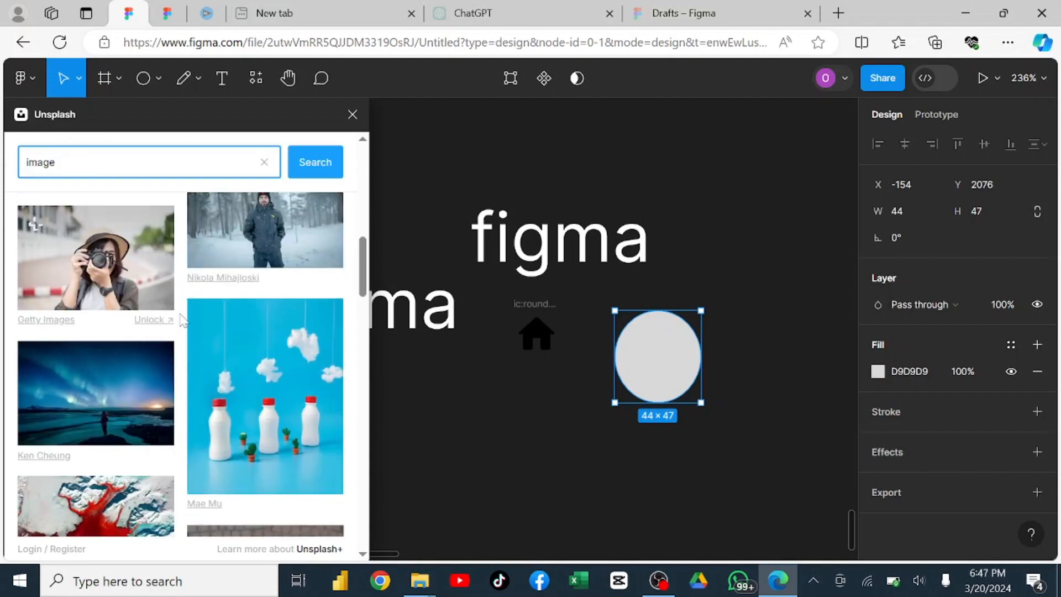
pyautogui.scroll(-5, 183, 315)
pyautogui.scroll(-3, 183, 315)
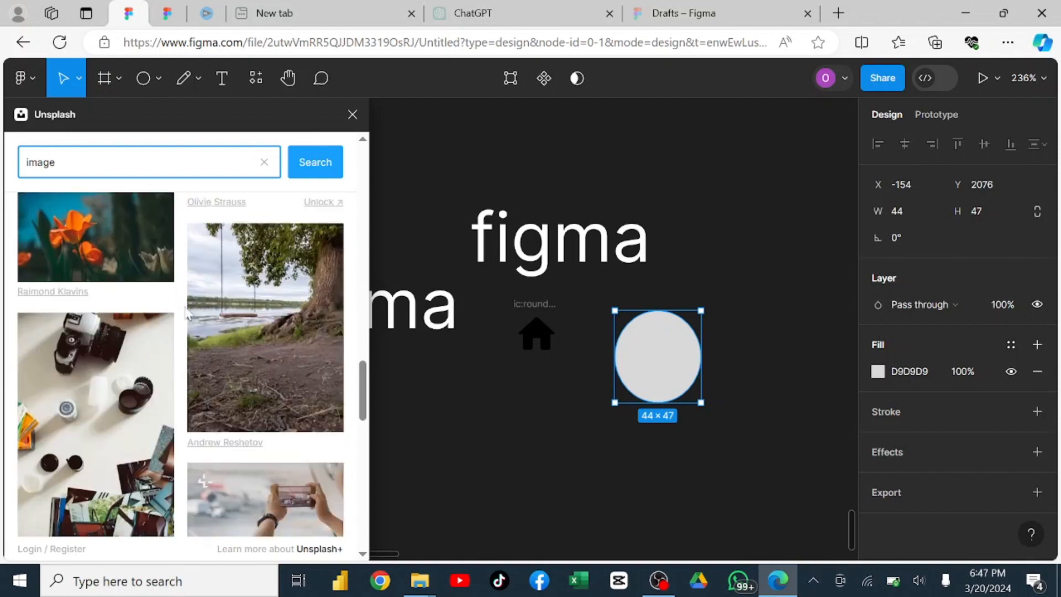
pyautogui.scroll(6, 187, 313)
pyautogui.scroll(6, 186, 310)
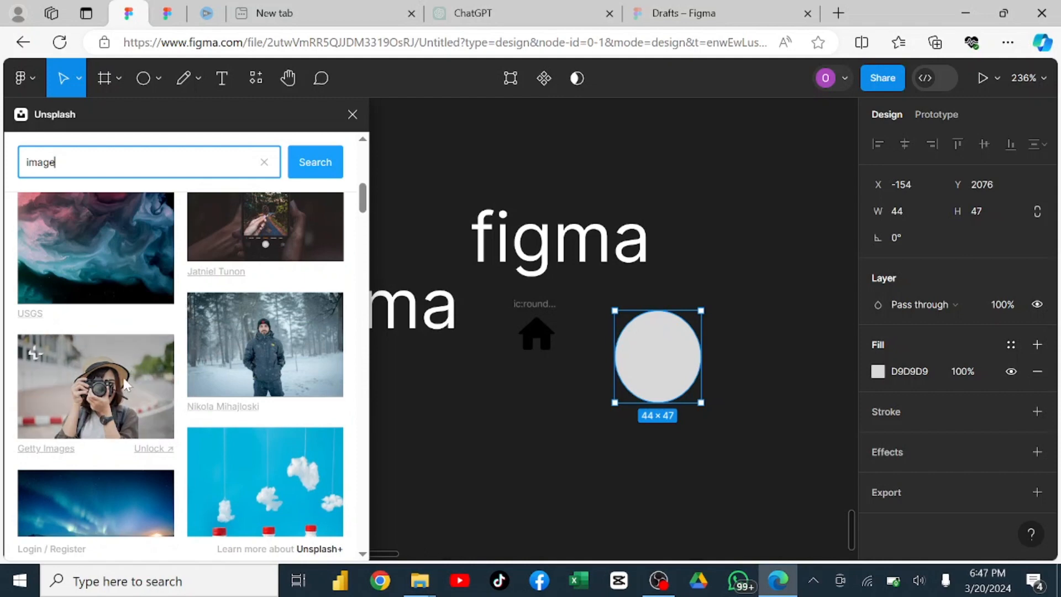
pyautogui.click(118, 391)
pyautogui.click(87, 372)
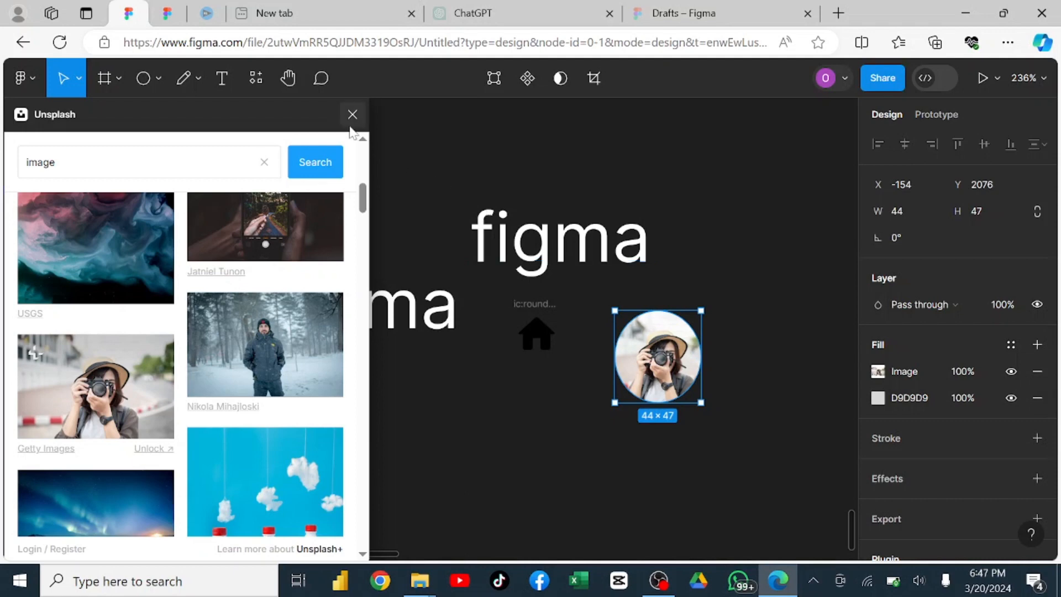
pyautogui.click(257, 79)
pyautogui.click(352, 116)
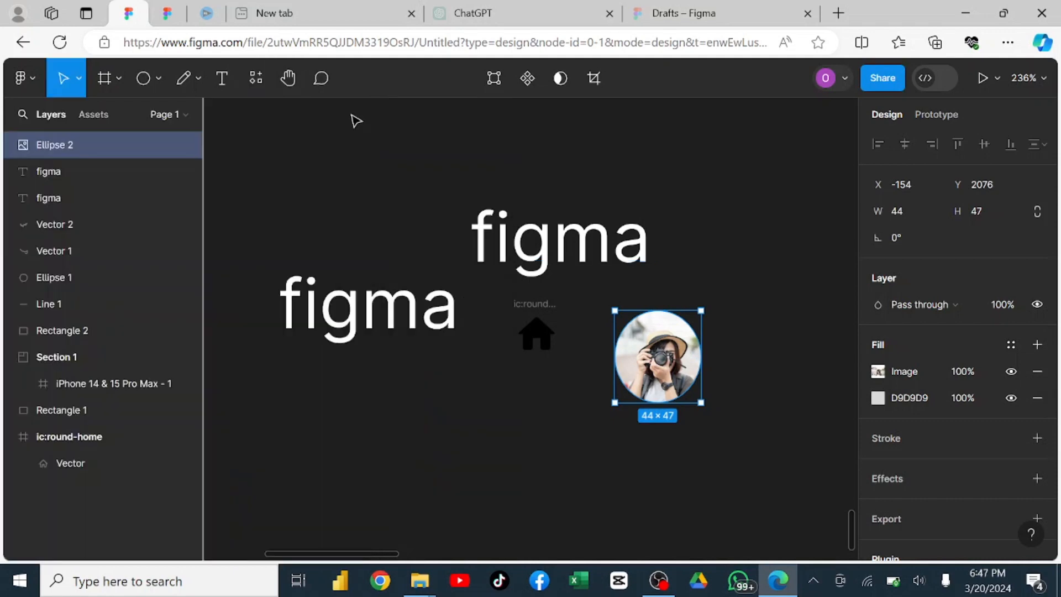
# Review the list of recently used plugins and deselect the photo-filled ellipse.
pyautogui.click(256, 78)
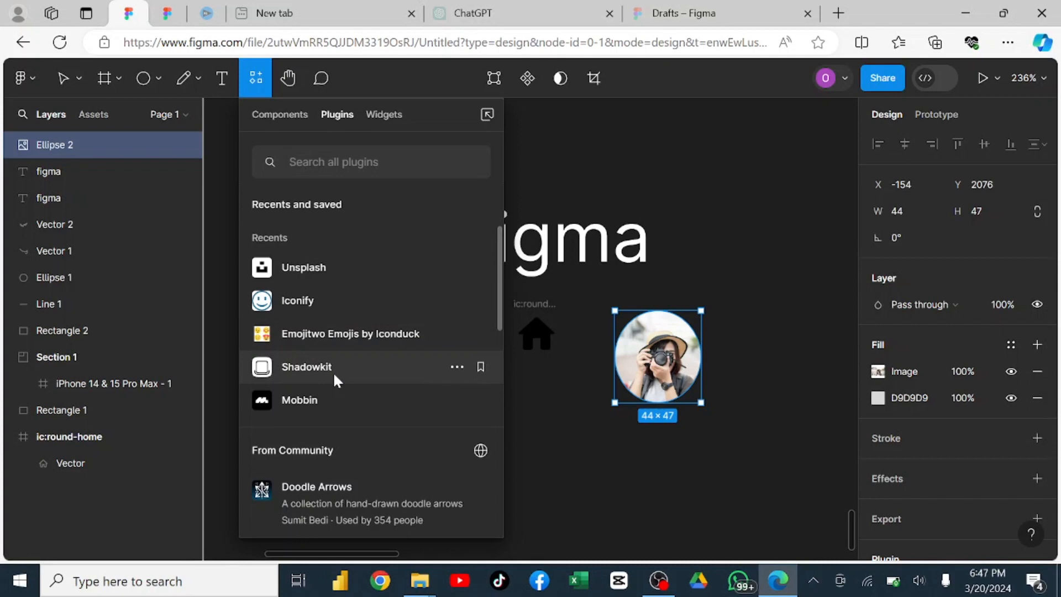
pyautogui.click(575, 149)
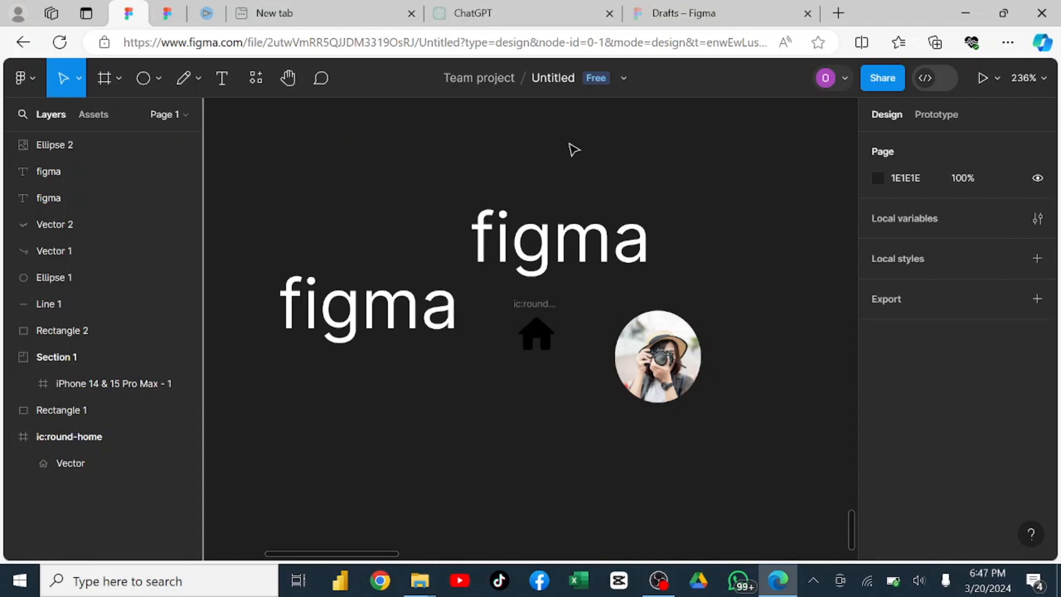
# Explore the canvas with the Hand tool, viewing the drawn shapes and curve, the figma texts, the home icon and the photo ellipse.
pyautogui.click(287, 79)
pyautogui.scroll(5, 379, 143)
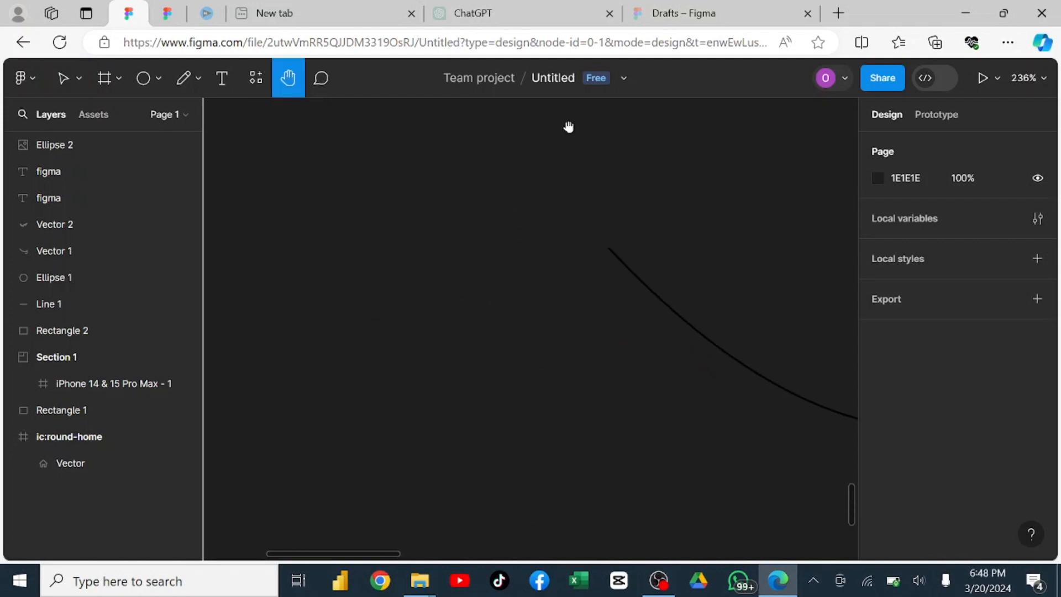
pyautogui.moveTo(569, 126); pyautogui.dragTo(343, 410)
pyautogui.moveTo(618, 258); pyautogui.dragTo(796, 319)
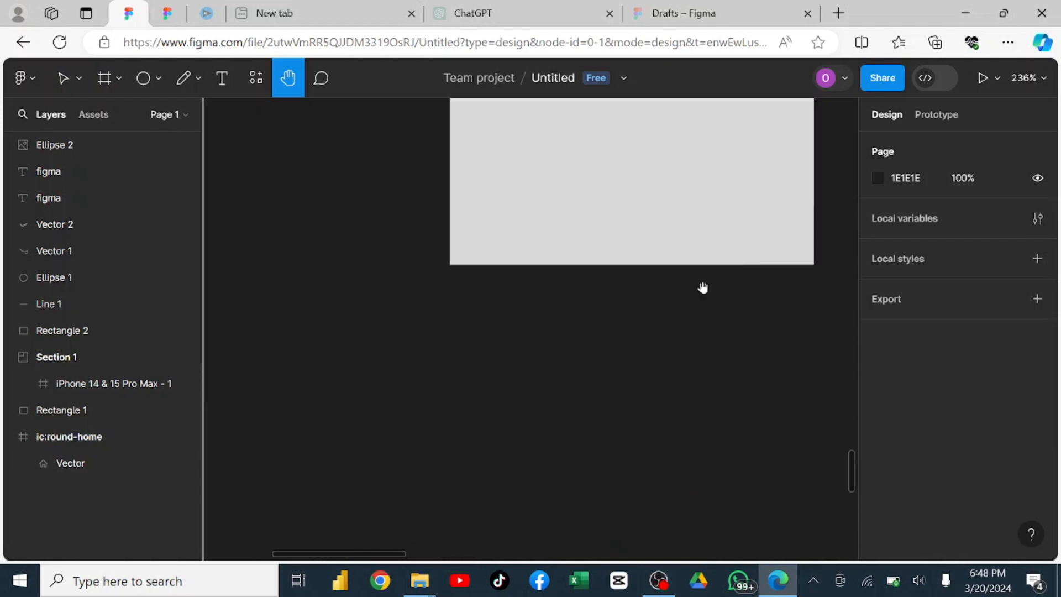
pyautogui.moveTo(376, 442); pyautogui.dragTo(602, 105)
pyautogui.moveTo(409, 326); pyautogui.dragTo(327, 60)
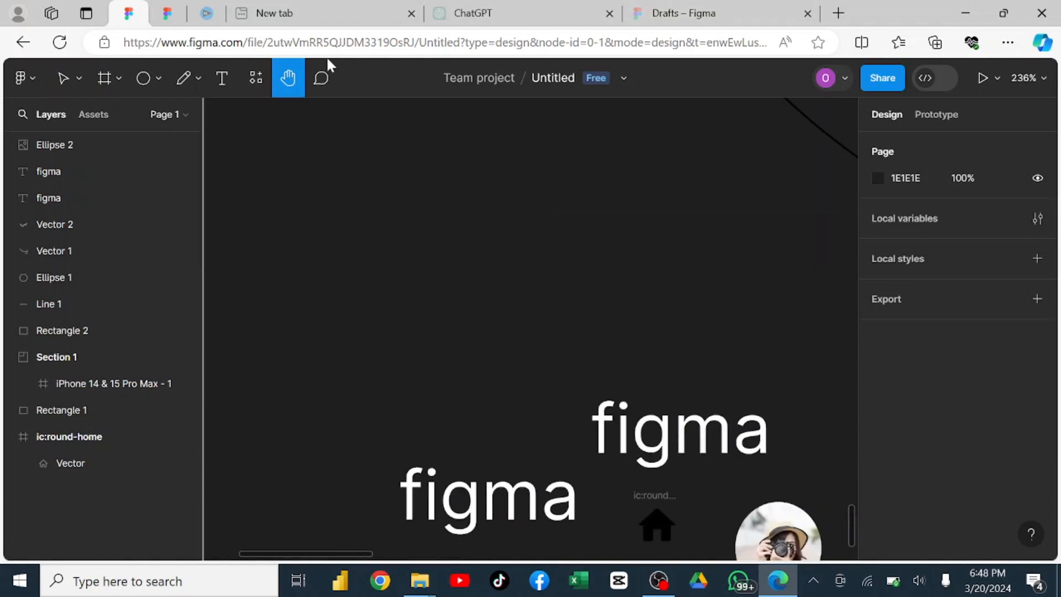
pyautogui.moveTo(521, 334); pyautogui.dragTo(463, 189)
pyautogui.moveTo(518, 302); pyautogui.dragTo(447, 119)
pyautogui.moveTo(339, 125); pyautogui.dragTo(256, 280)
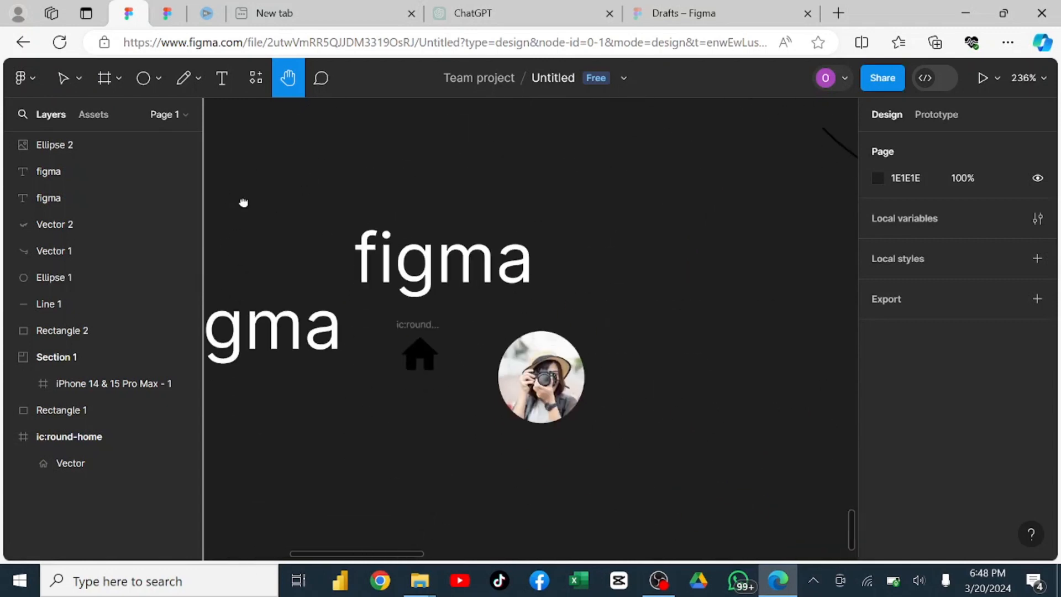
pyautogui.moveTo(243, 202); pyautogui.dragTo(301, 161)
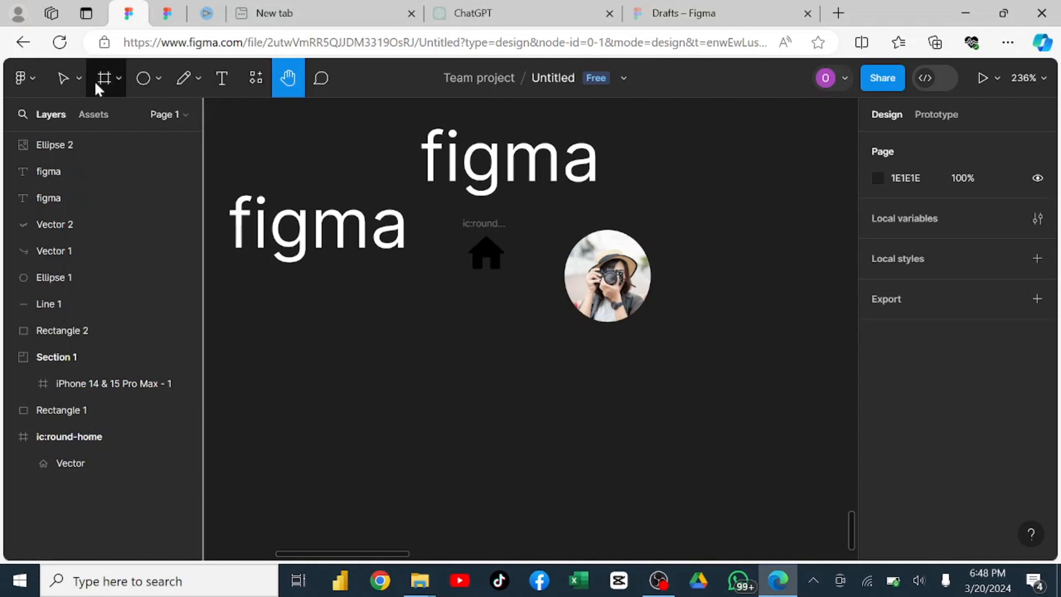
pyautogui.click(78, 80)
pyautogui.click(78, 80)
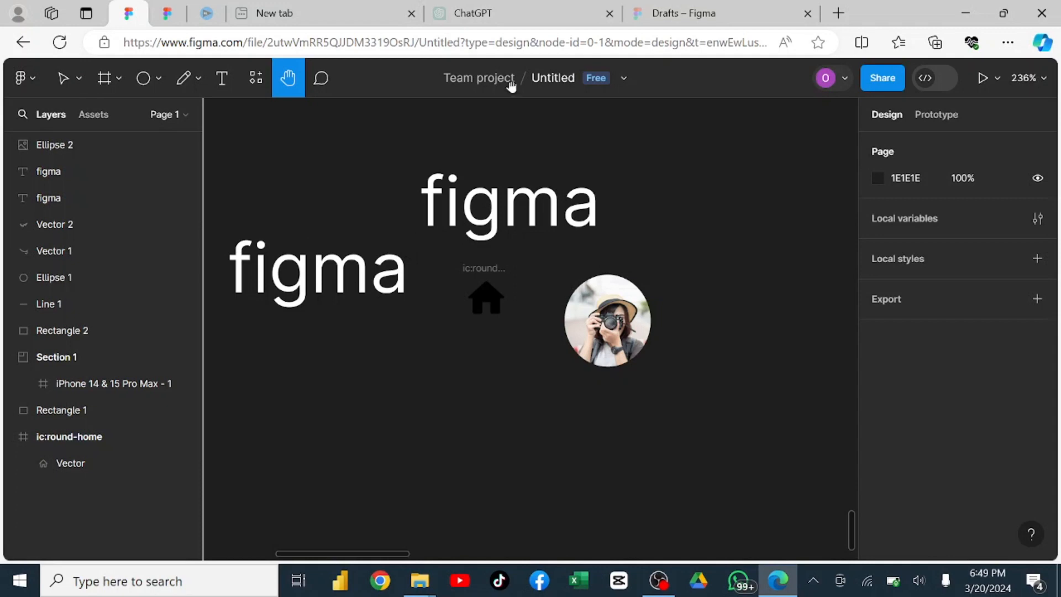
# Rename the Untitled design file as "figma".
pyautogui.click(543, 78)
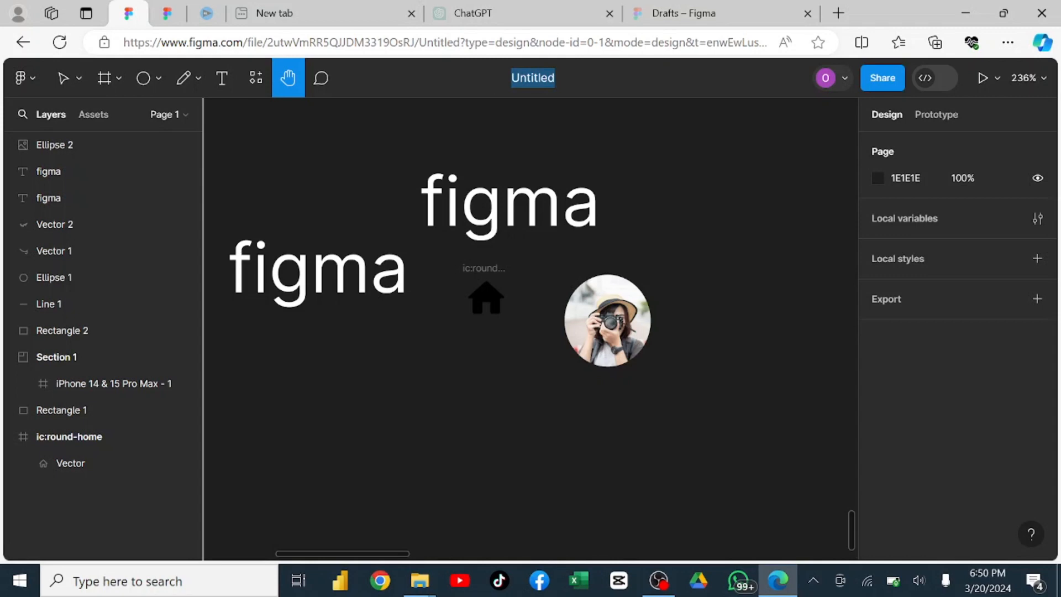
pyautogui.press('BackSpace')
pyautogui.write('fi')
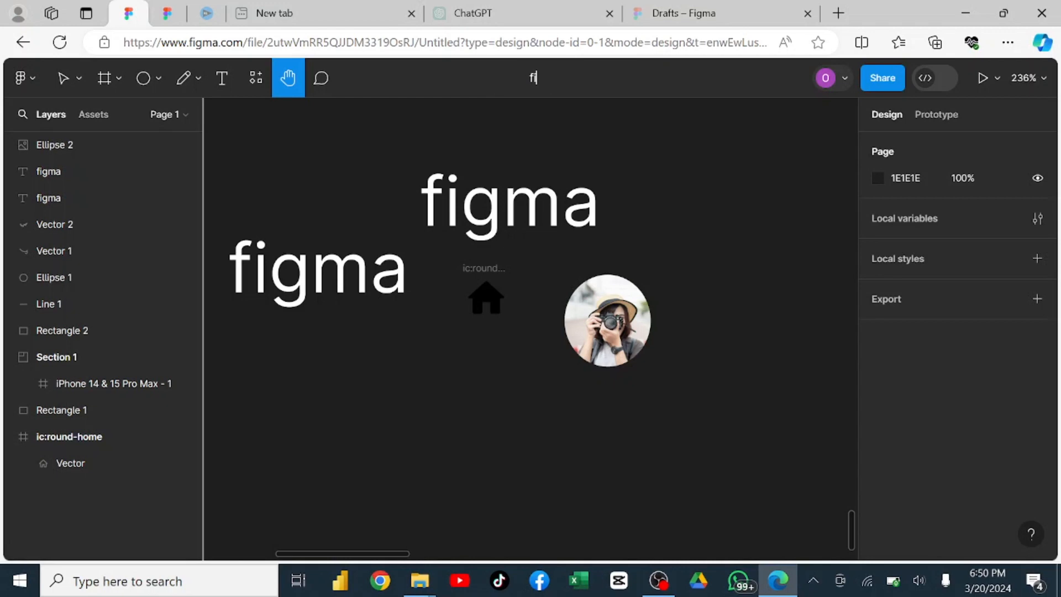
pyautogui.write('gma')
pyautogui.press('Return')
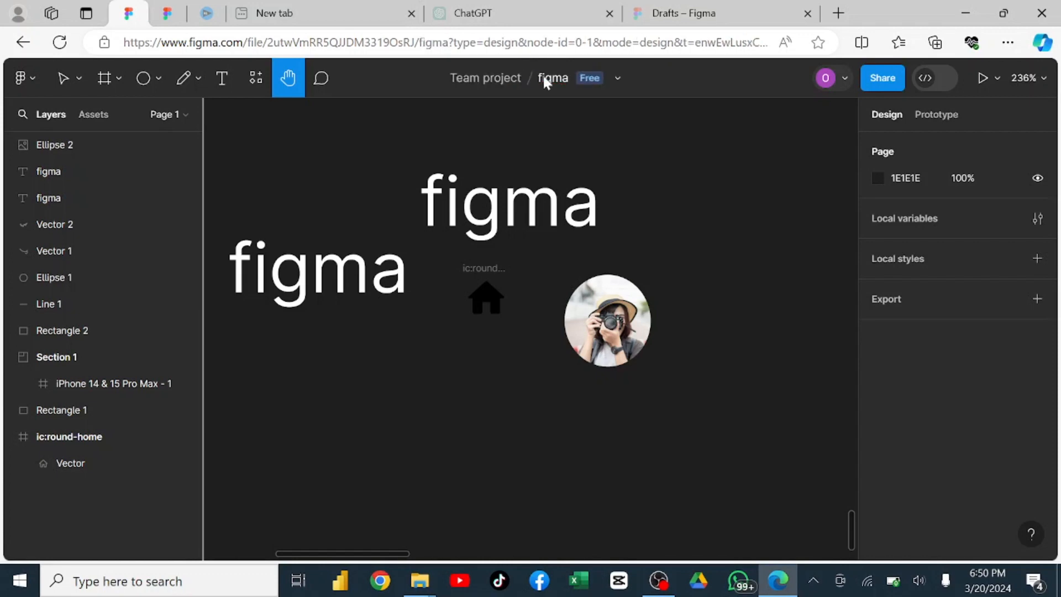